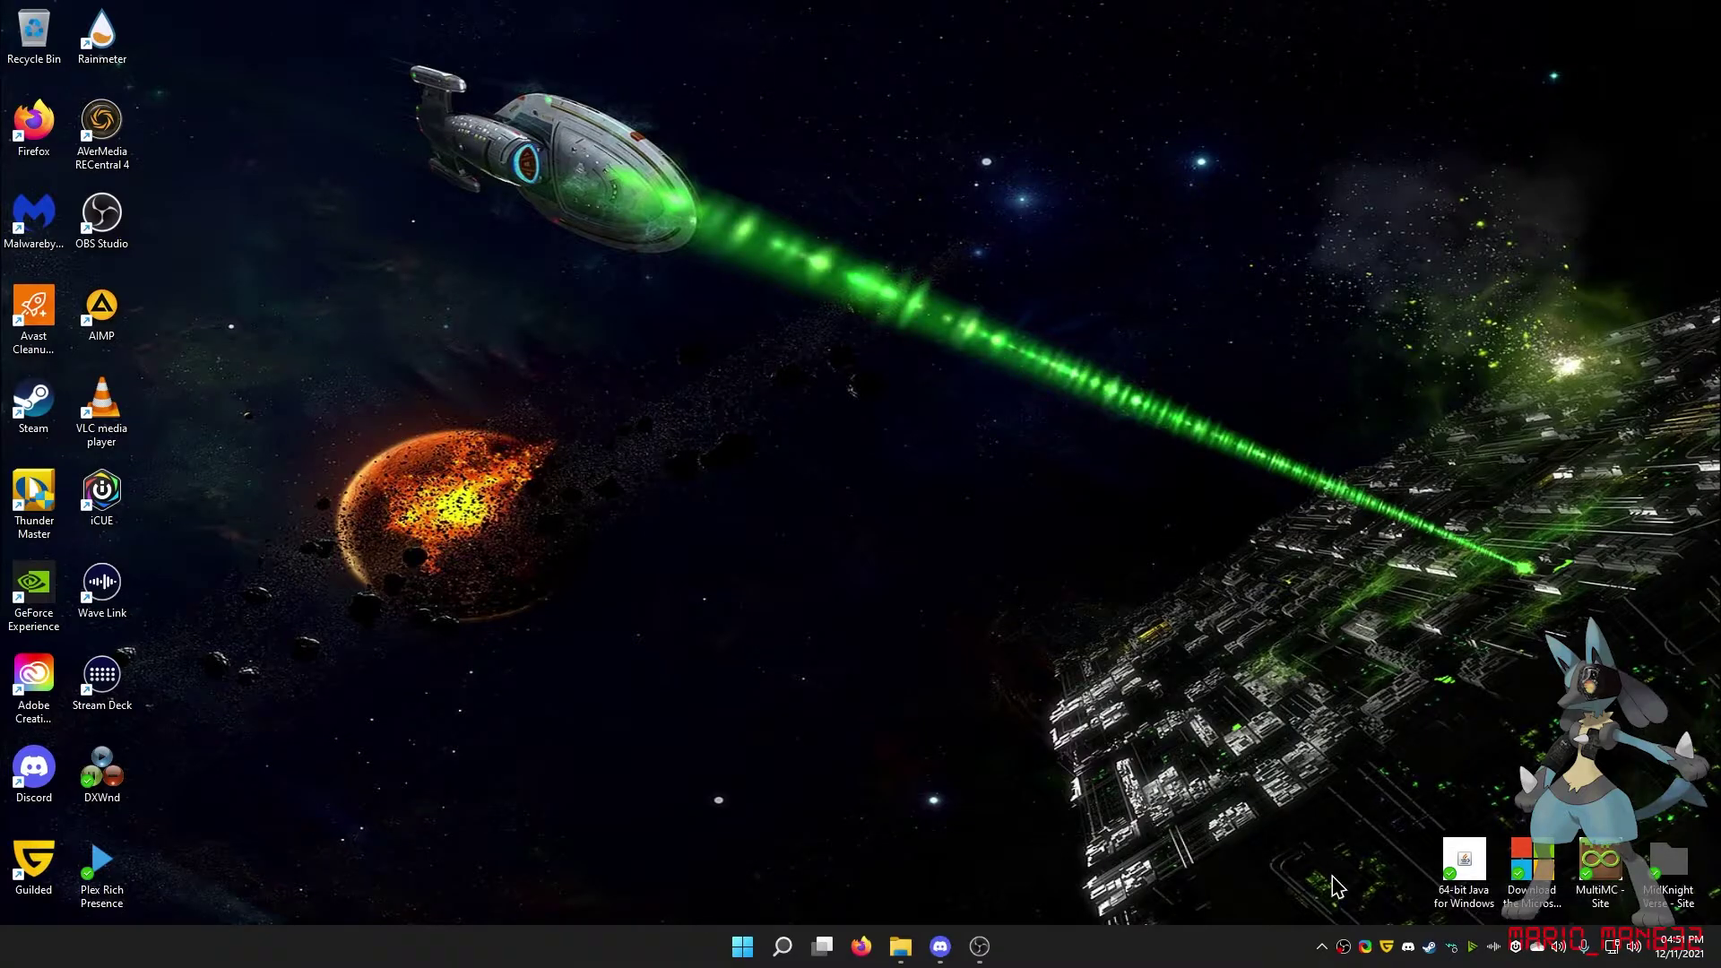
- Open the 64-bit Java for Windows download page, check the version heading, and return to the desktop
{"action": "double_click", "coordinate": [1468, 889]}
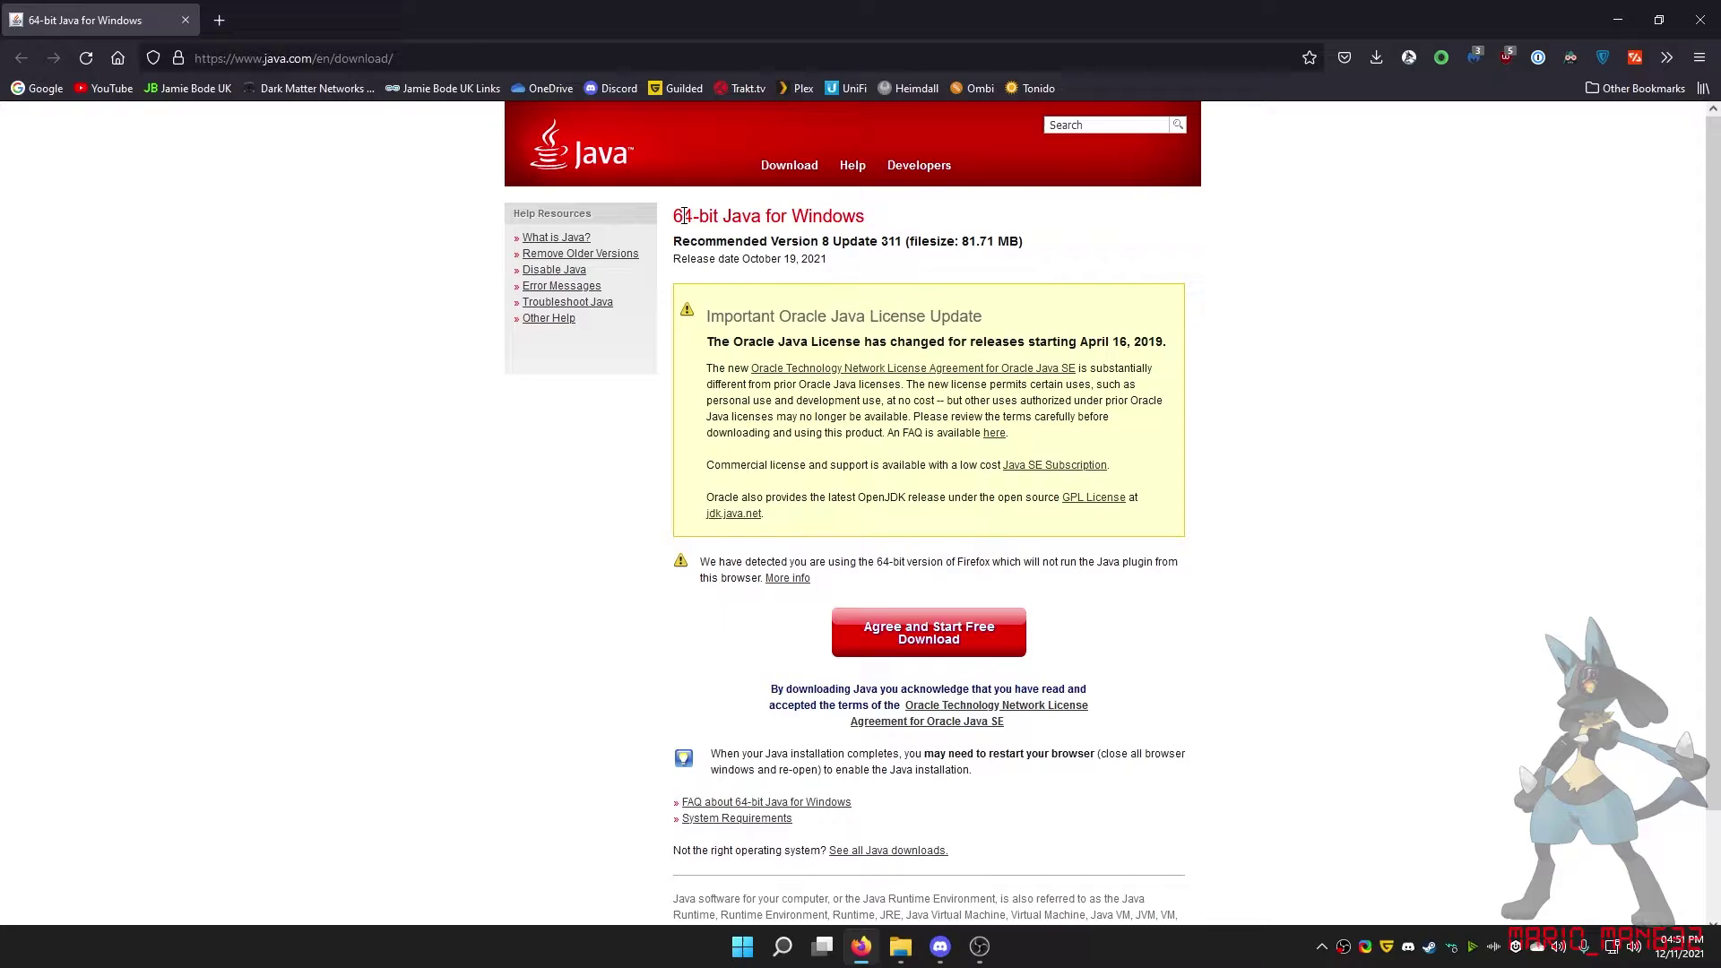
{"action": "left_click_drag", "start_coordinate": [674, 215], "coordinate": [720, 218]}
{"action": "left_click", "coordinate": [838, 255]}
{"action": "key", "text": "super+d"}
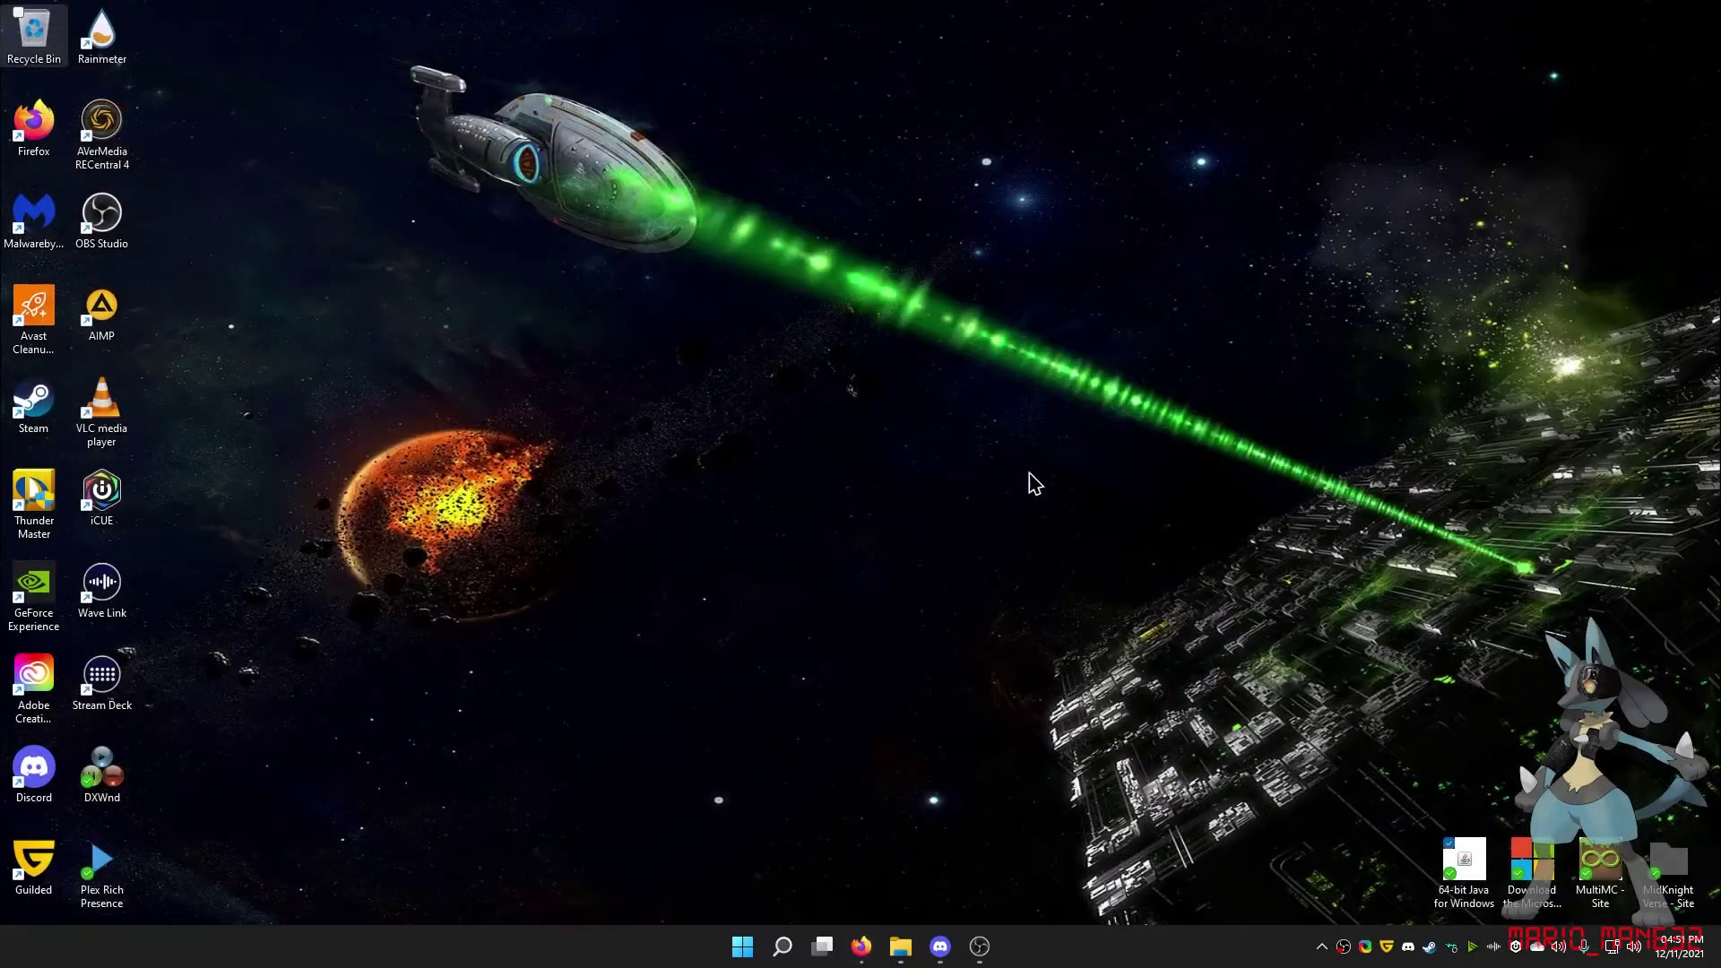
{"action": "left_click", "coordinate": [1452, 798]}
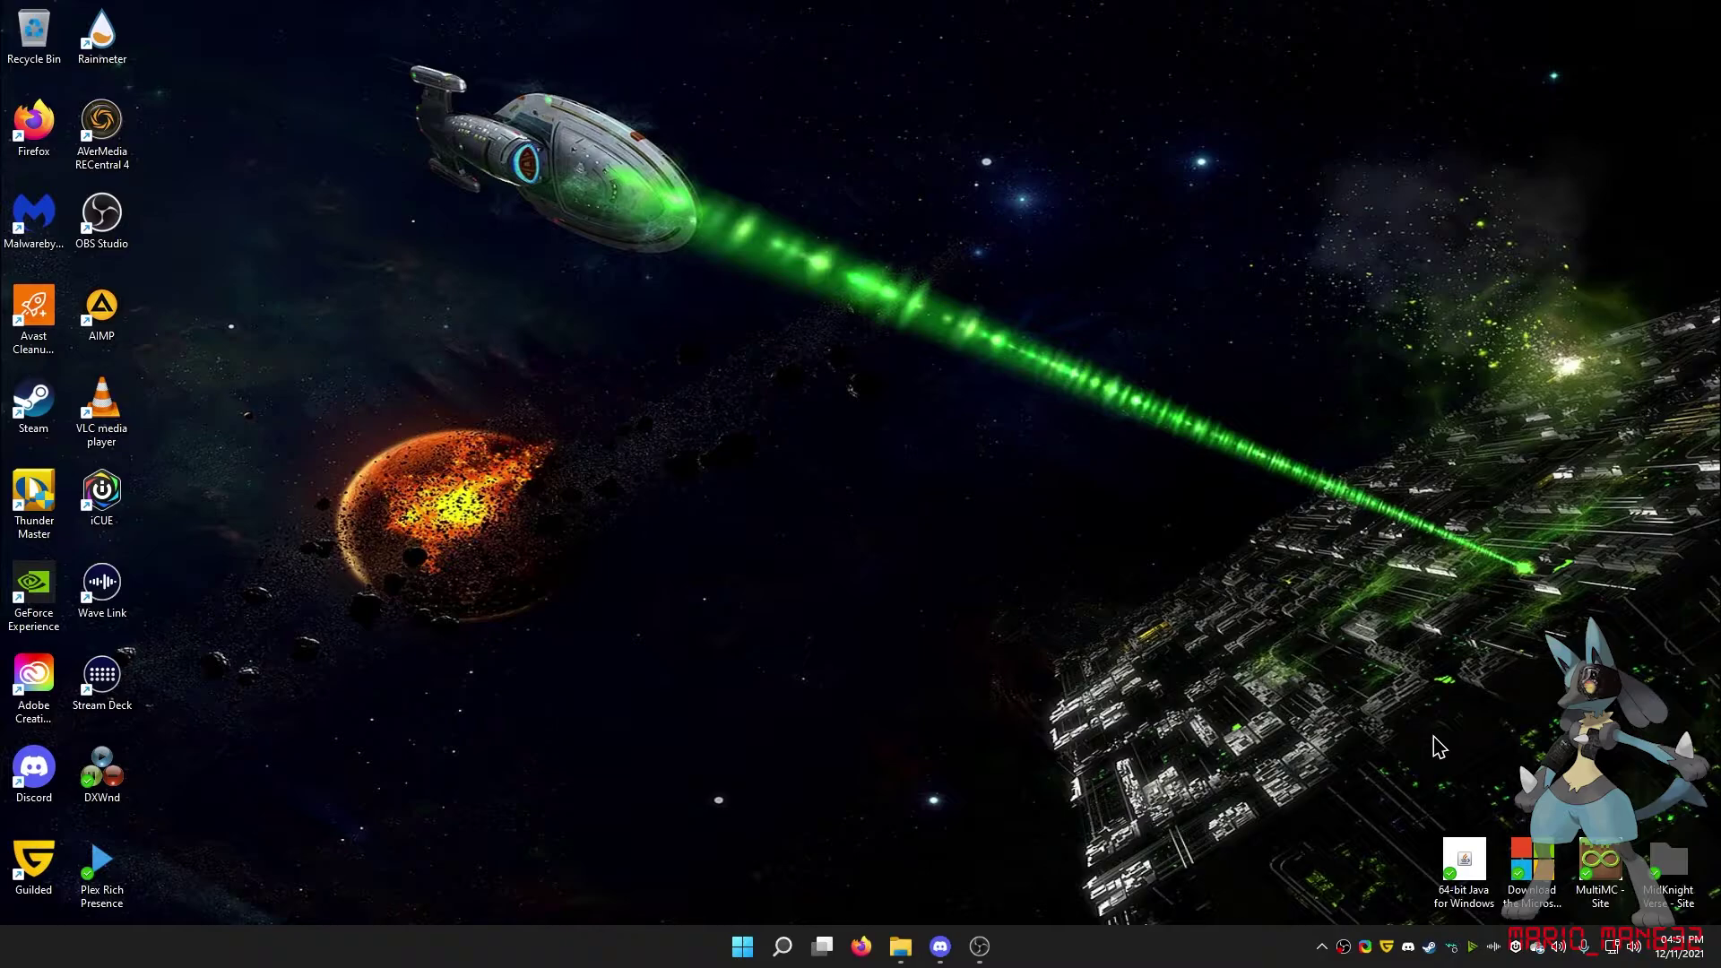
- Open the Microsoft OpenJDK page and examine the OpenJDK 16 x64 Windows msi and macOS pkg downloads, then return to the desktop
{"action": "double_click", "coordinate": [1540, 889]}
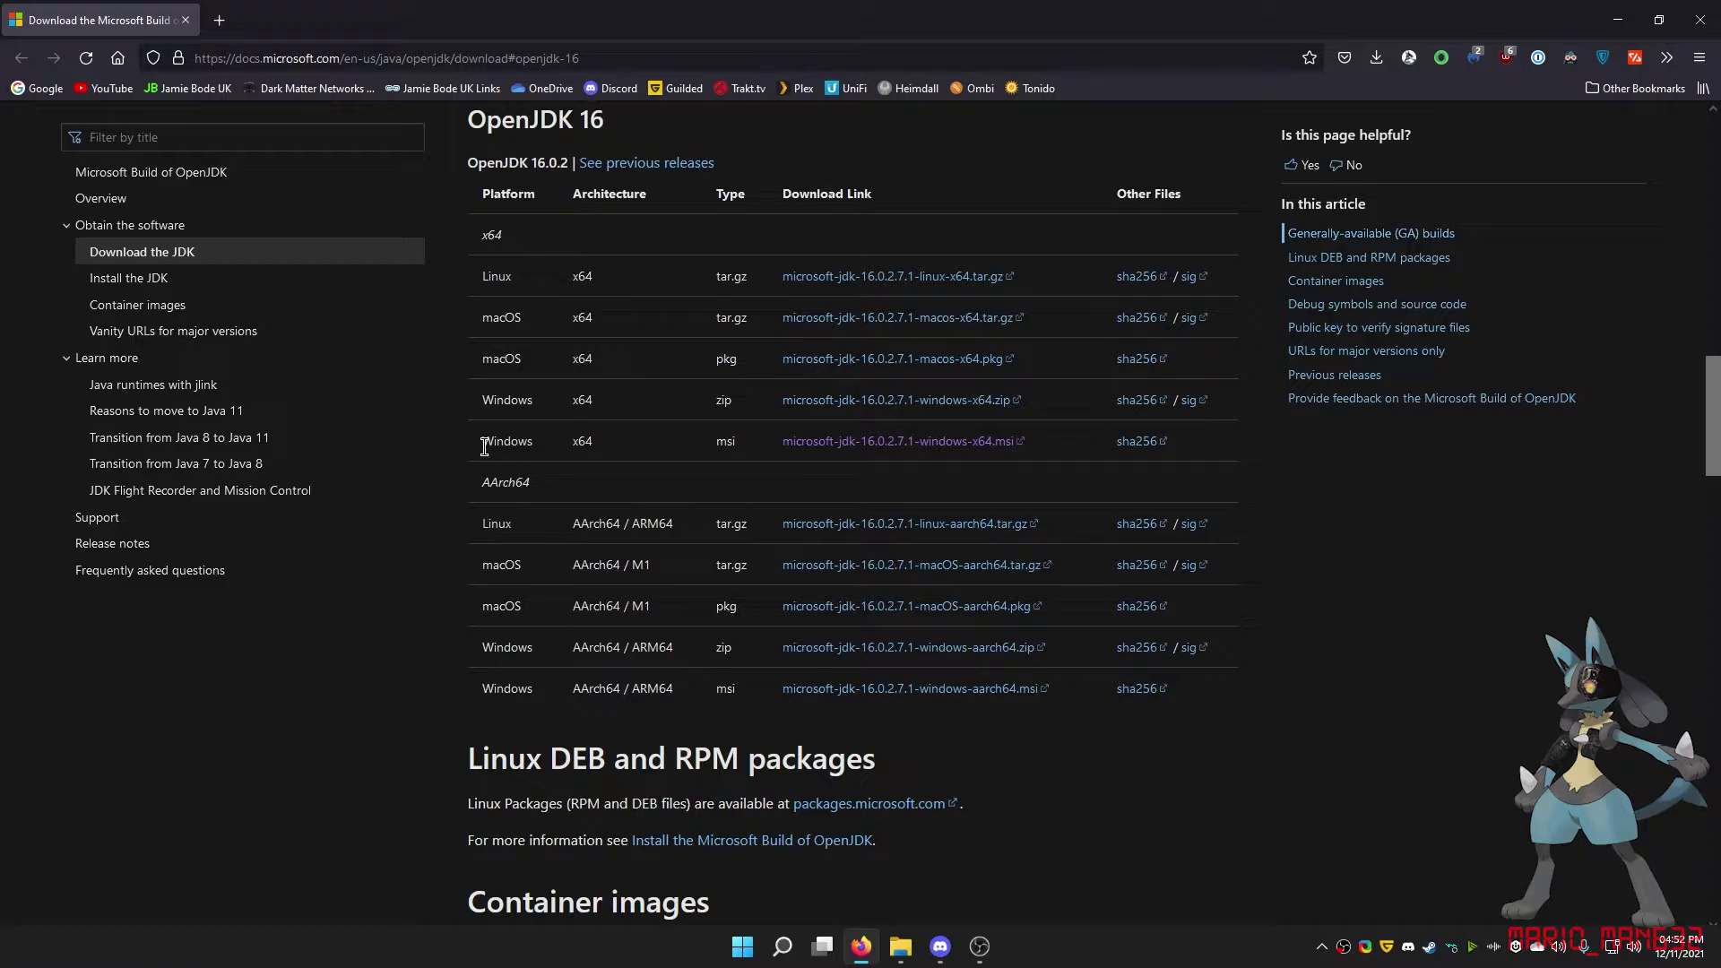
{"action": "left_click_drag", "start_coordinate": [483, 441], "coordinate": [617, 457]}
{"action": "double_click", "coordinate": [726, 441]}
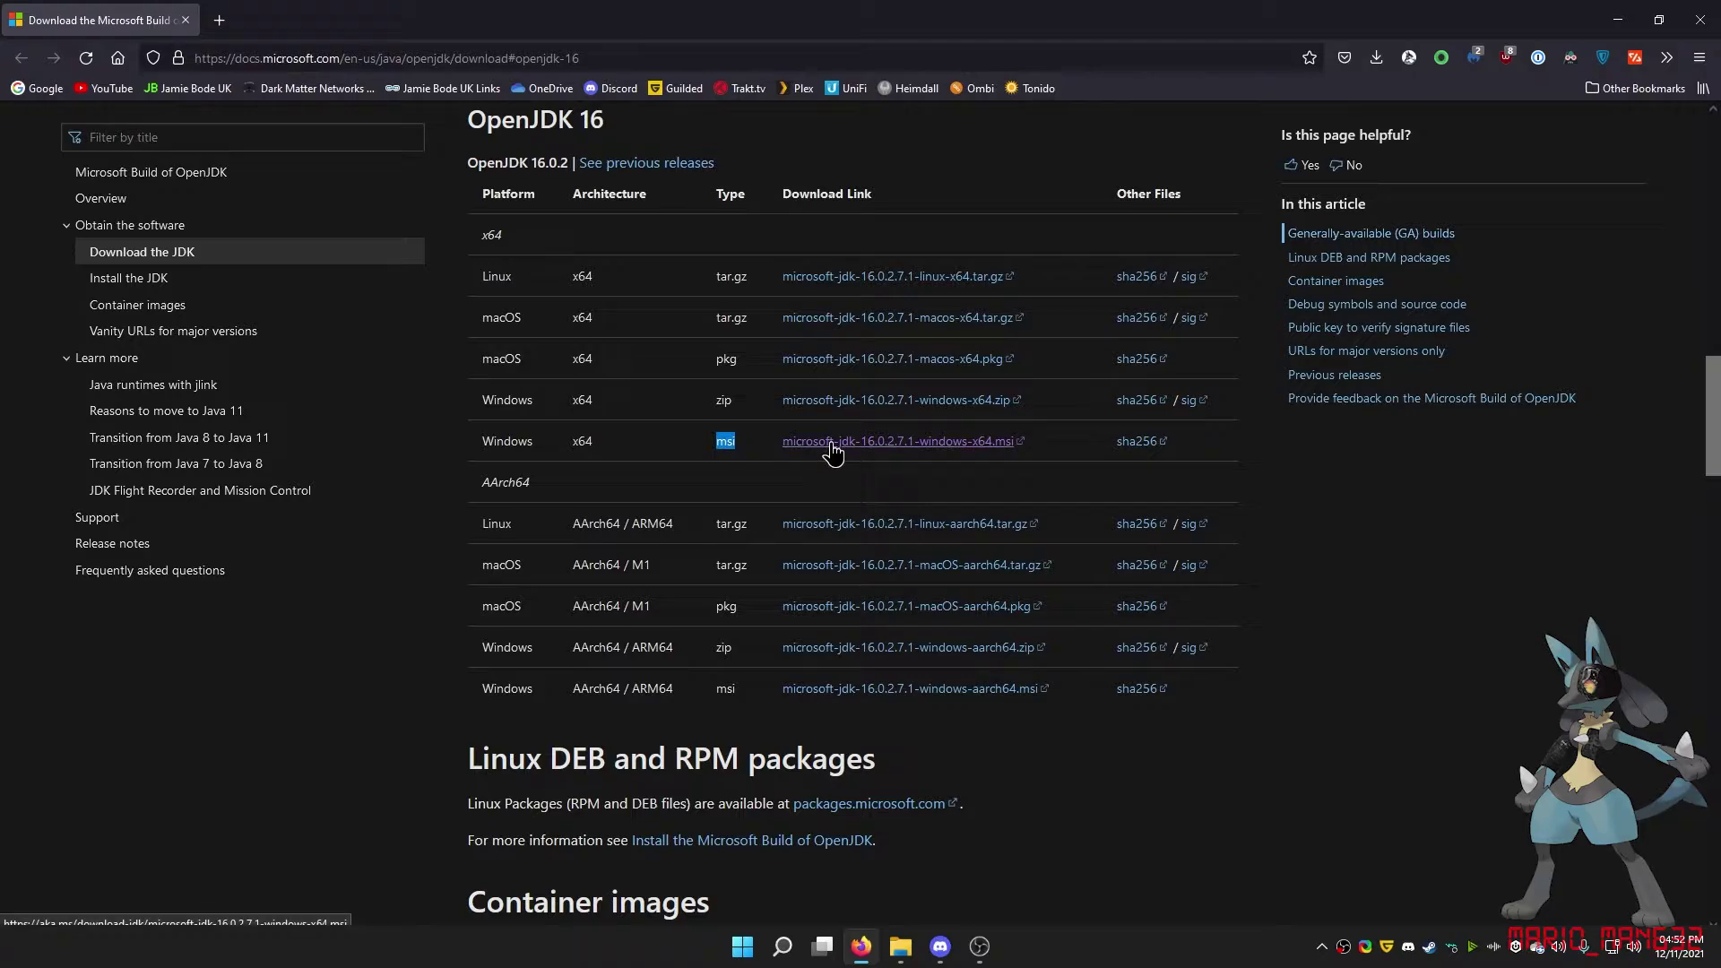
{"action": "left_click", "coordinate": [529, 356]}
{"action": "double_click", "coordinate": [726, 359]}
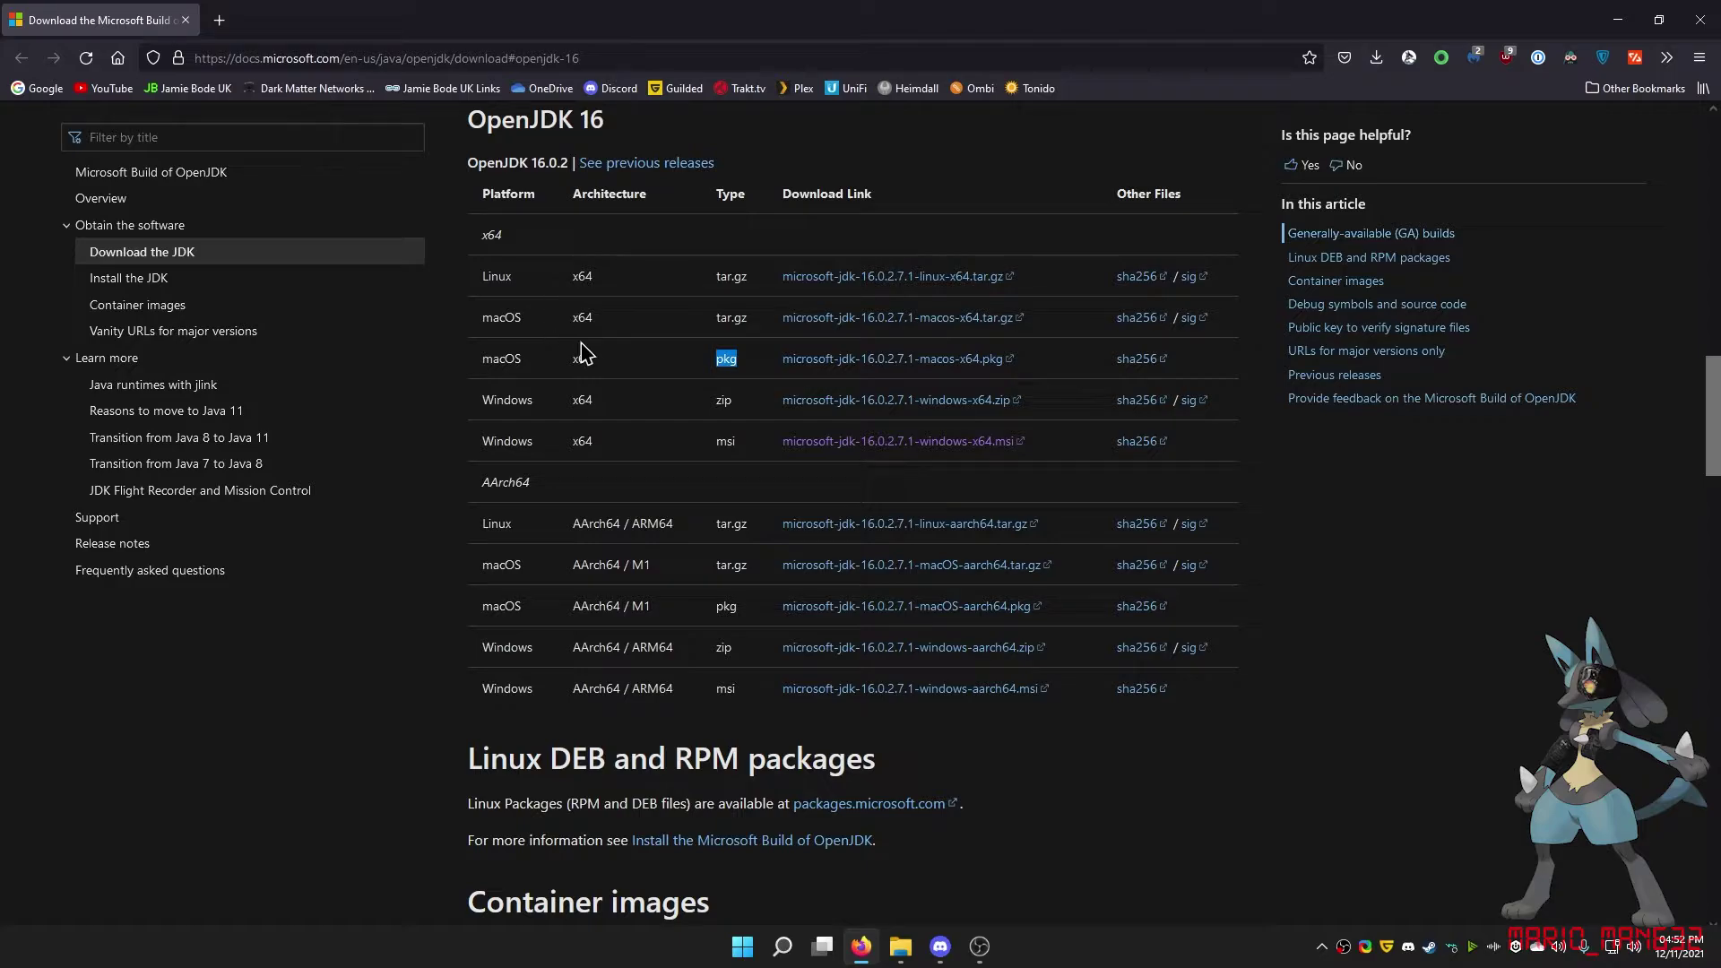
{"action": "left_click", "coordinate": [720, 442]}
{"action": "left_click_drag", "start_coordinate": [719, 442], "coordinate": [1041, 457]}
{"action": "left_click", "coordinate": [819, 451]}
{"action": "key", "text": "super+d"}
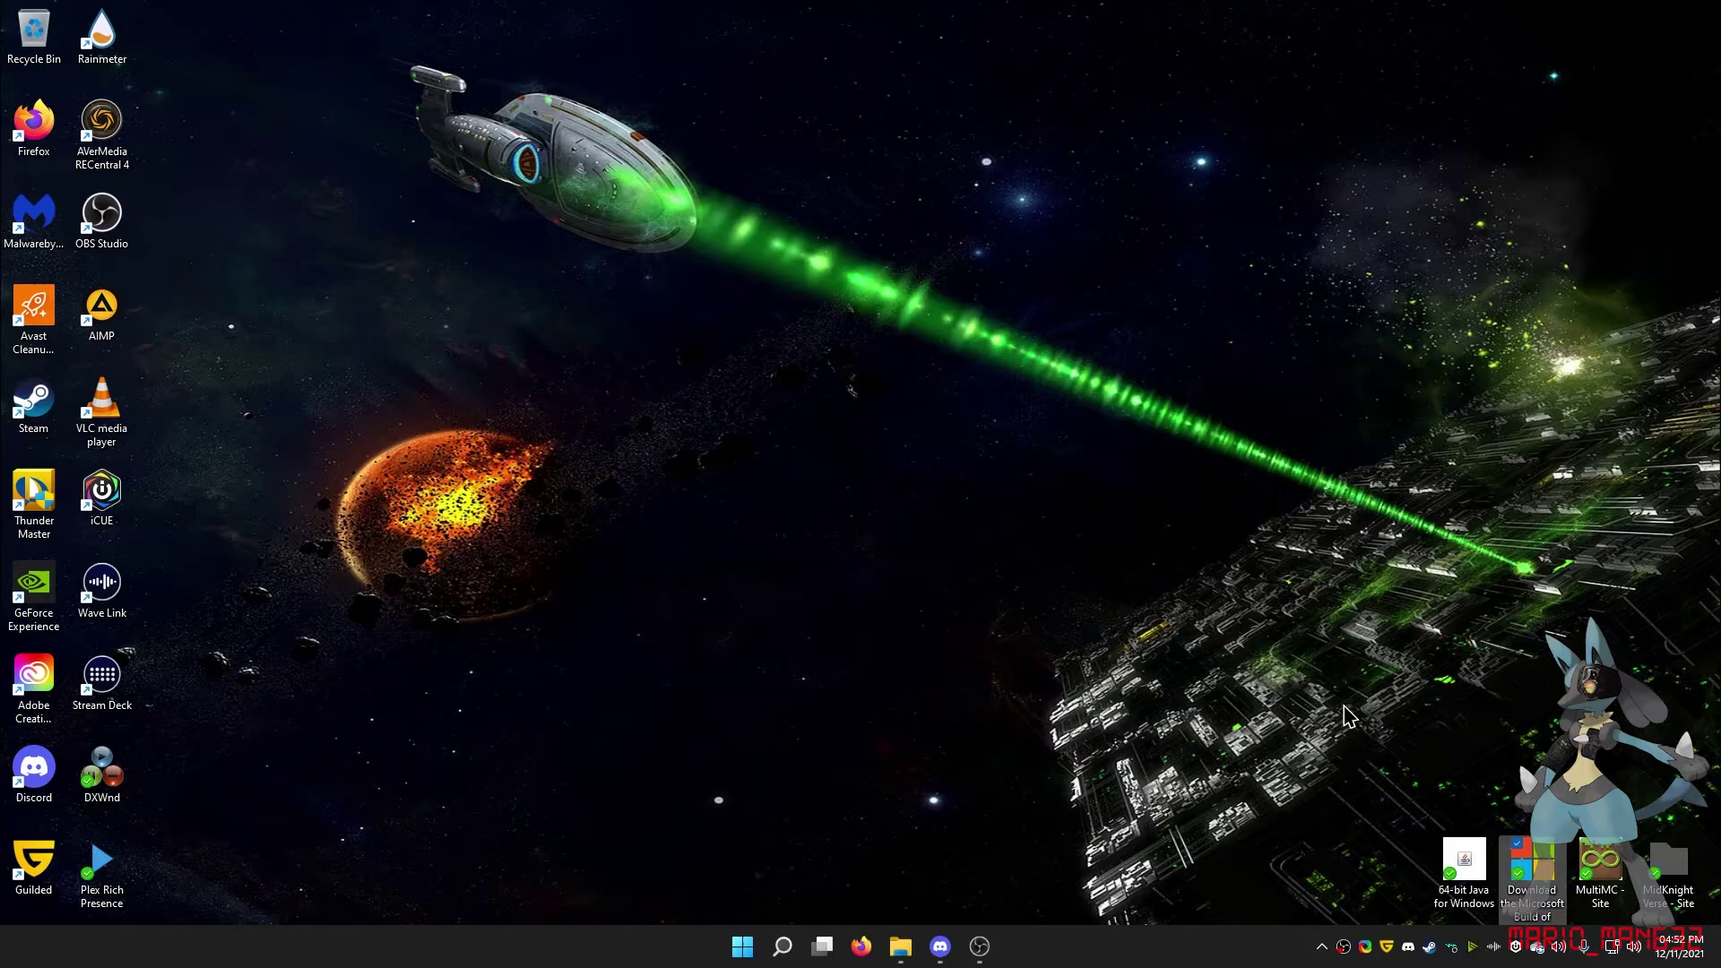
- Open the MultiMC website and go to its Download & Install section
{"action": "double_click", "coordinate": [1529, 847]}
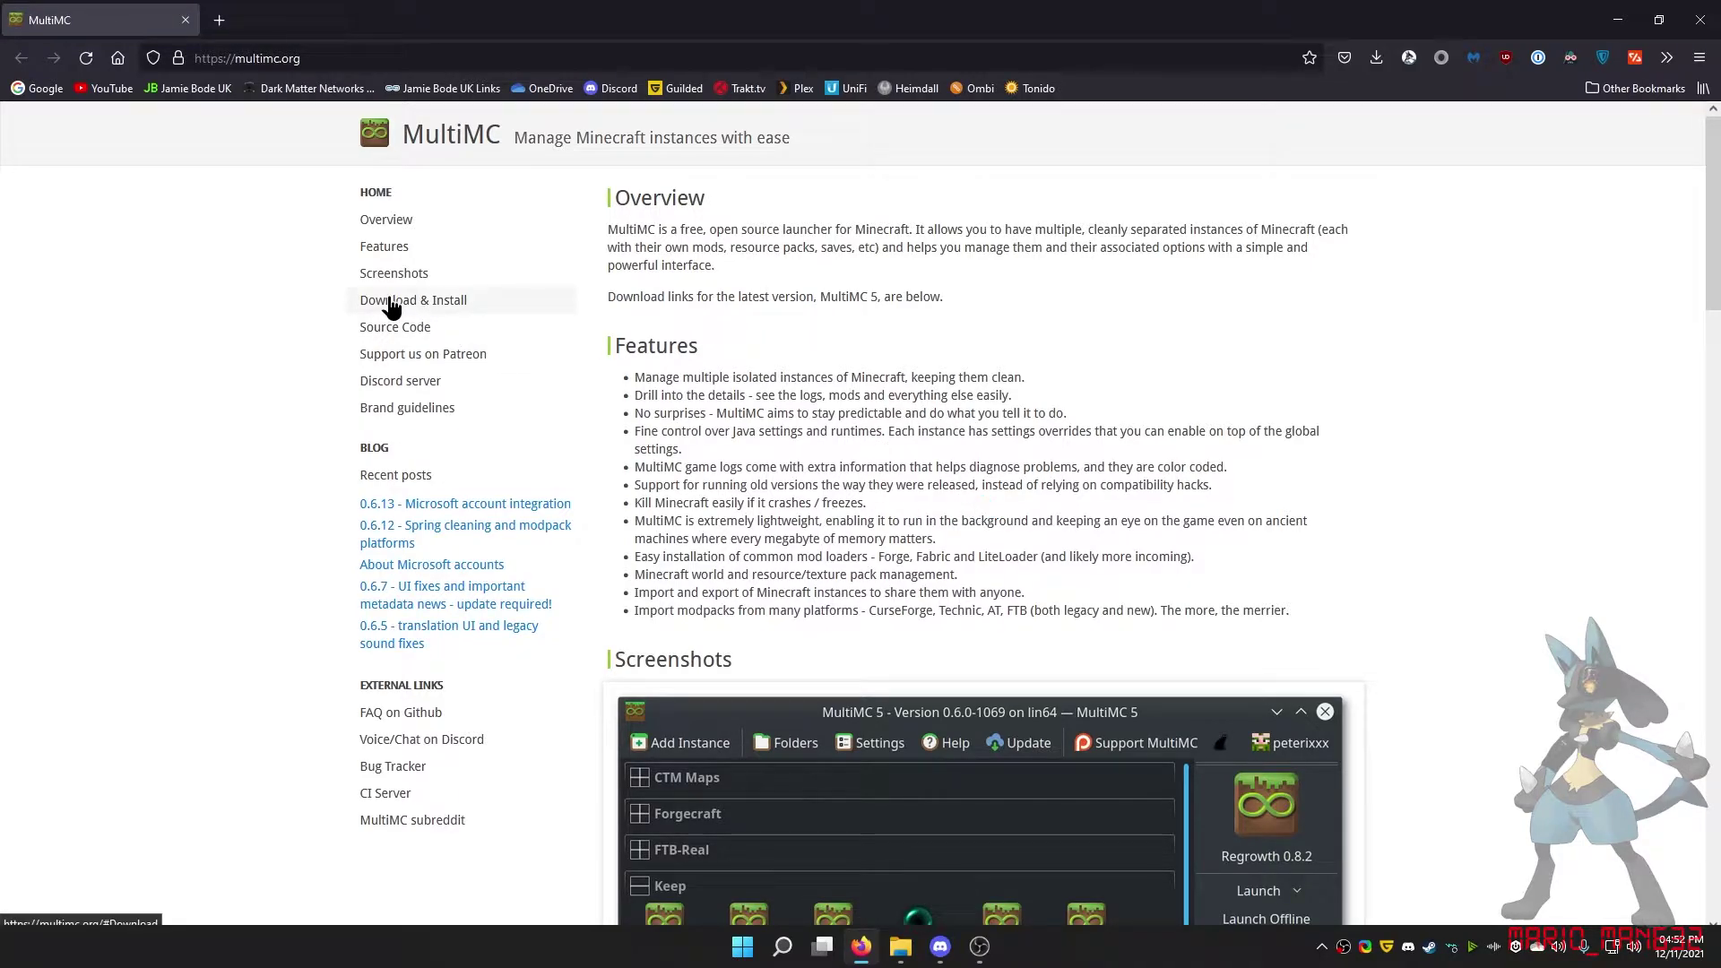
{"action": "left_click", "coordinate": [460, 301]}
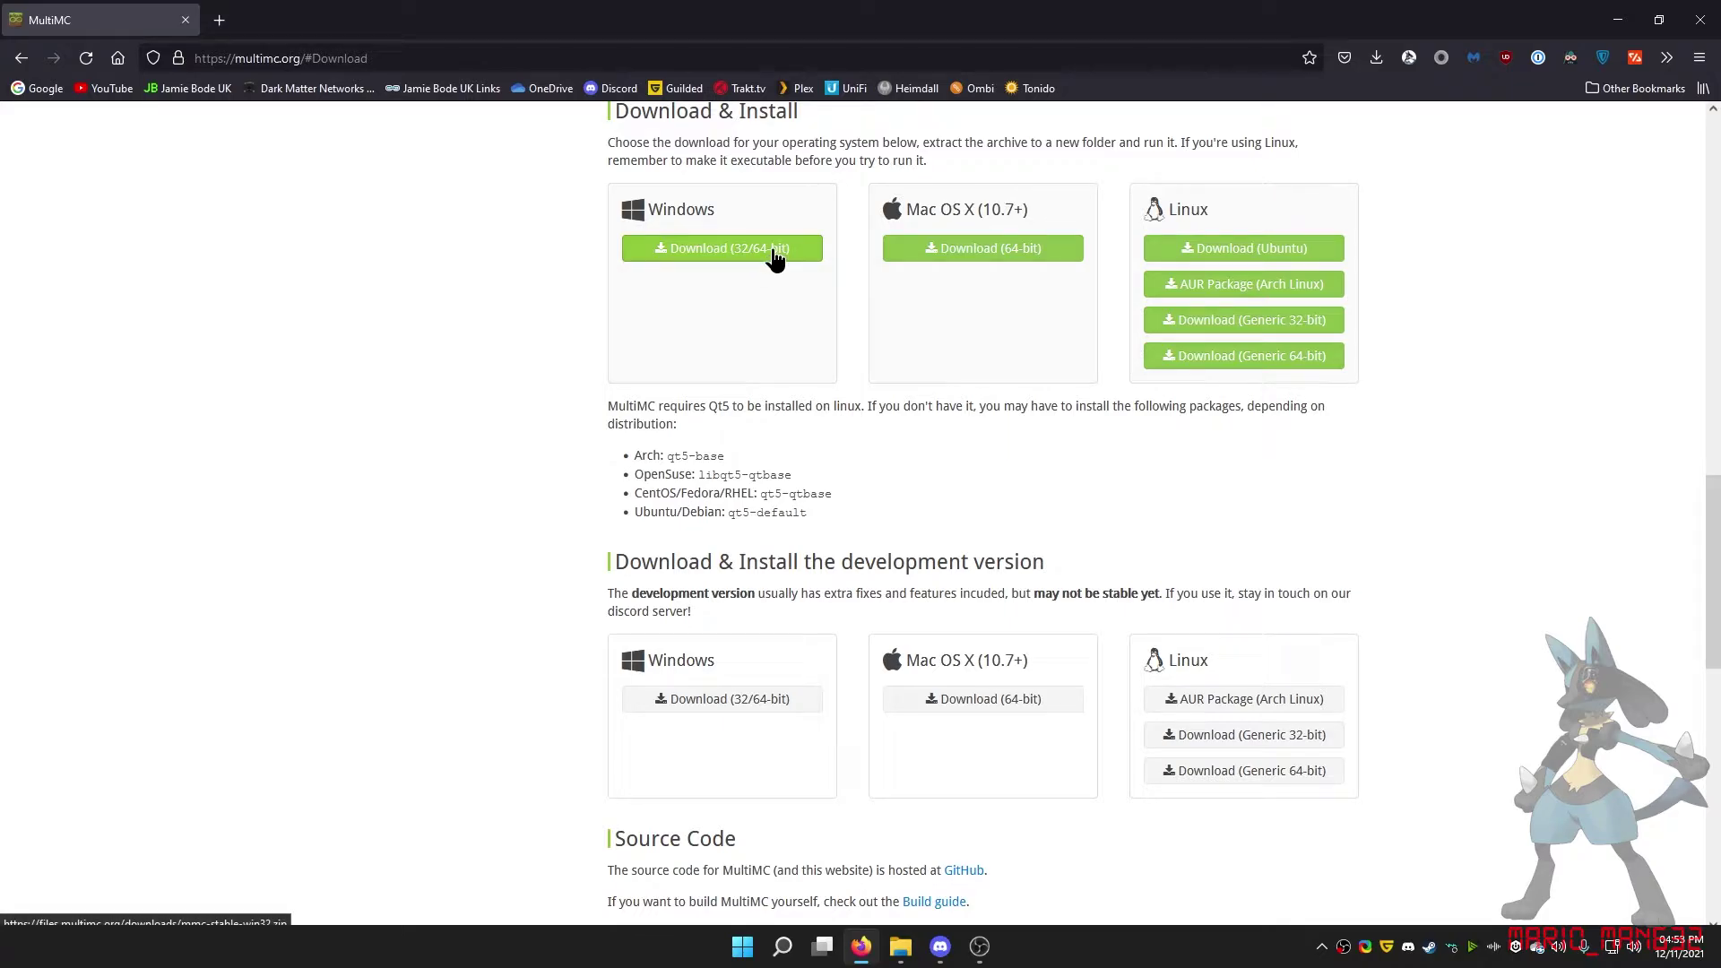
- Switch to the Tutorial folder in File Explorer and extract mmc-stable-win32.zip there with WinRAR, closing the extra folder window
{"action": "mouse_move", "coordinate": [900, 947]}
{"action": "left_click", "coordinate": [847, 851]}
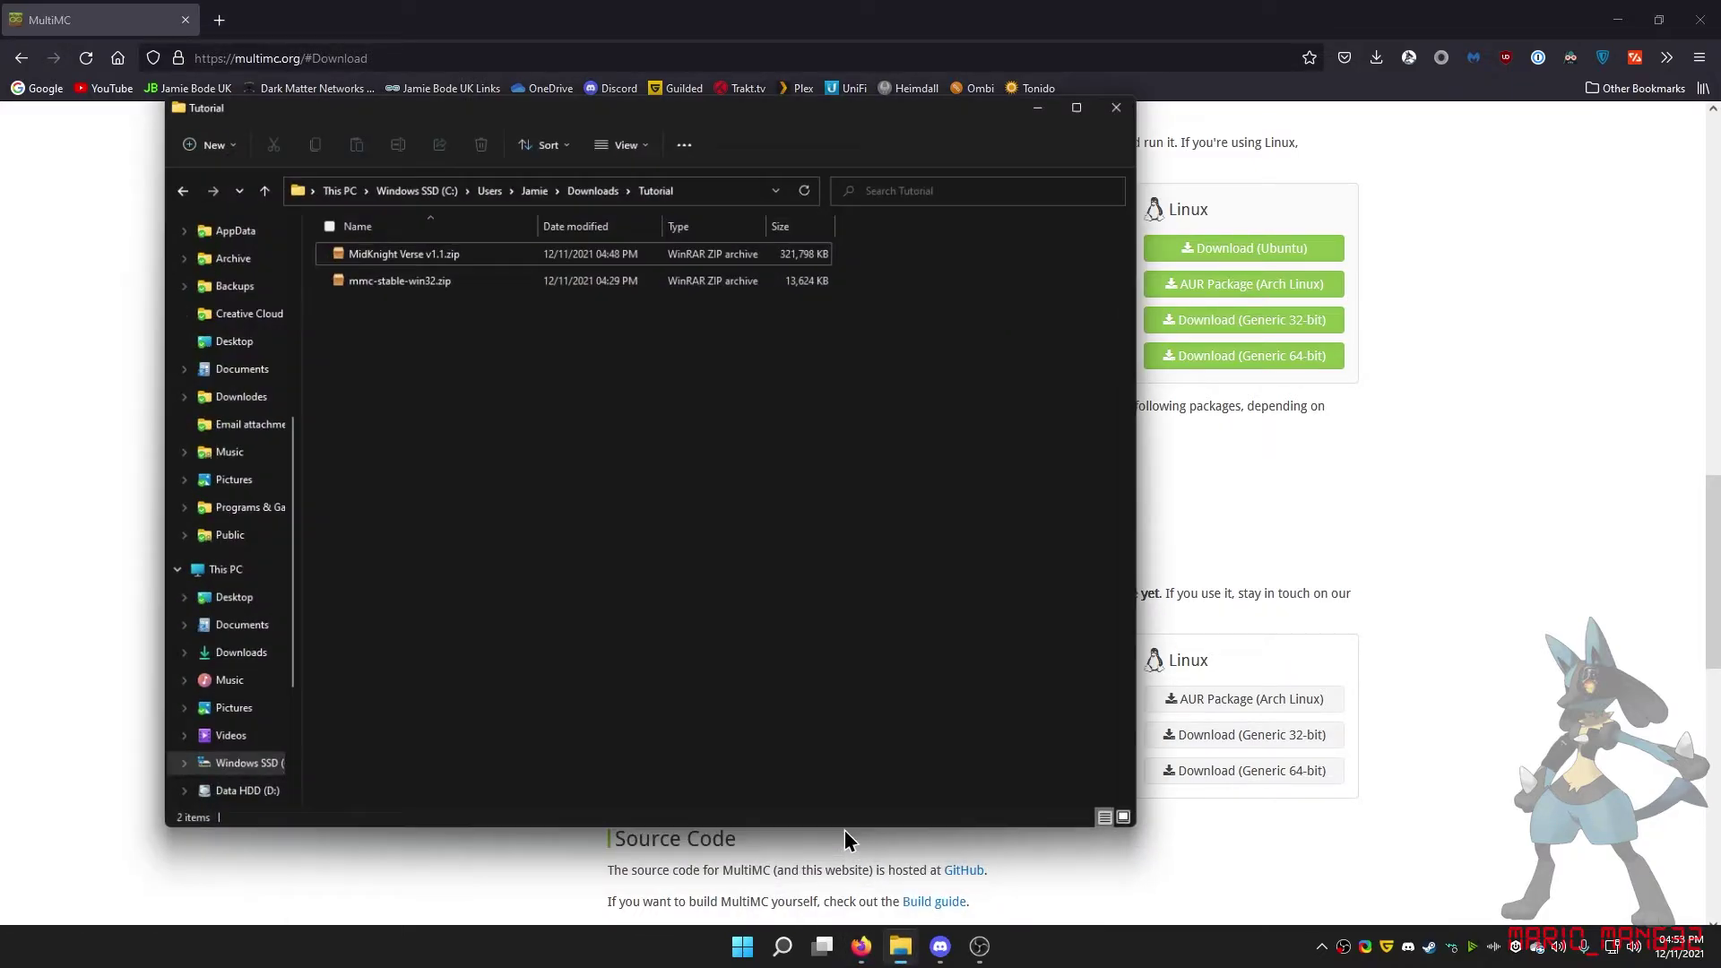
{"action": "key", "text": "super+Home"}
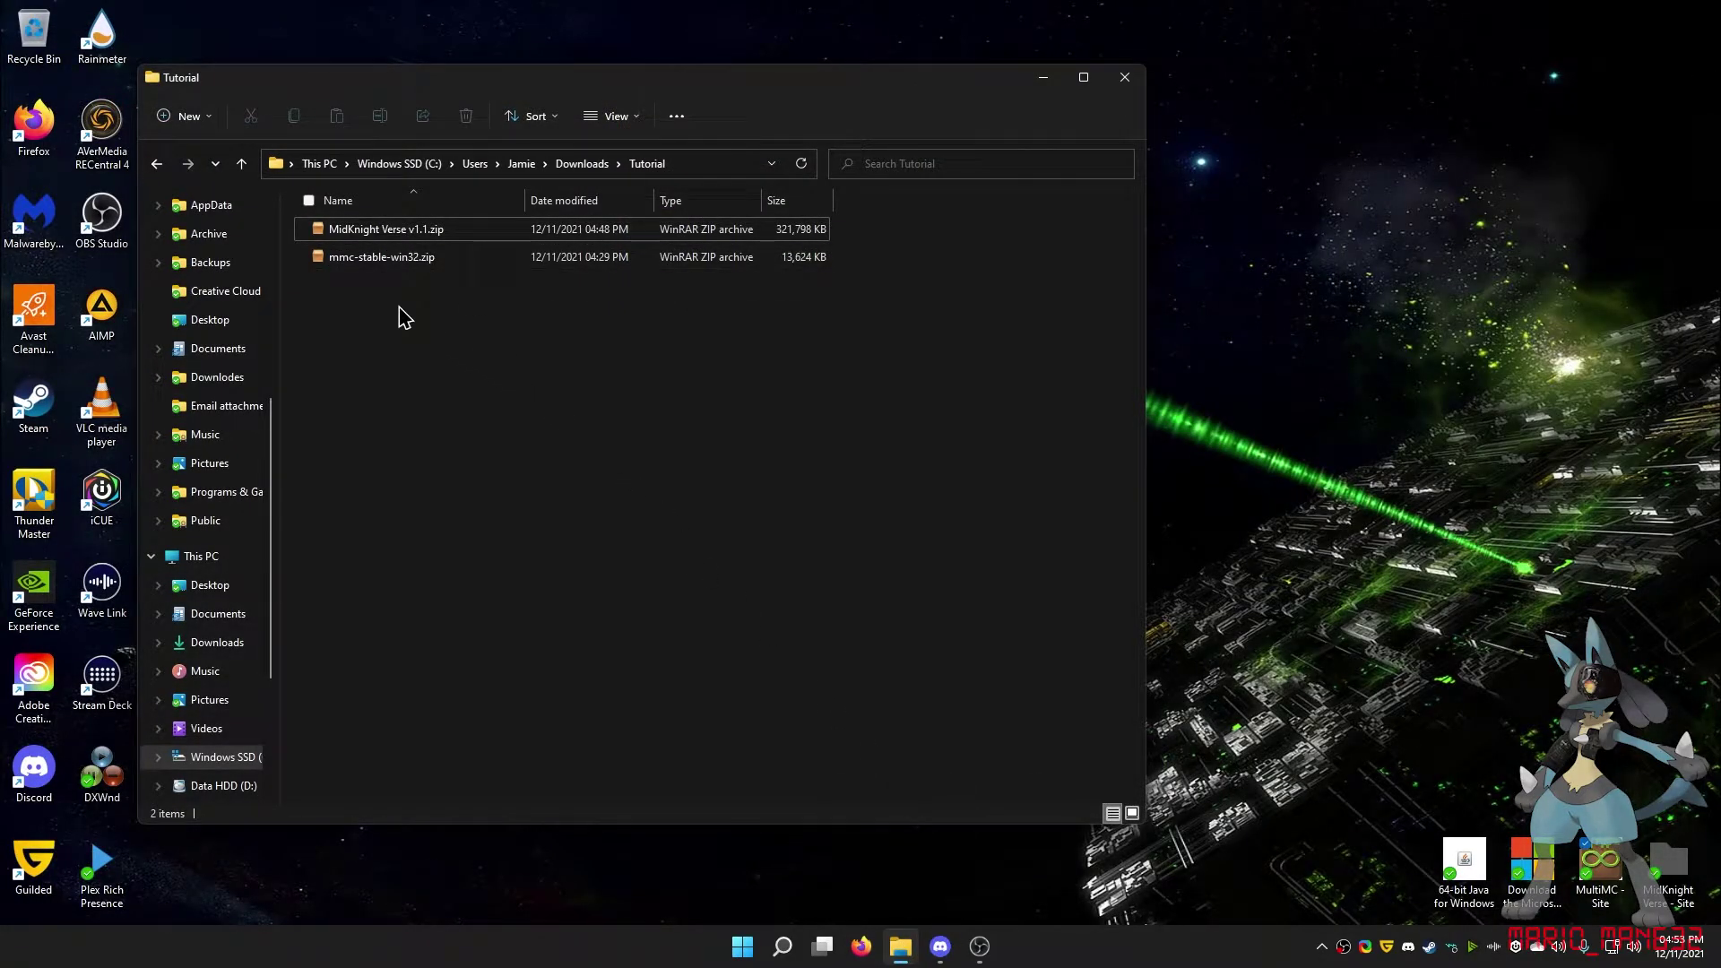
{"action": "left_click", "coordinate": [369, 258]}
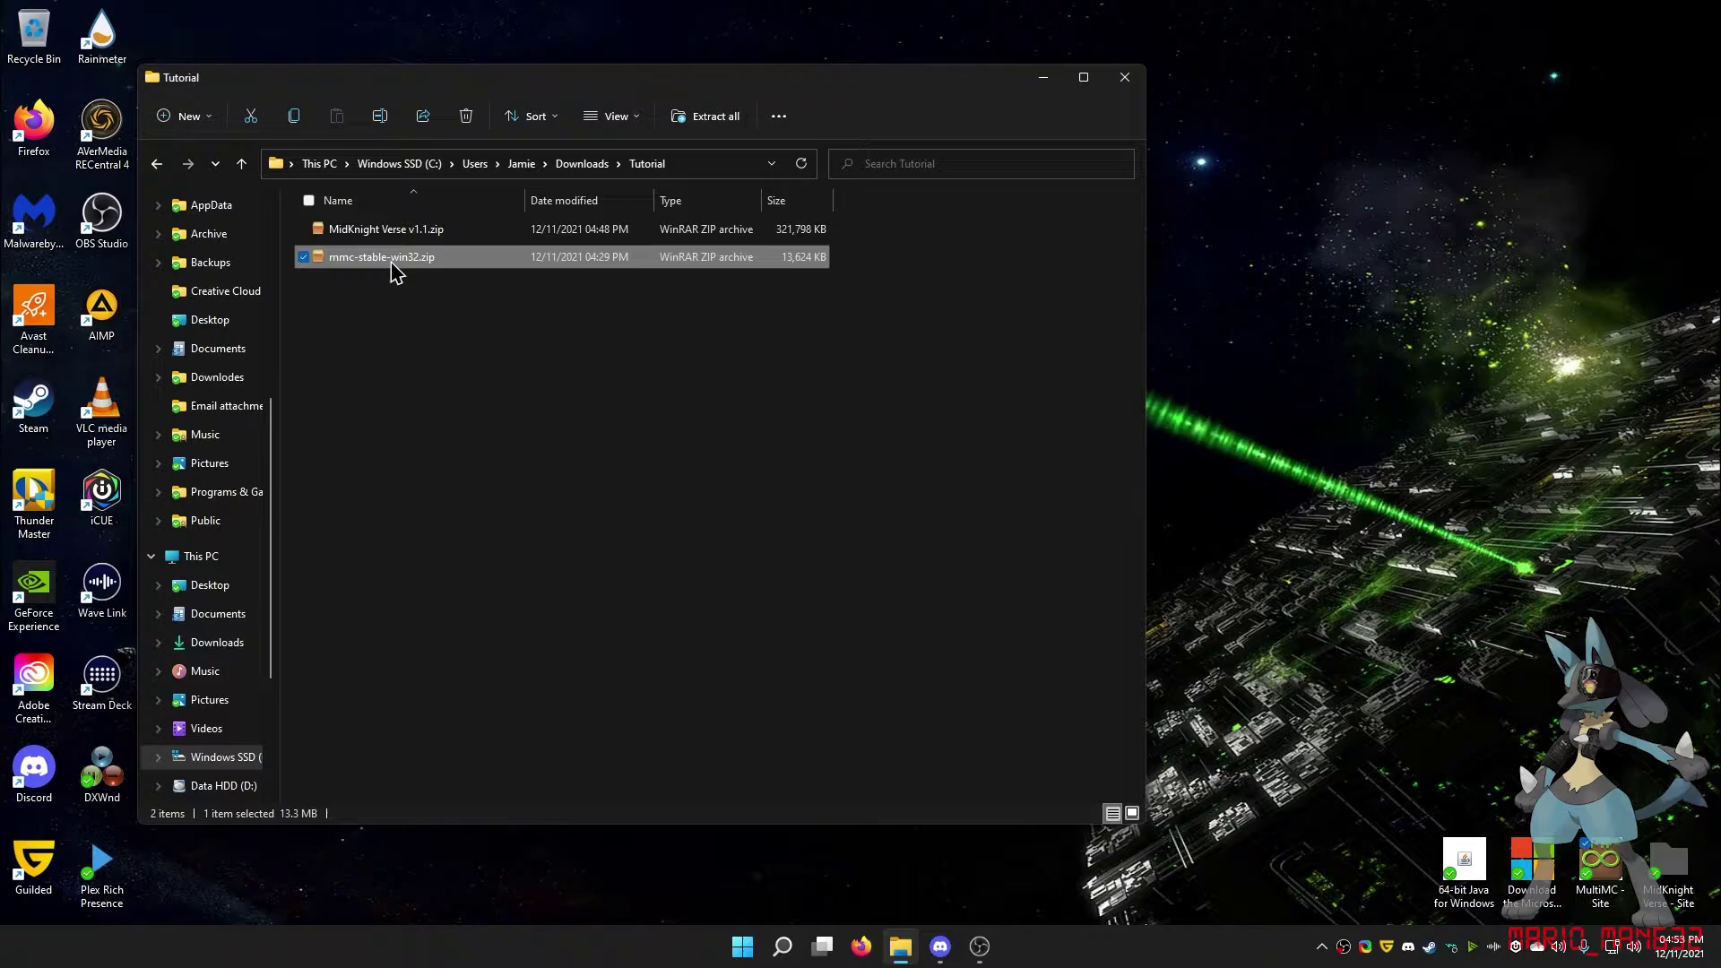
{"action": "left_click", "coordinate": [425, 304]}
{"action": "left_click", "coordinate": [417, 259]}
{"action": "right_click", "coordinate": [418, 261]}
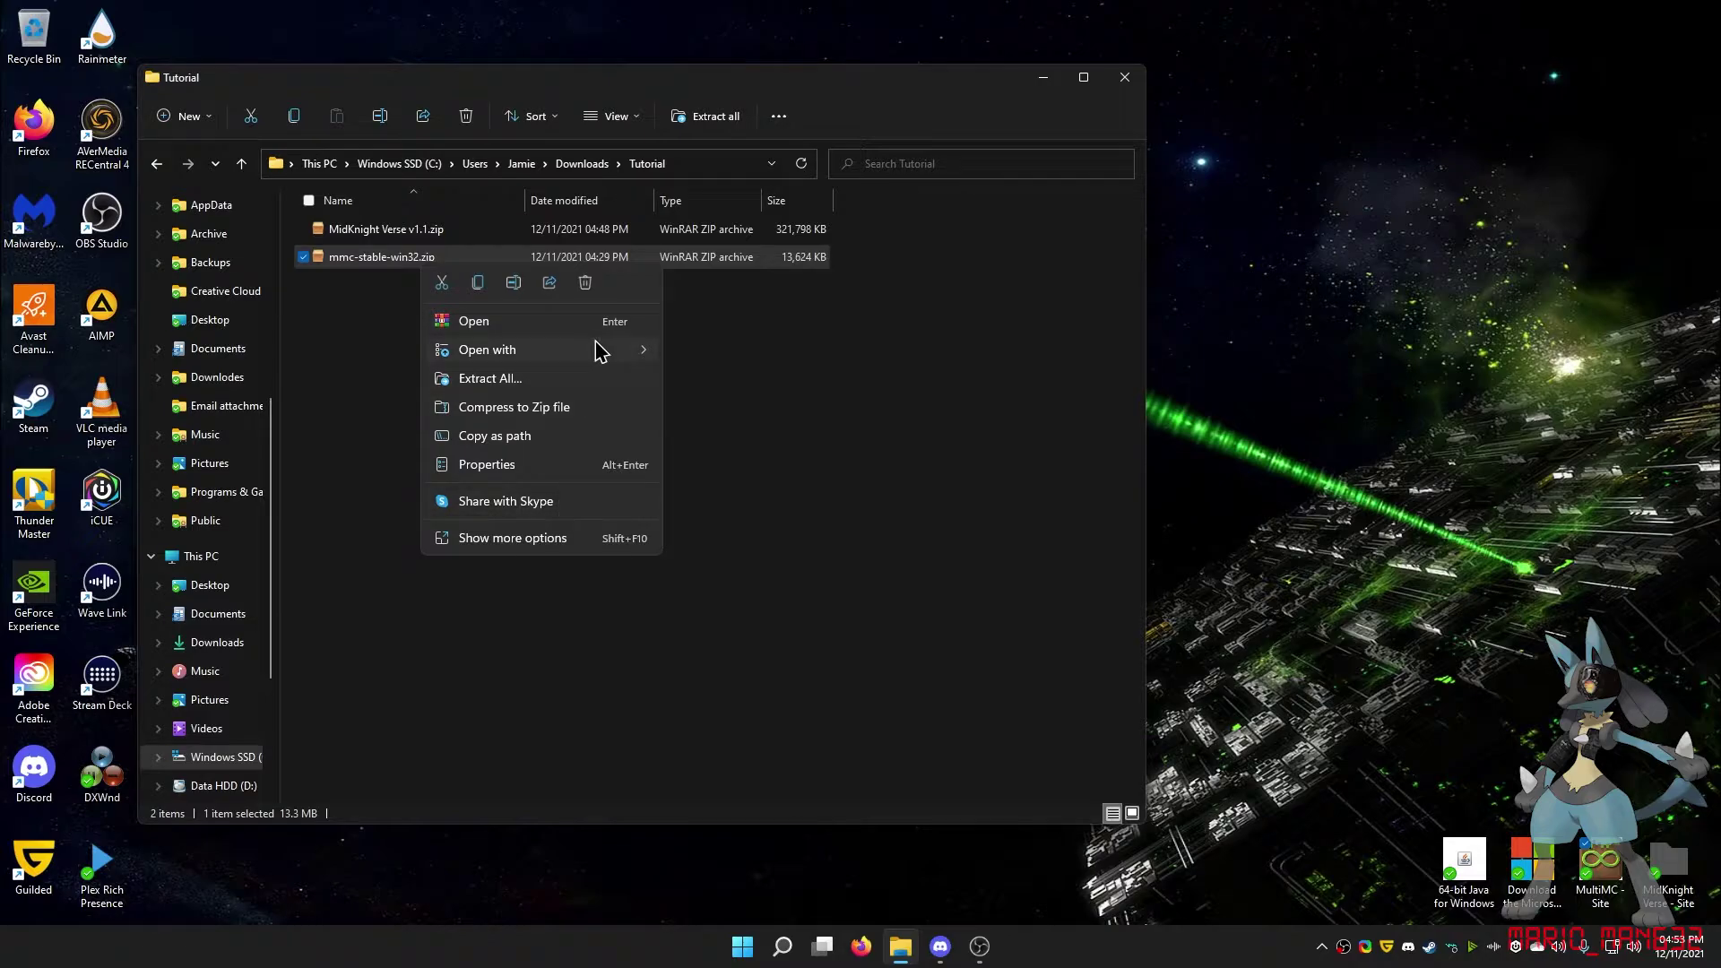
{"action": "left_click", "coordinate": [563, 538]}
{"action": "mouse_move", "coordinate": [737, 81]}
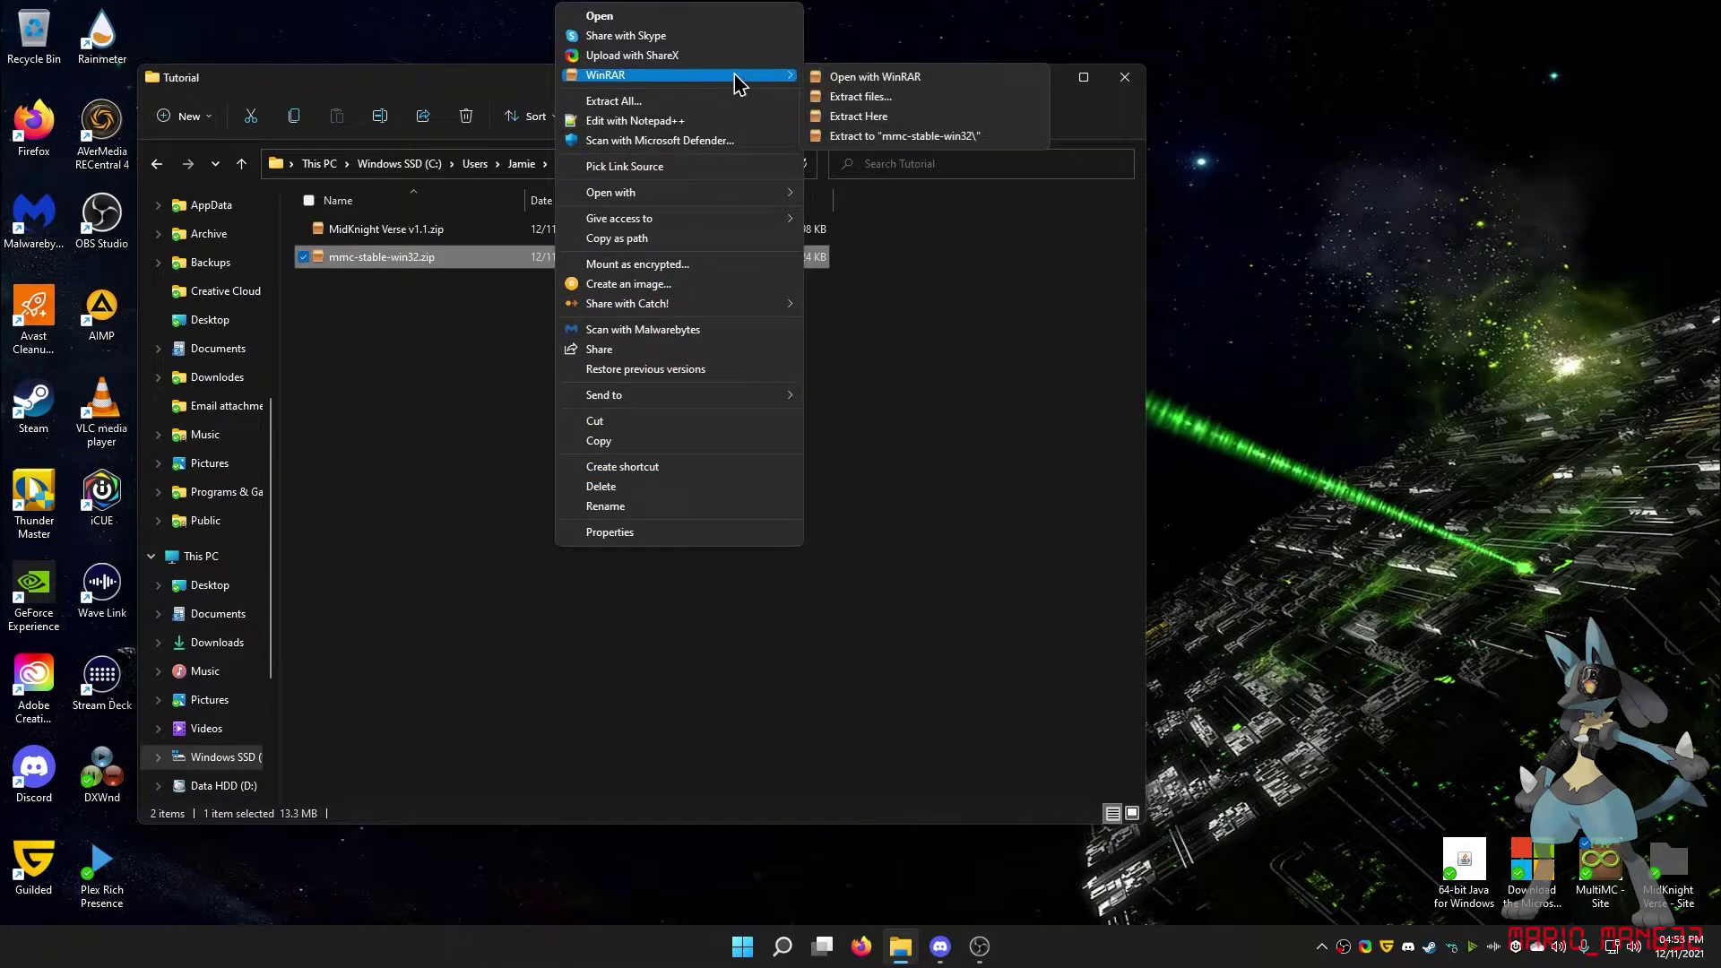
{"action": "left_click", "coordinate": [918, 117]}
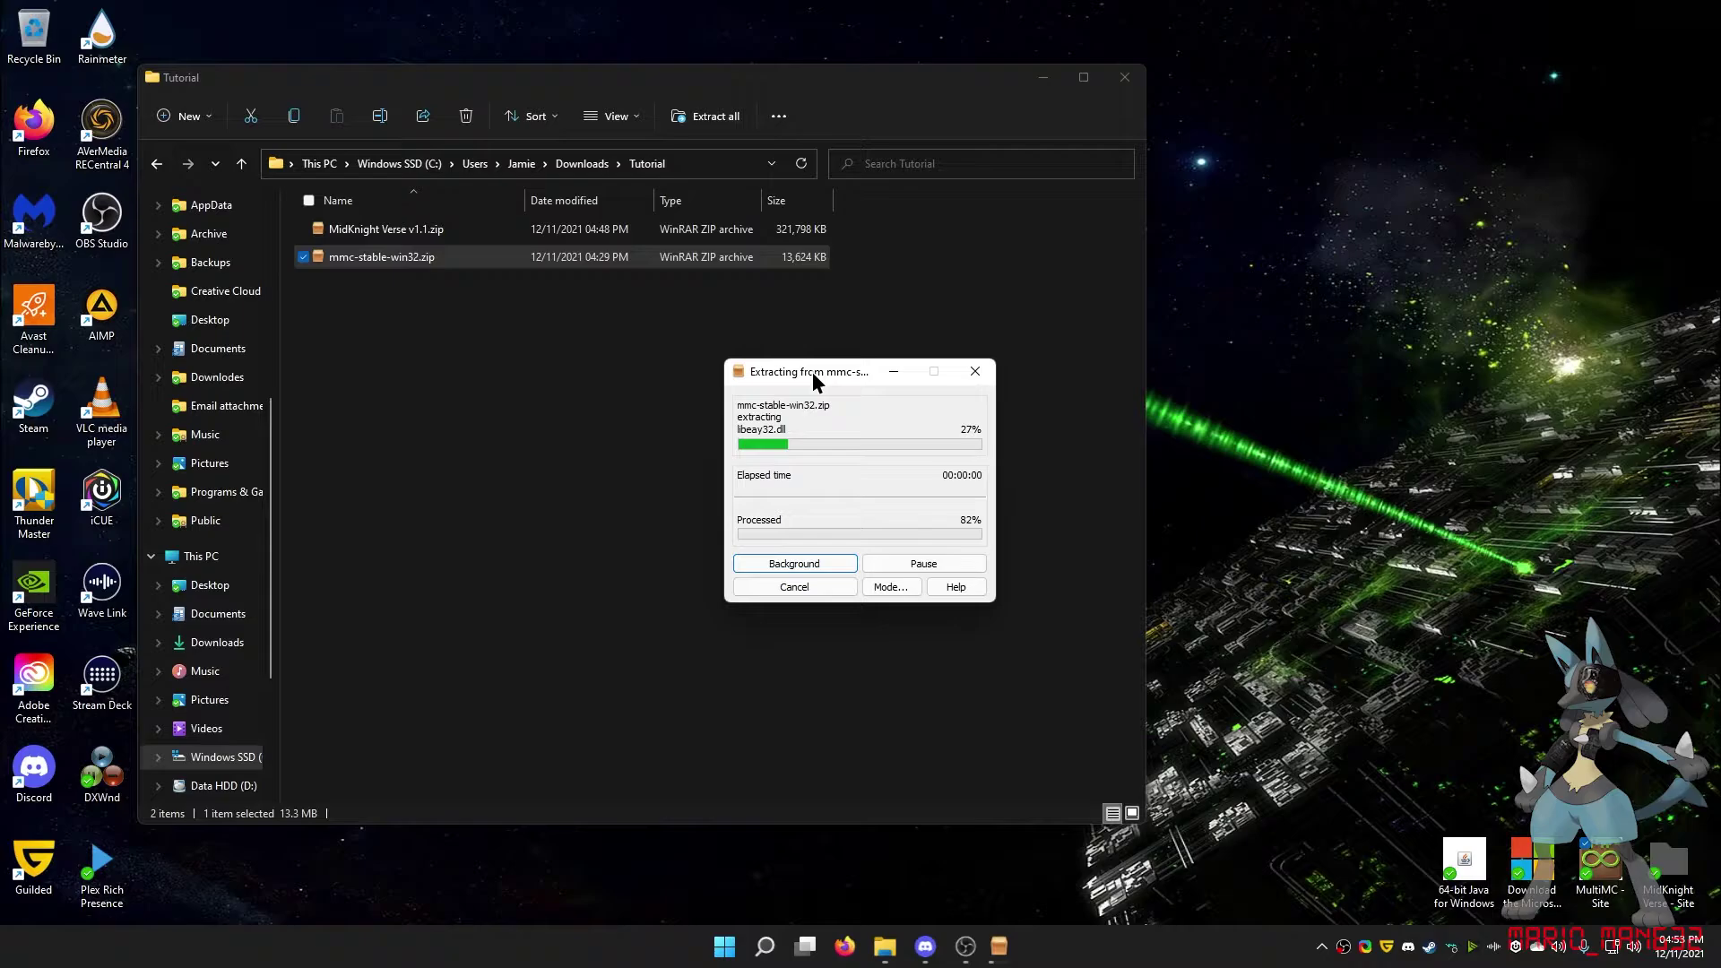
{"action": "key", "text": "ctrl+n"}
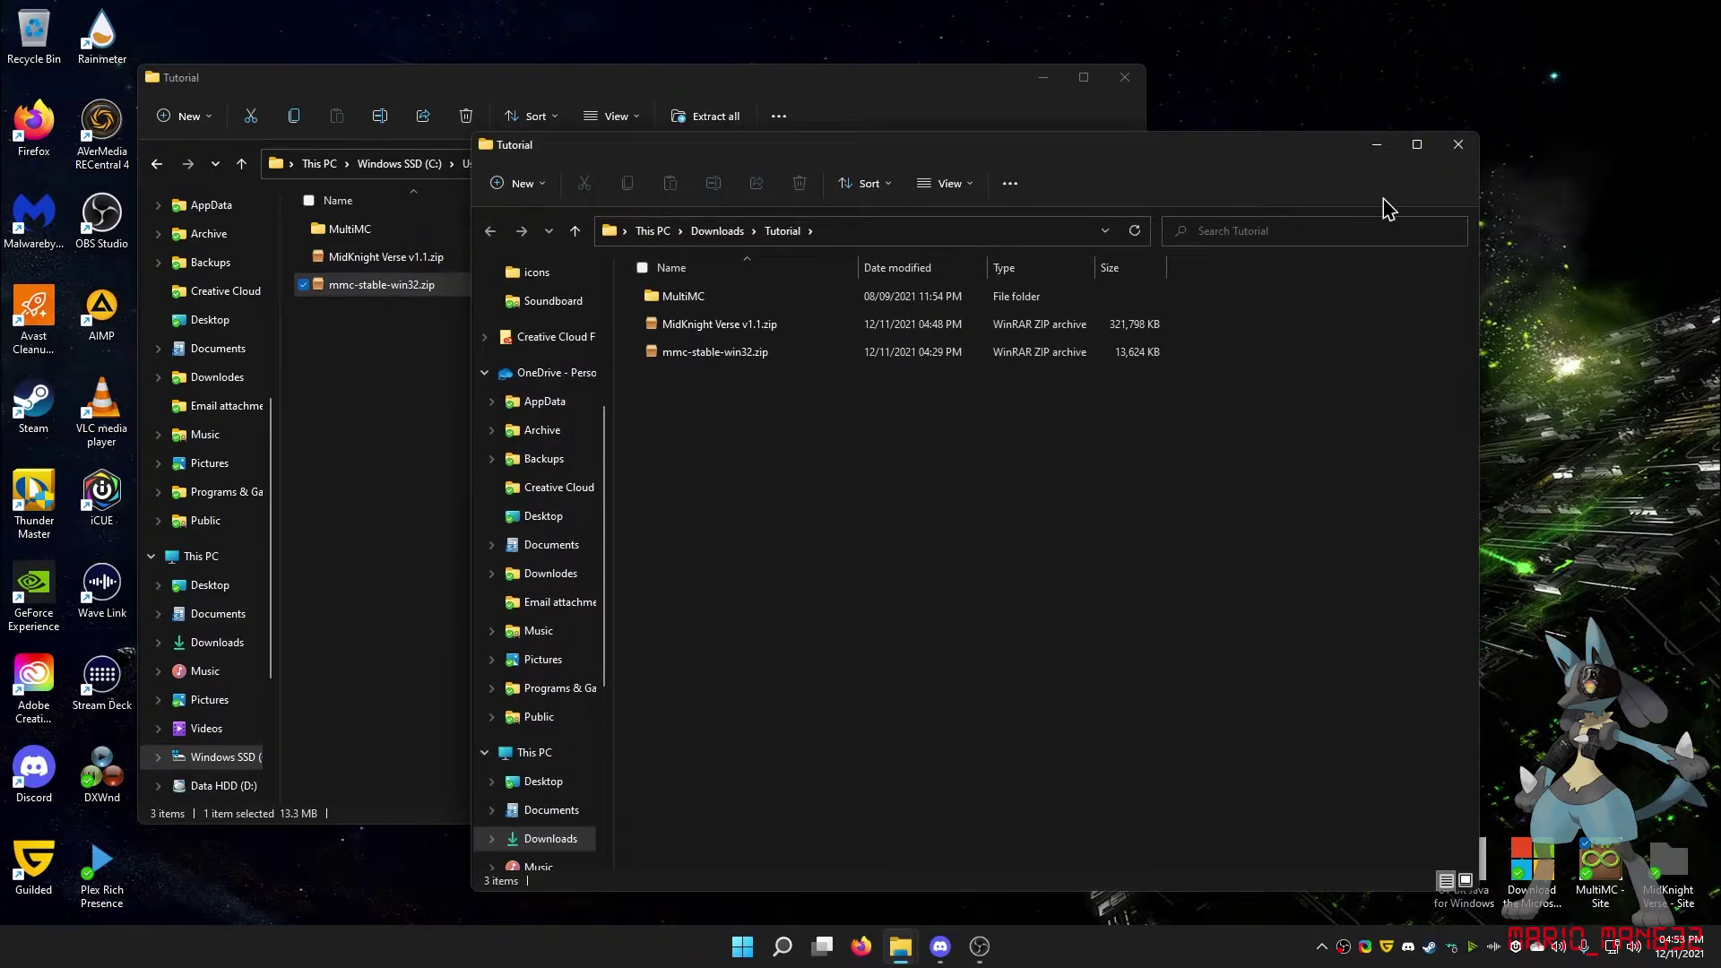
{"action": "left_click", "coordinate": [1458, 144]}
- Launch MultiMC.exe from the extracted MultiMC folder and minimize the File Explorer window
{"action": "double_click", "coordinate": [448, 231]}
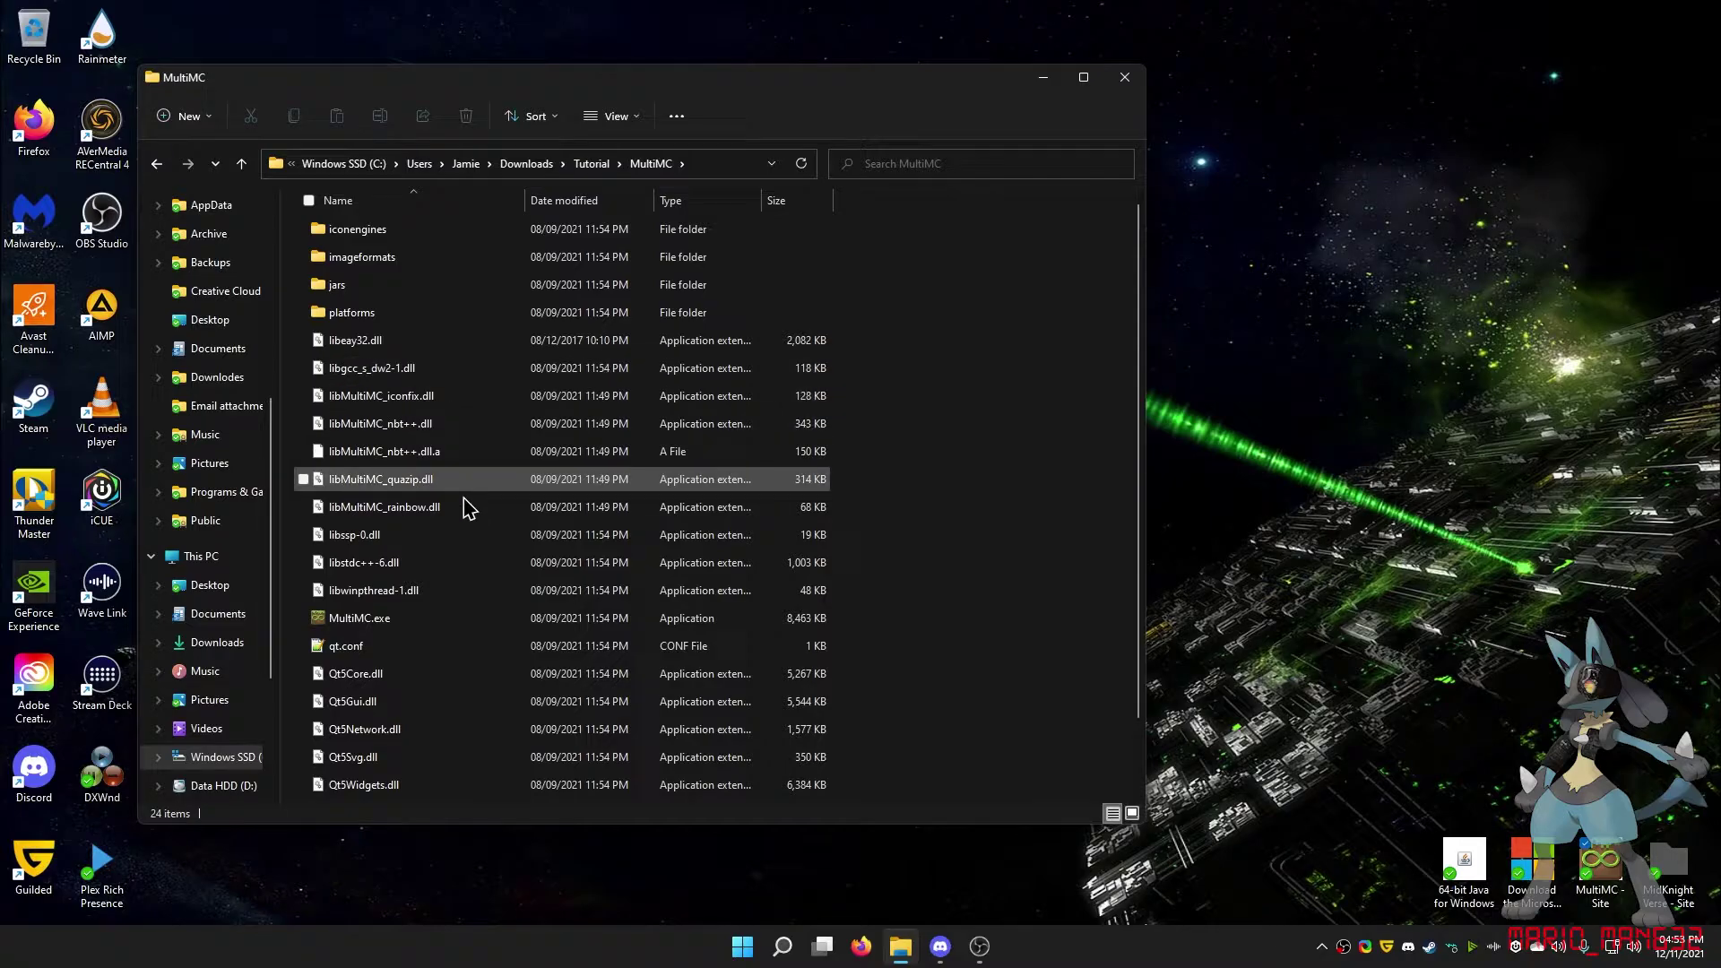
{"action": "double_click", "coordinate": [359, 620]}
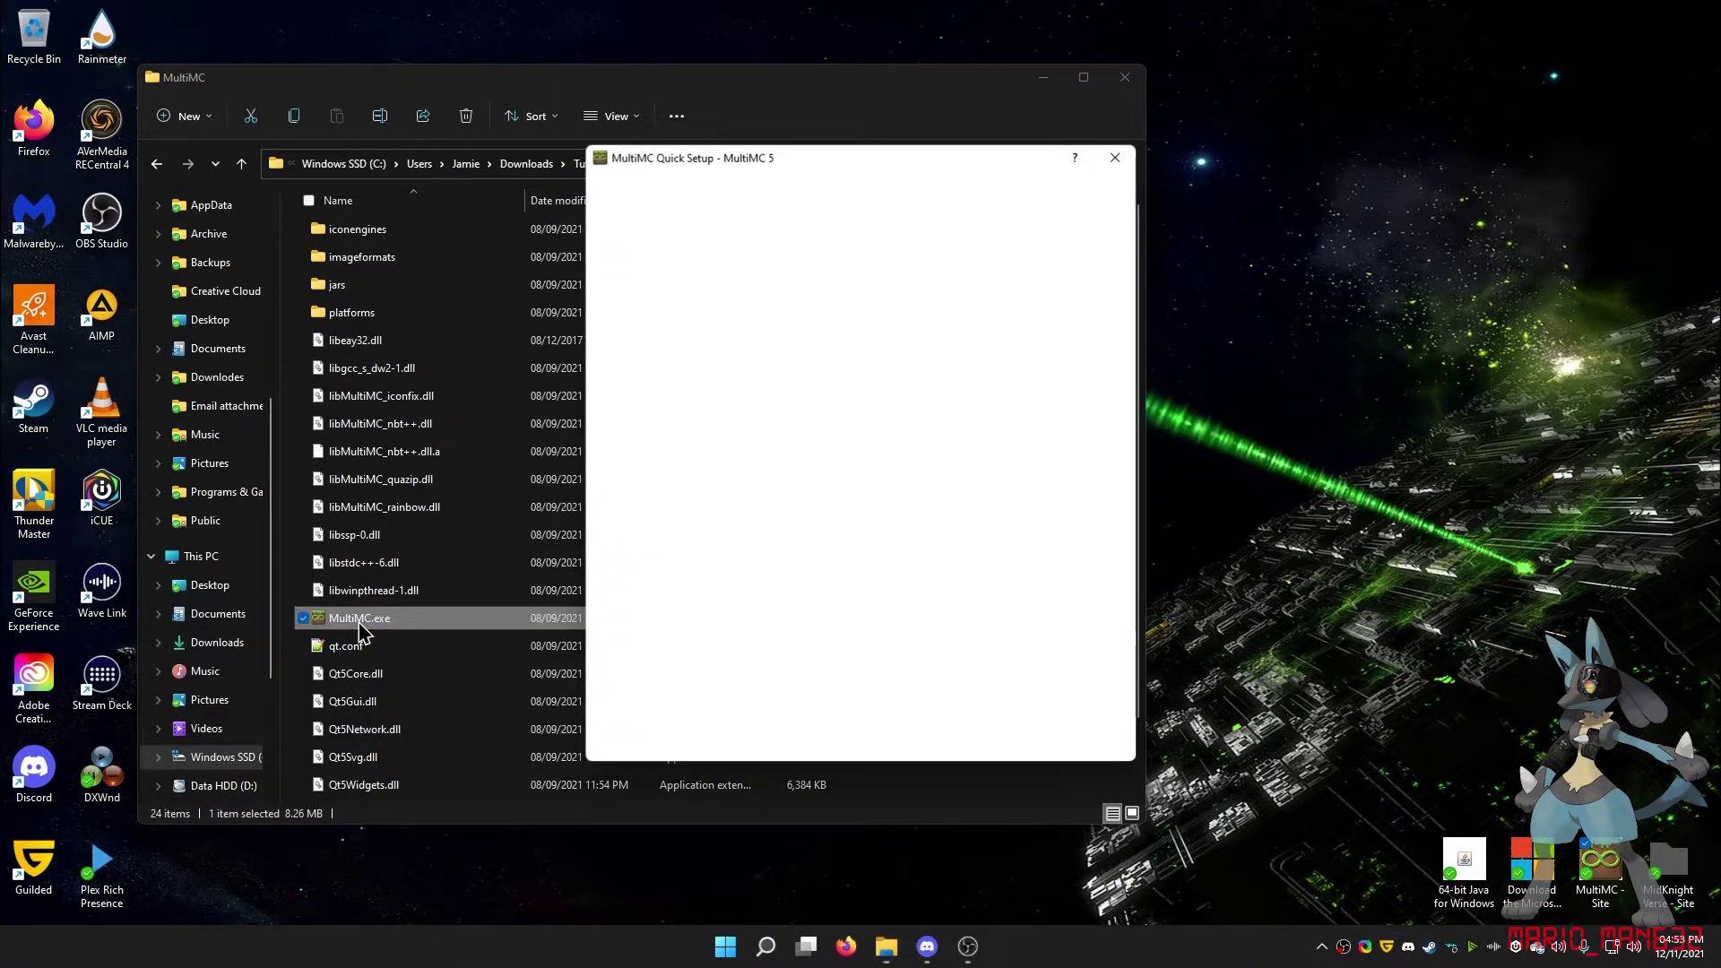
{"action": "left_click", "coordinate": [157, 163]}
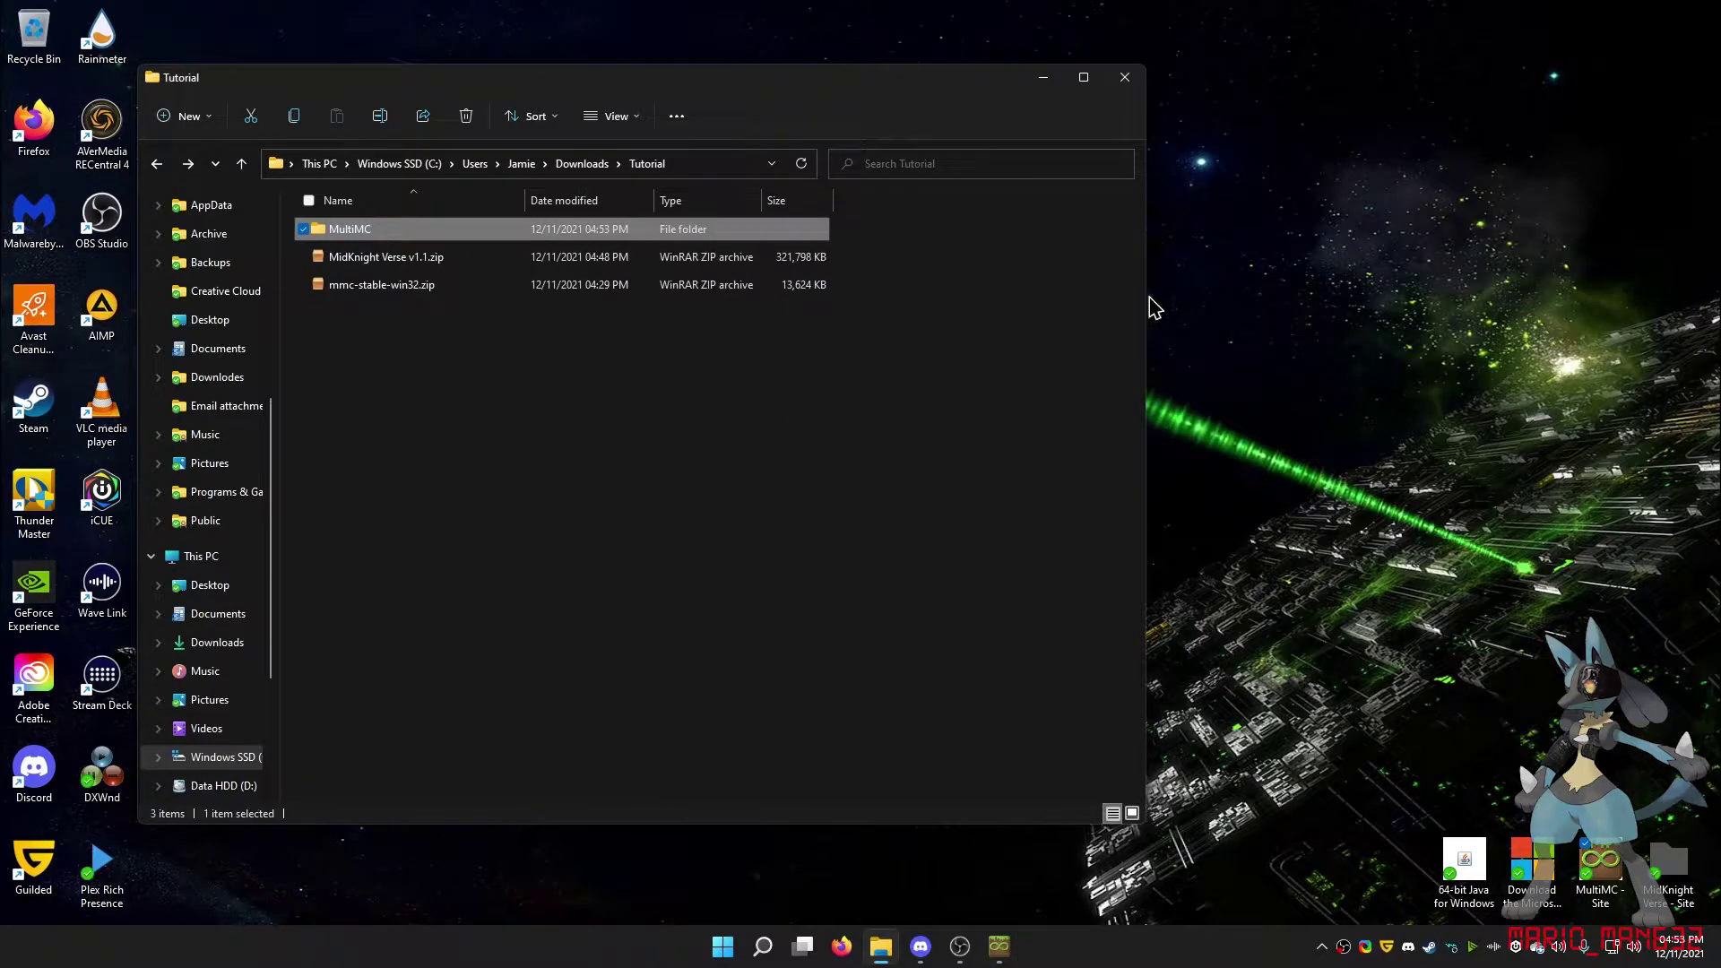
{"action": "left_click", "coordinate": [1043, 77]}
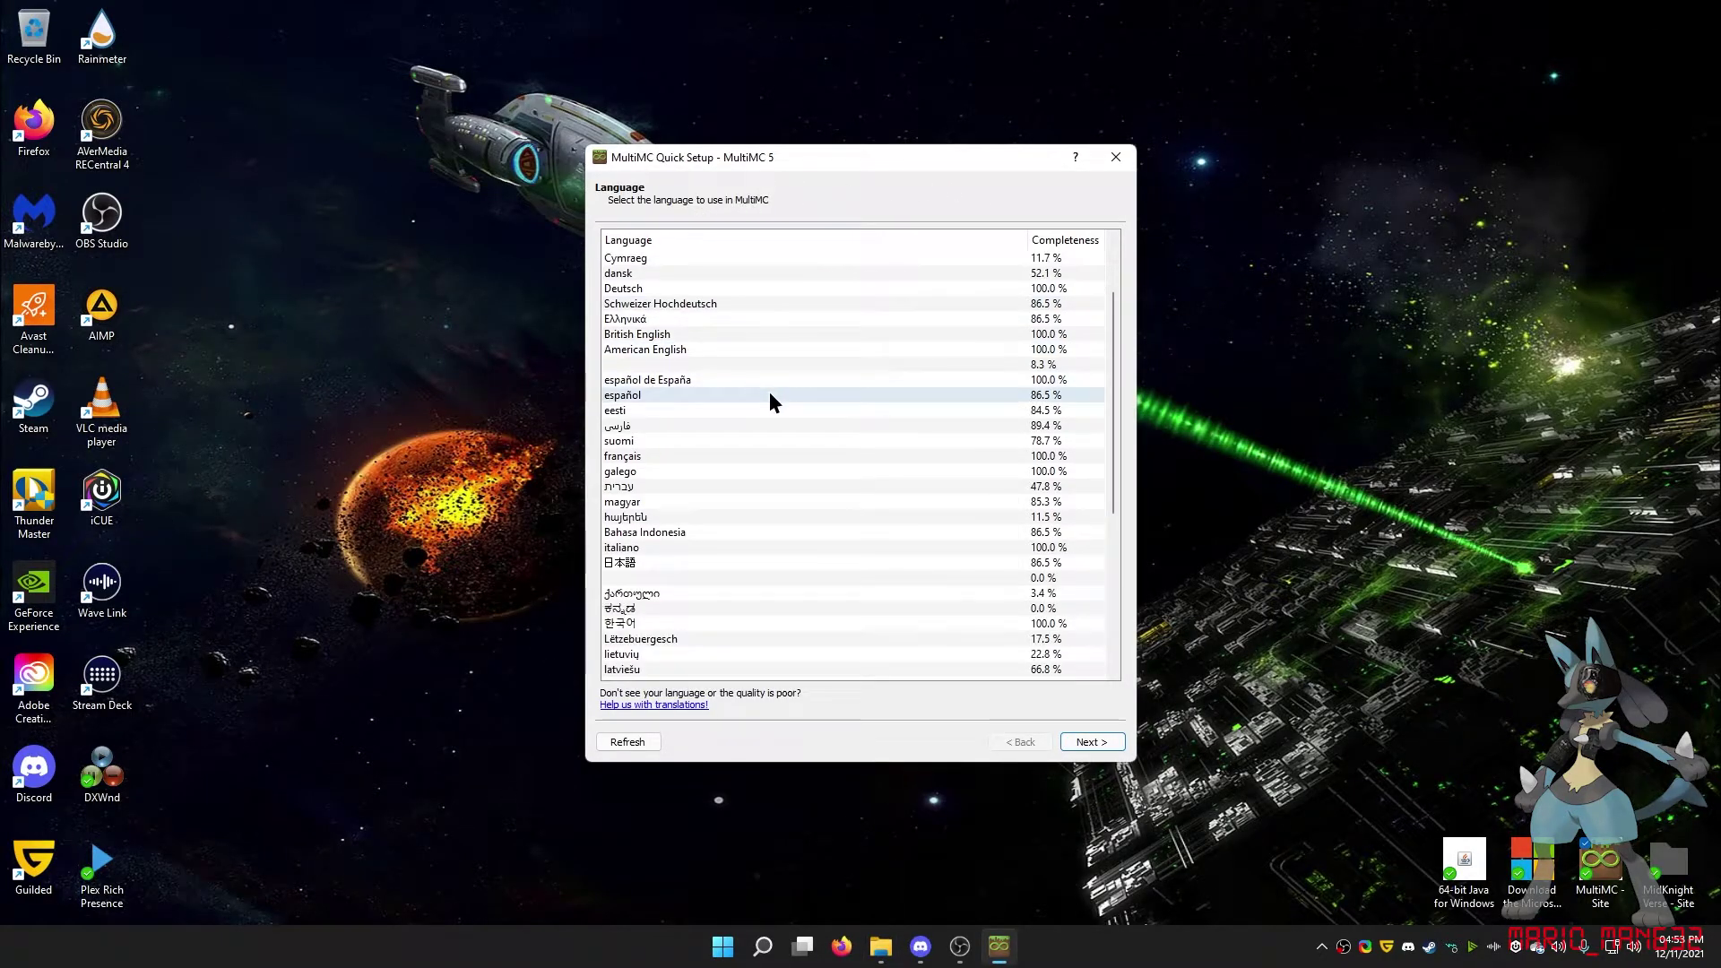
- Choose British English as the MultiMC language and continue to the Java setup page
{"action": "left_click_drag", "start_coordinate": [724, 167], "coordinate": [716, 126]}
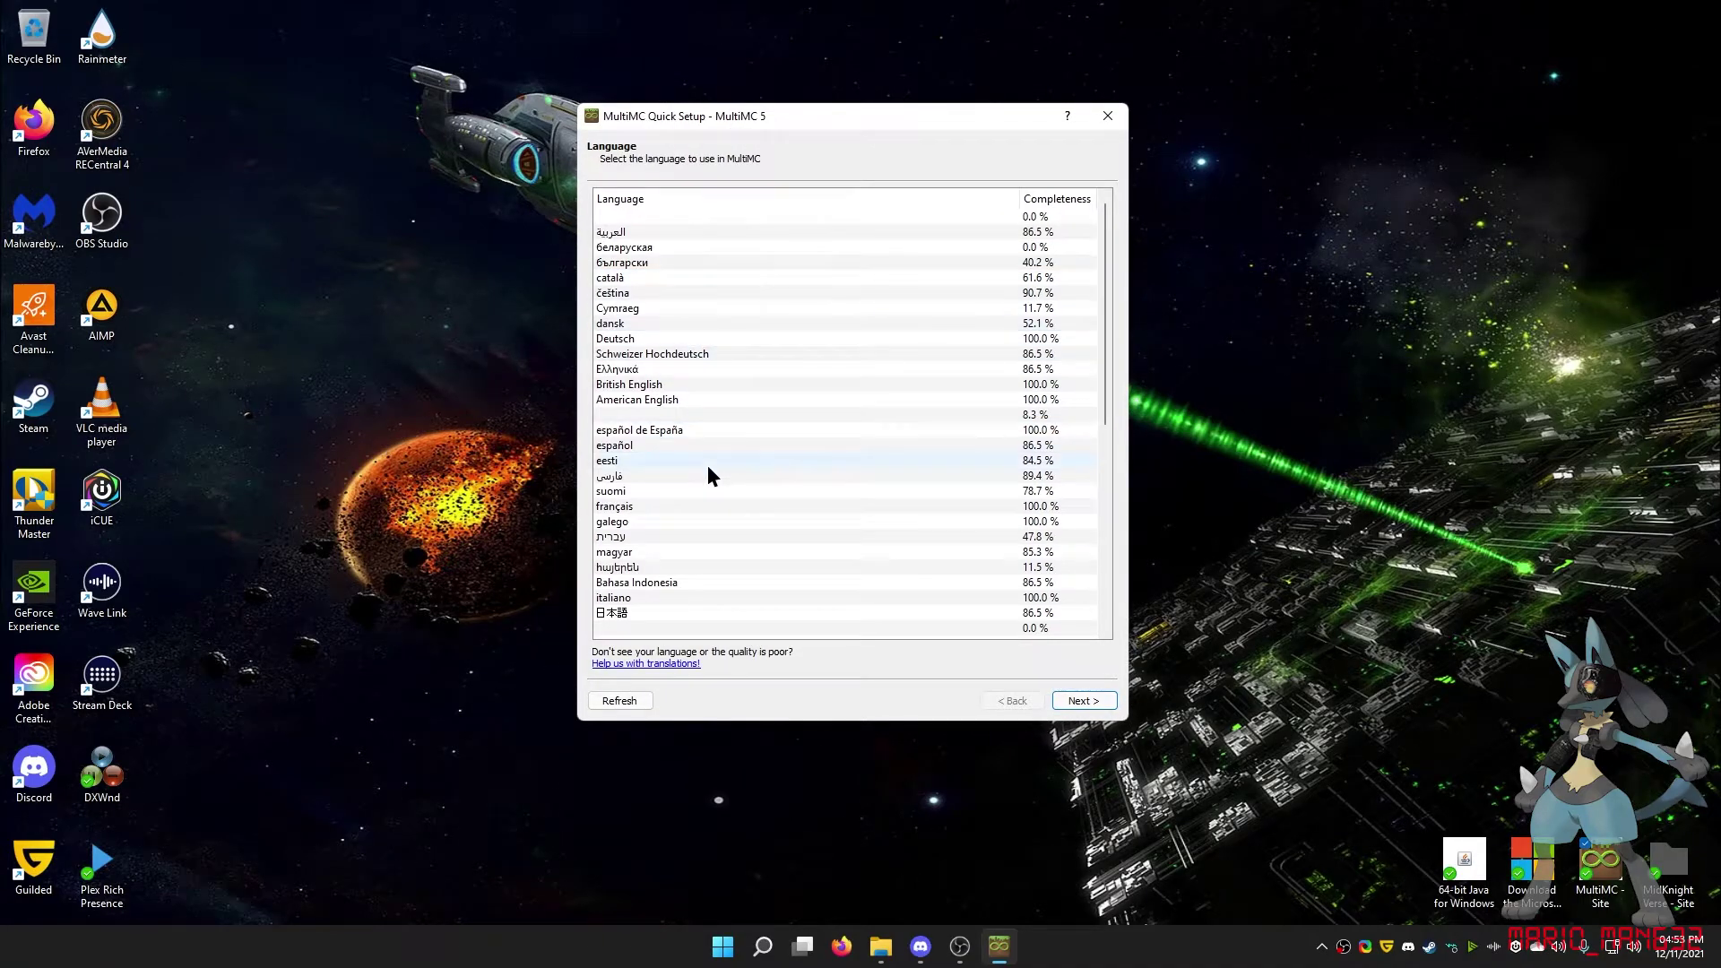
{"action": "scroll", "coordinate": [707, 475], "scroll_direction": "down", "scroll_amount": 8}
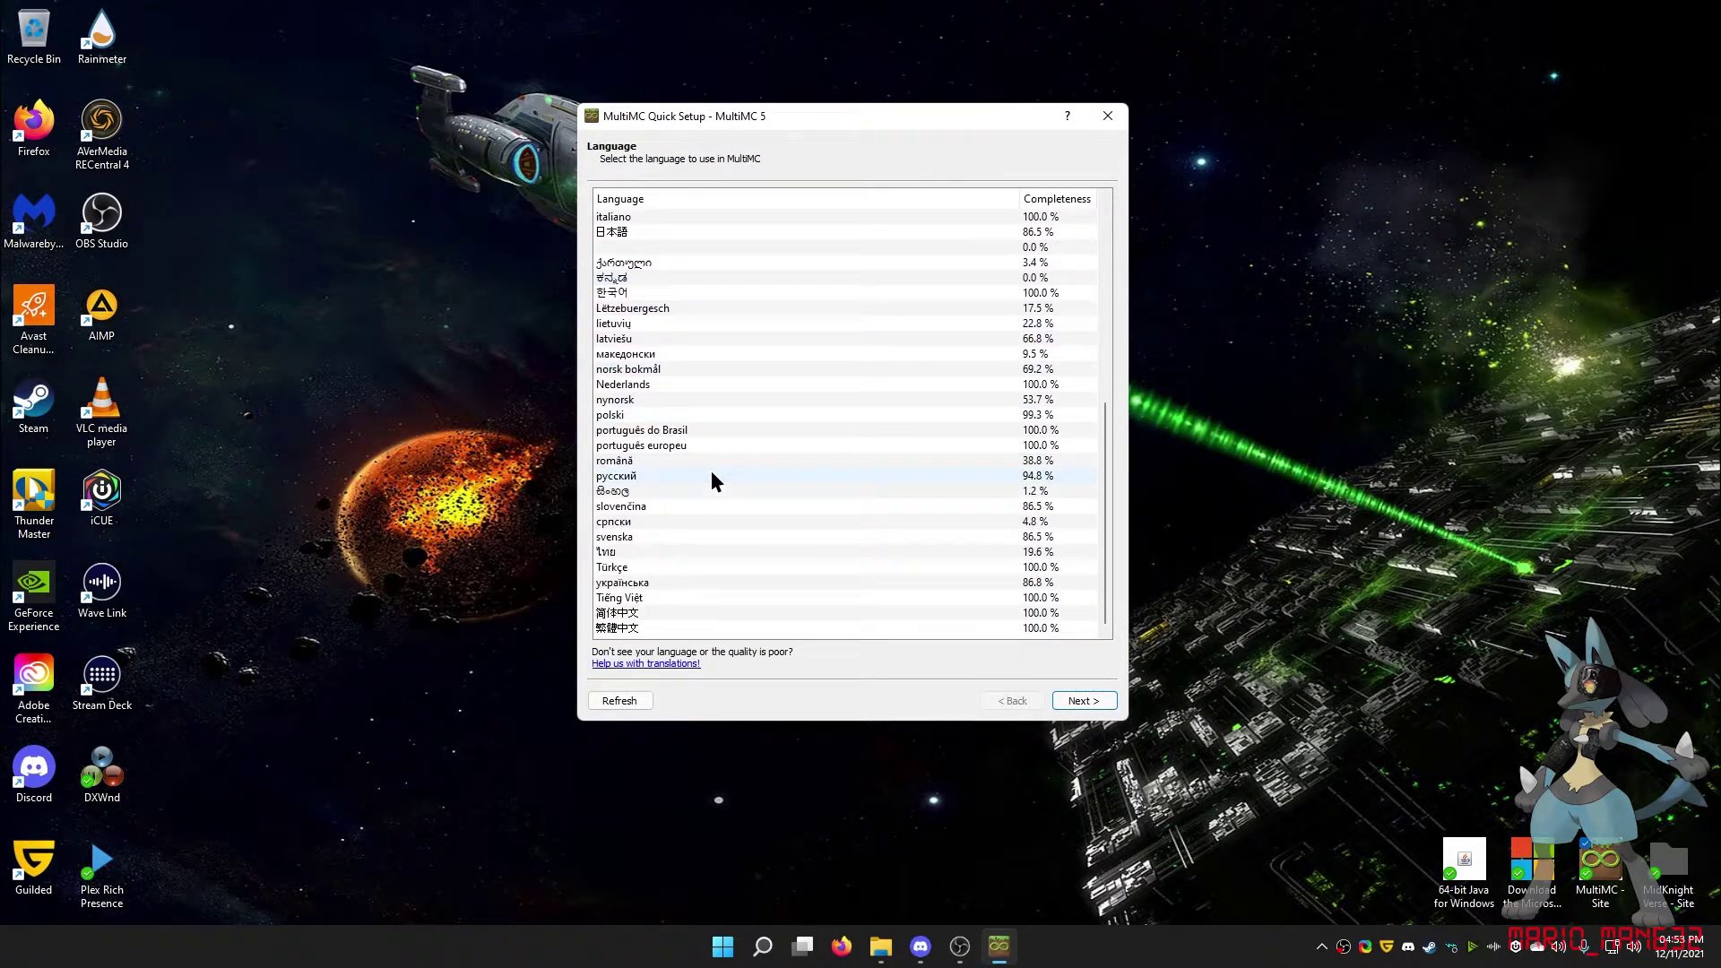
{"action": "scroll", "coordinate": [746, 462], "scroll_direction": "up", "scroll_amount": 7}
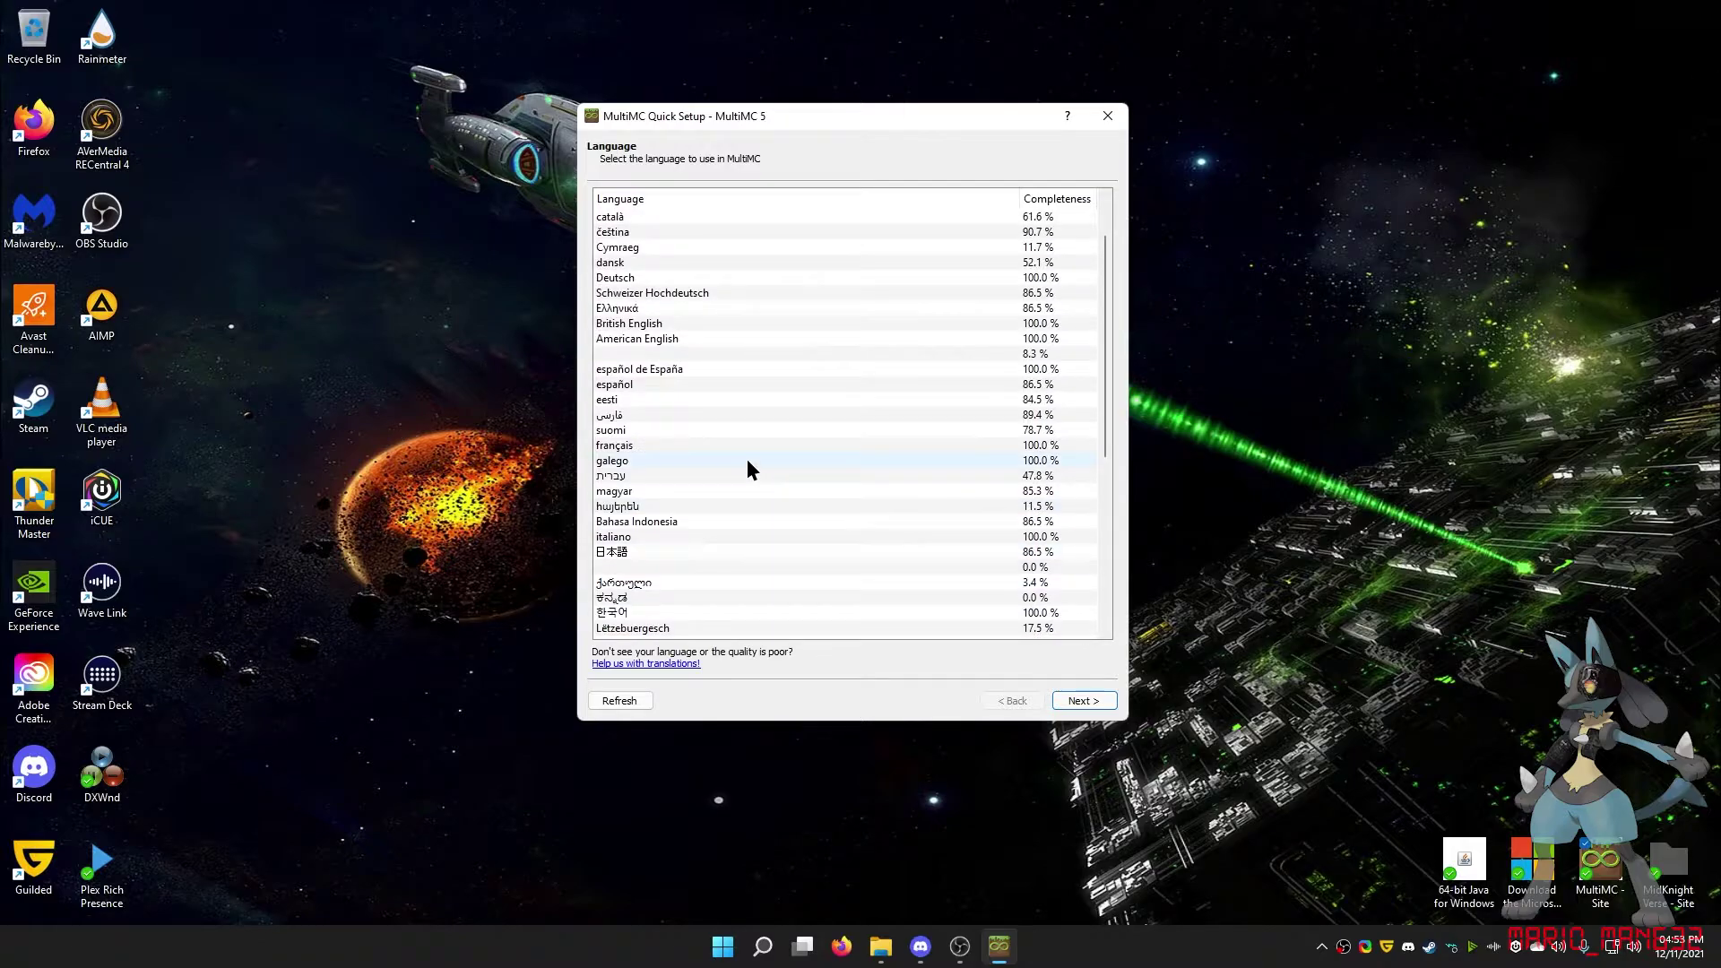
{"action": "scroll", "coordinate": [749, 461], "scroll_direction": "up", "scroll_amount": 2}
{"action": "scroll", "coordinate": [747, 475], "scroll_direction": "down", "scroll_amount": 9}
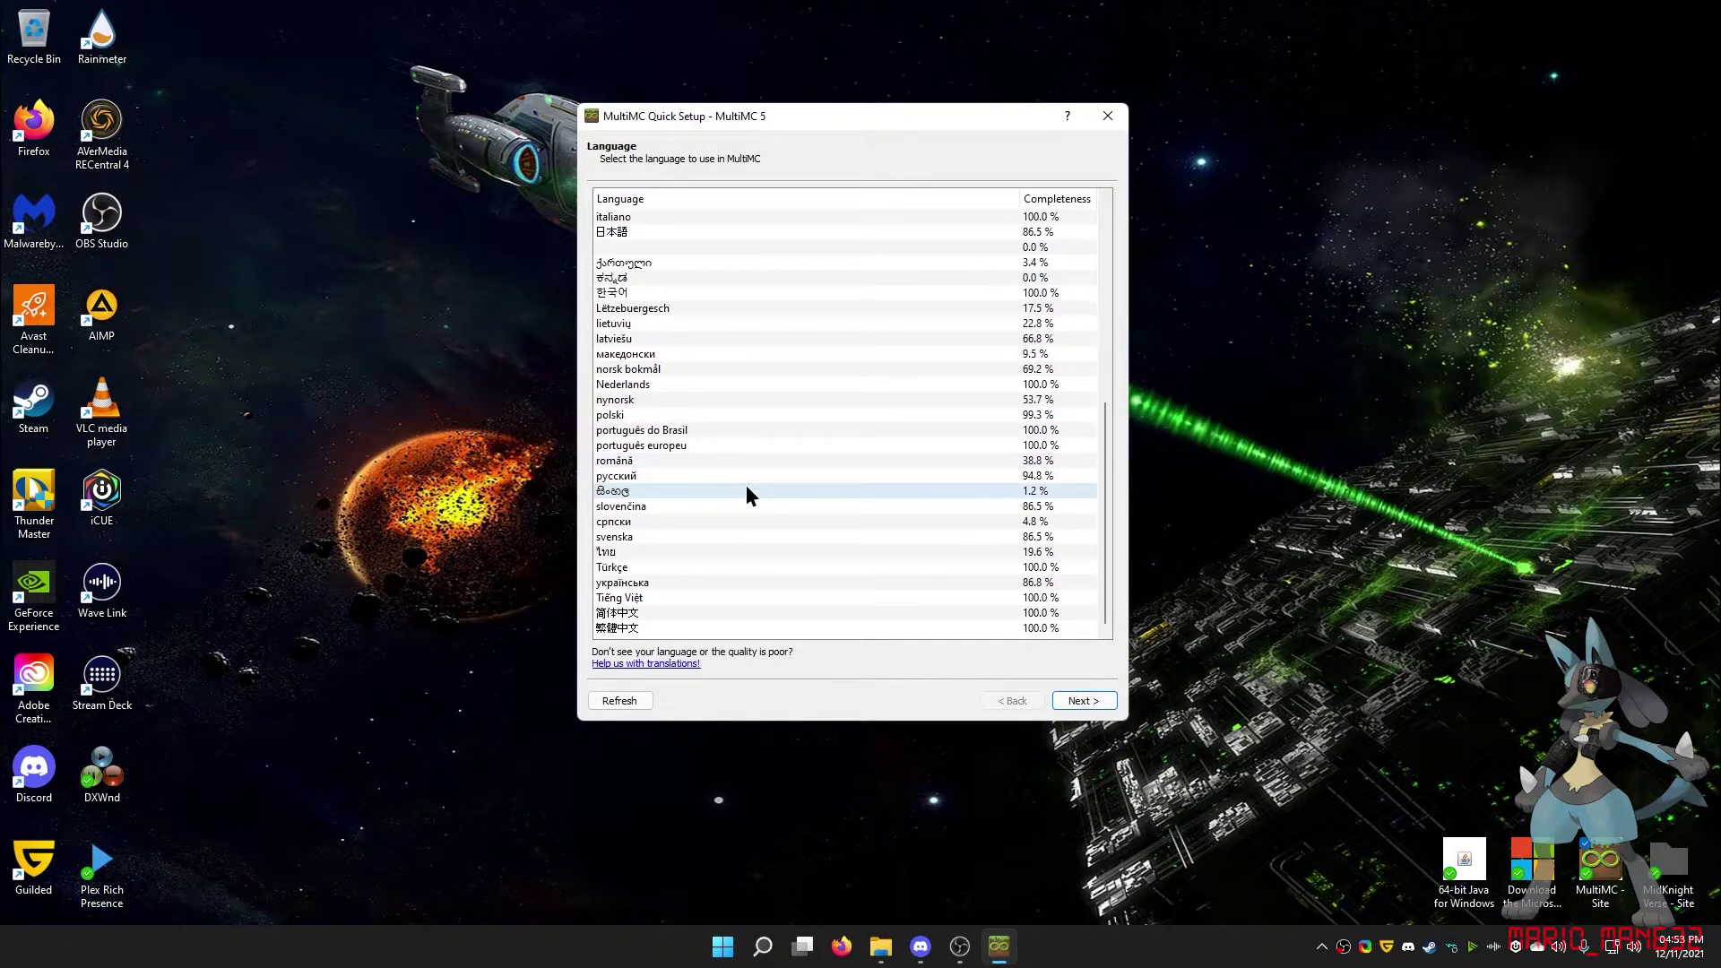
{"action": "left_click_drag", "start_coordinate": [1108, 550], "coordinate": [1100, 429]}
{"action": "left_click", "coordinate": [686, 242]}
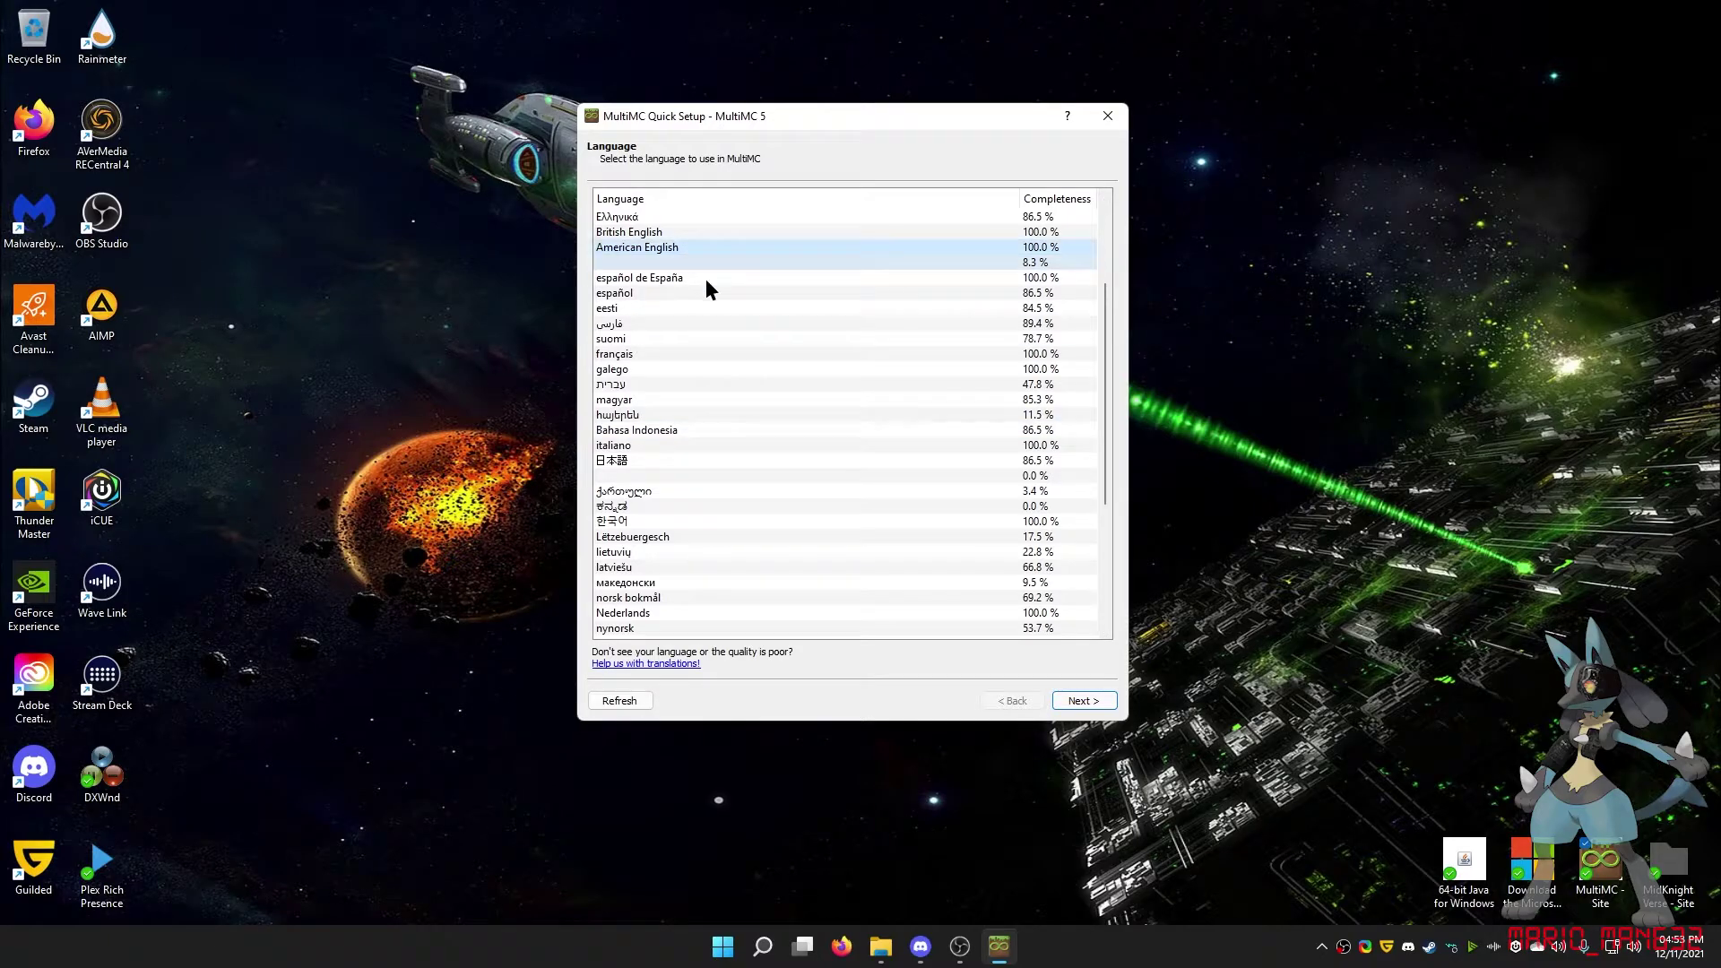
{"action": "scroll", "coordinate": [708, 296], "scroll_direction": "up", "scroll_amount": 4}
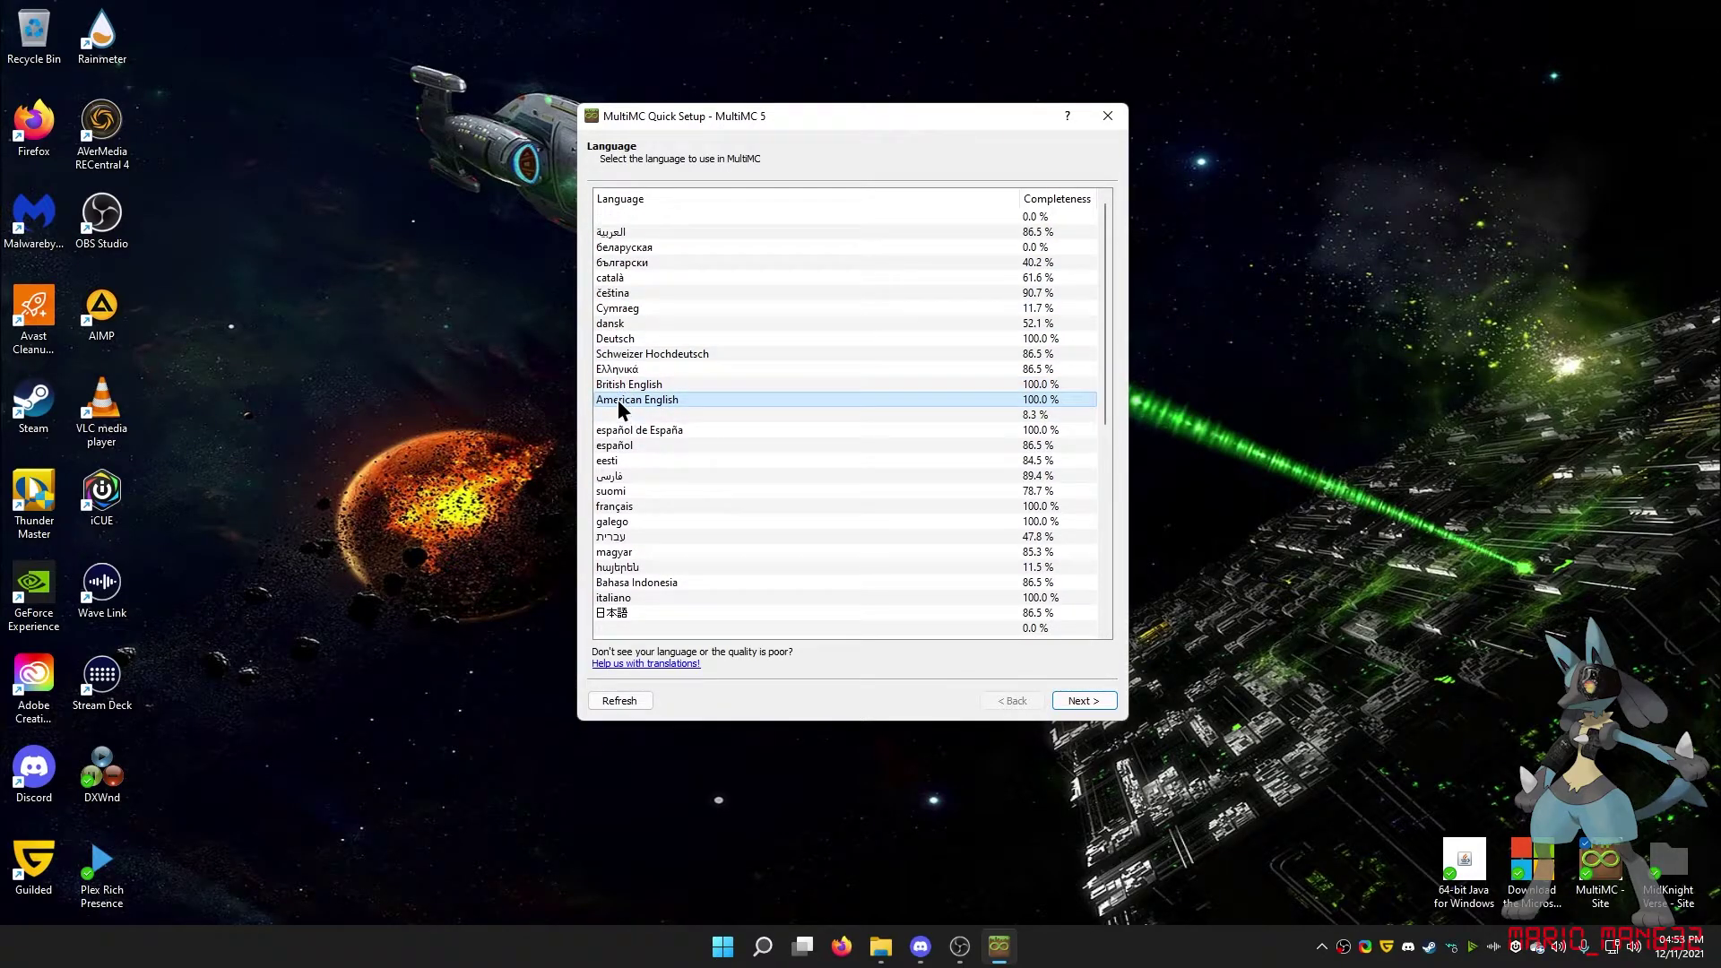
{"action": "left_click", "coordinate": [649, 387]}
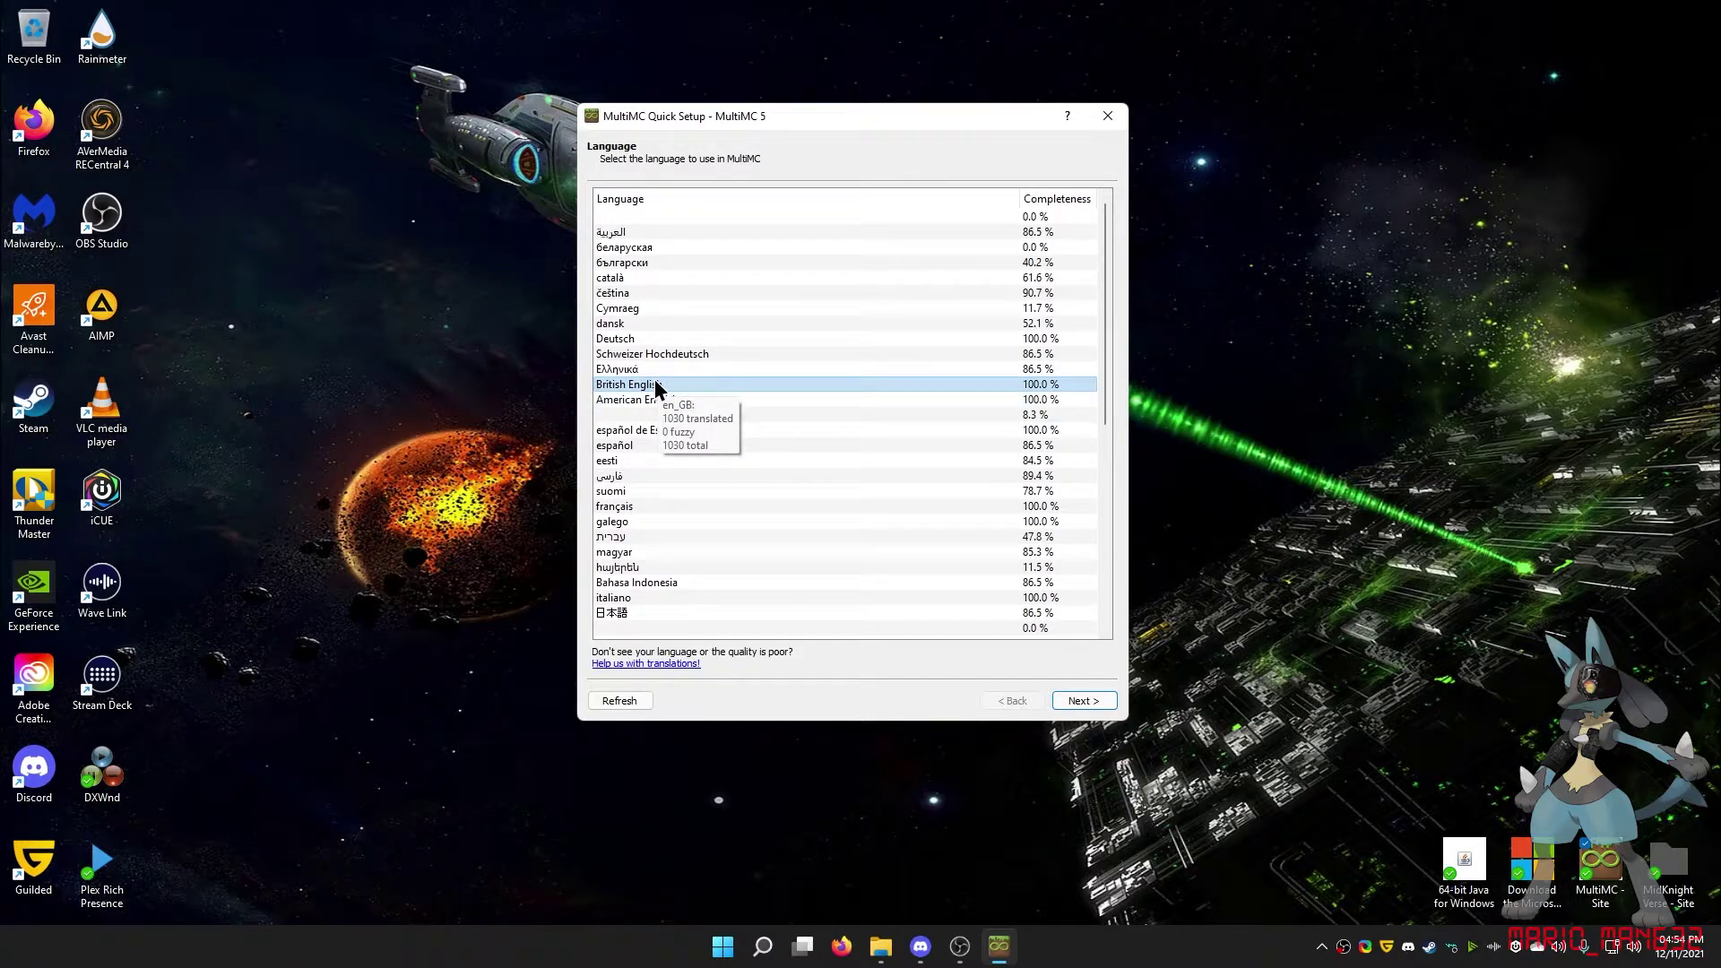
{"action": "left_click", "coordinate": [1082, 703]}
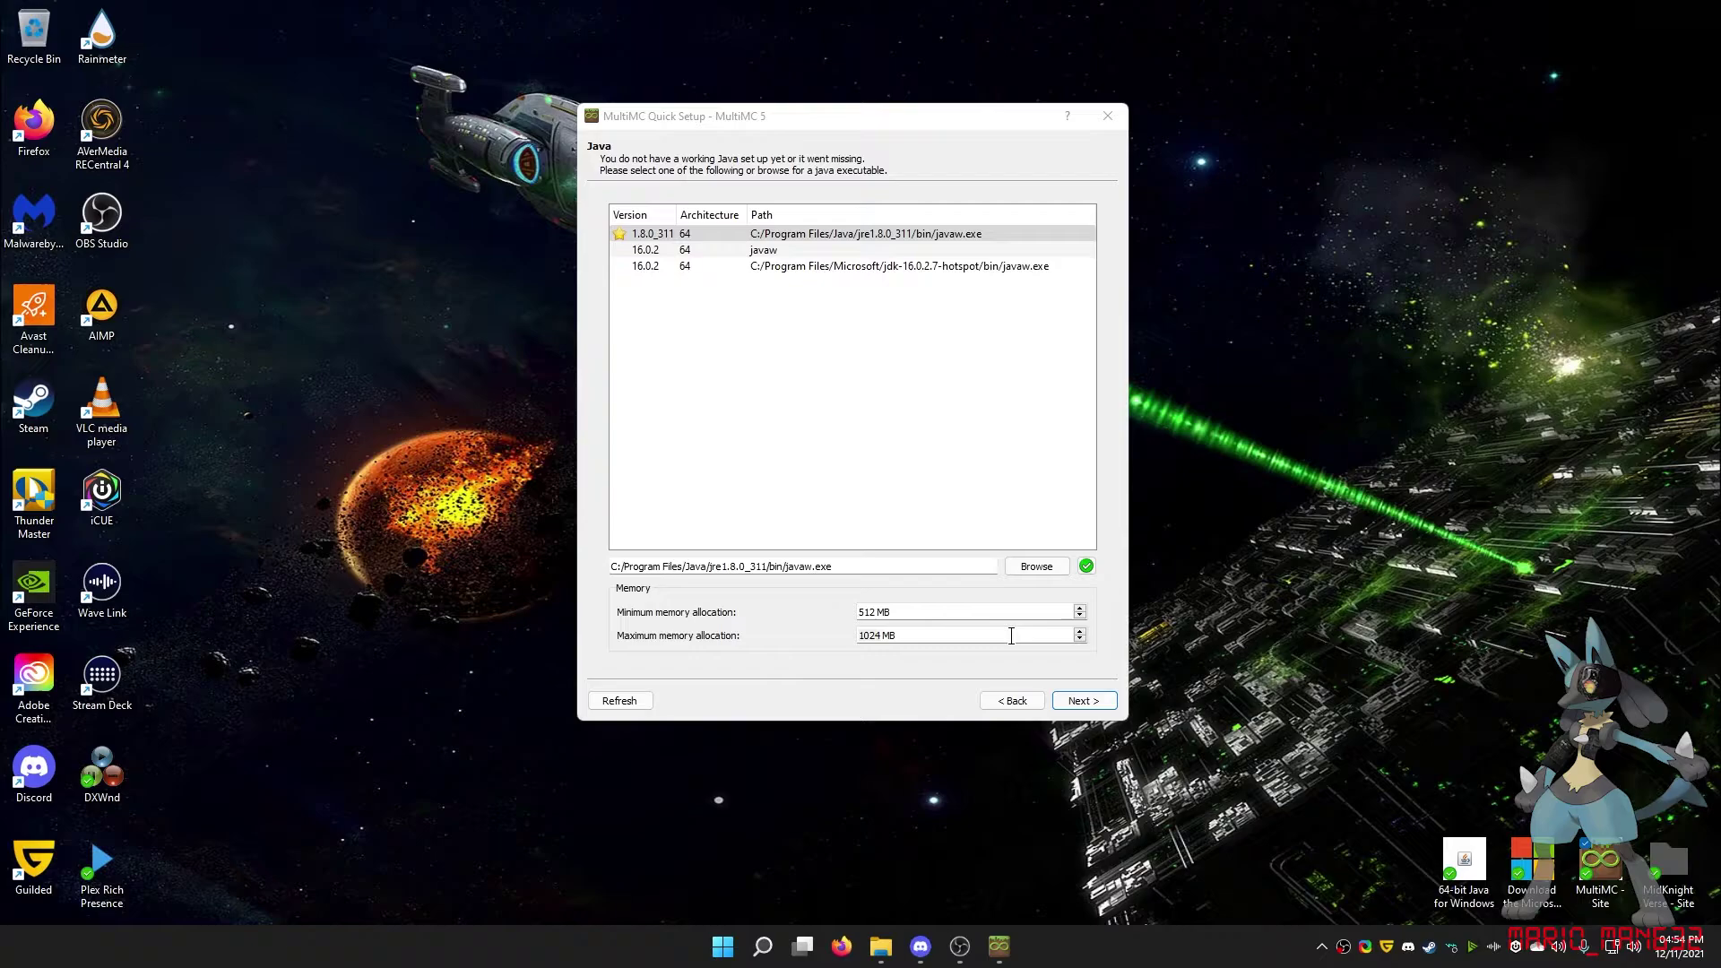
- Select the 64-bit Java 1.8.0_311 installation as the runtime for MultiMC
{"action": "left_click", "coordinate": [647, 242]}
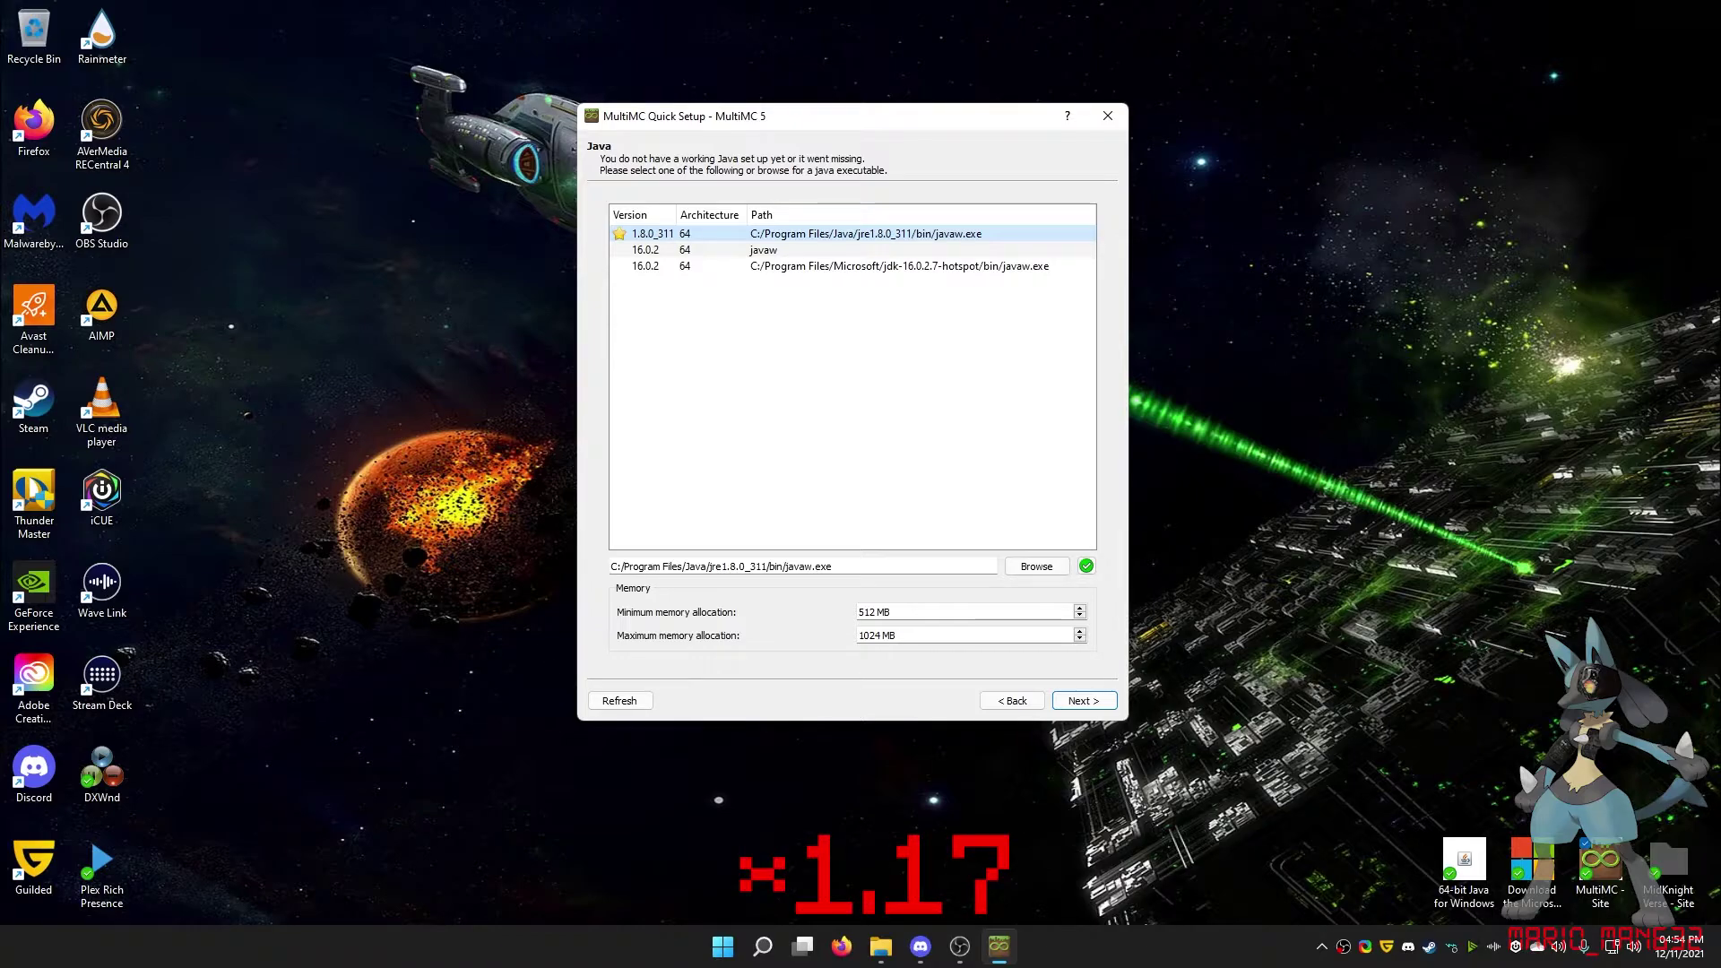
{"action": "key", "text": "super"}
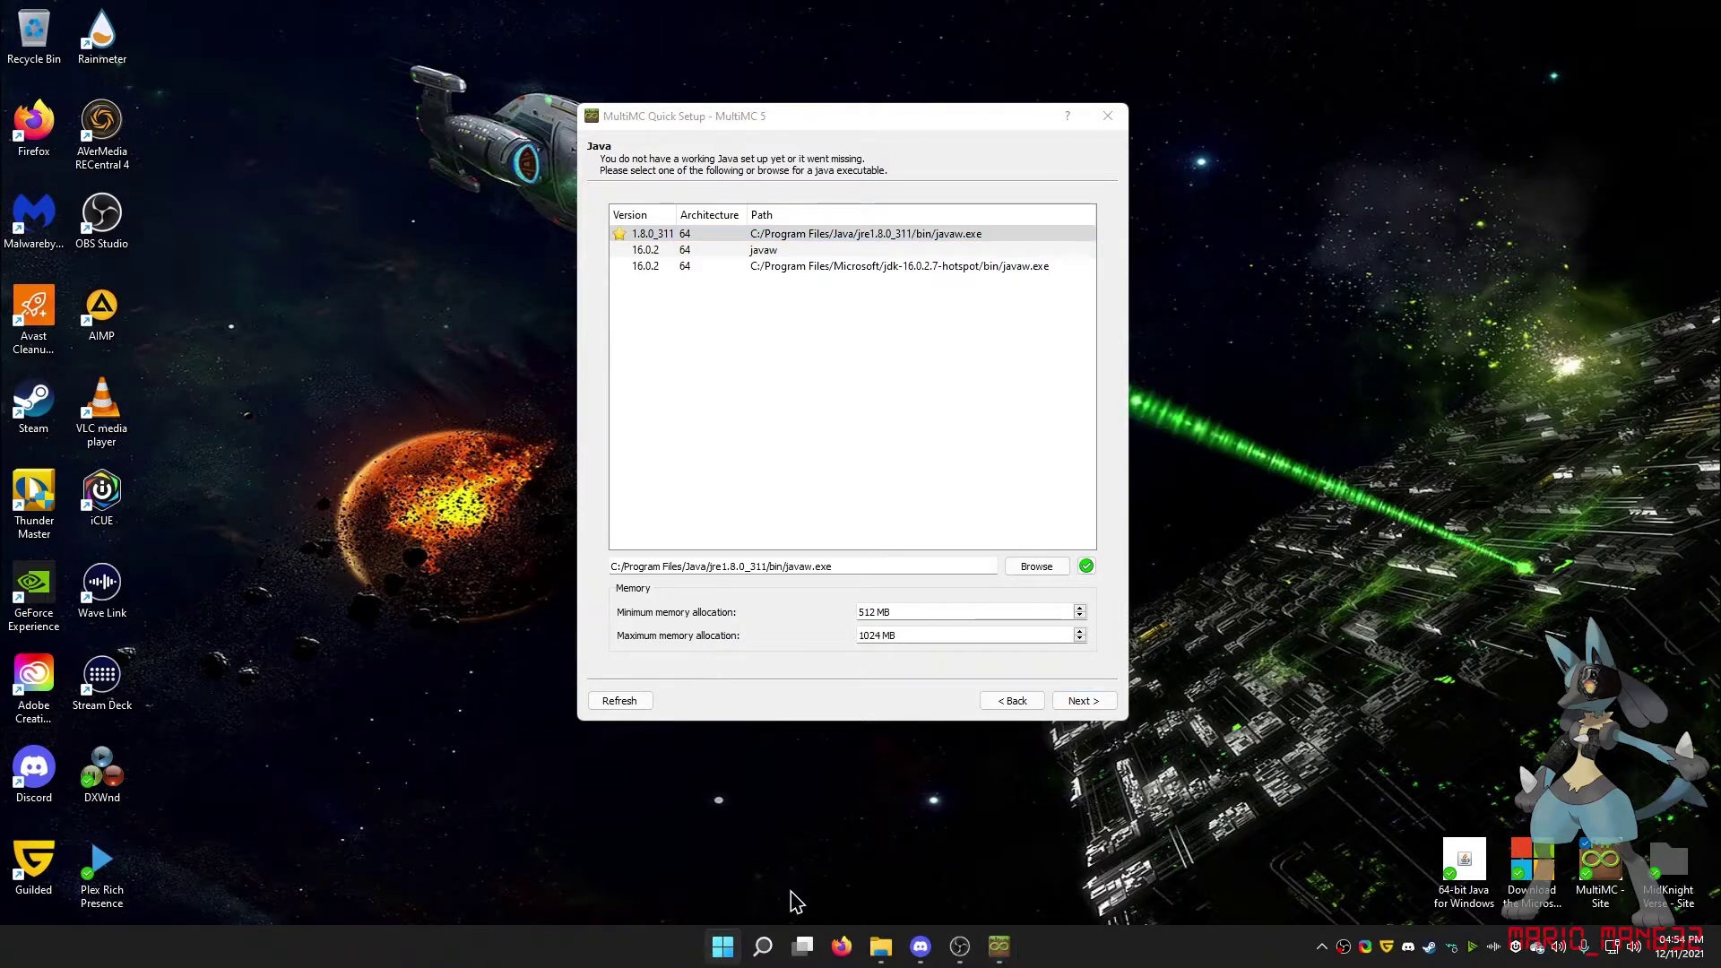
{"action": "left_click", "coordinate": [847, 683]}
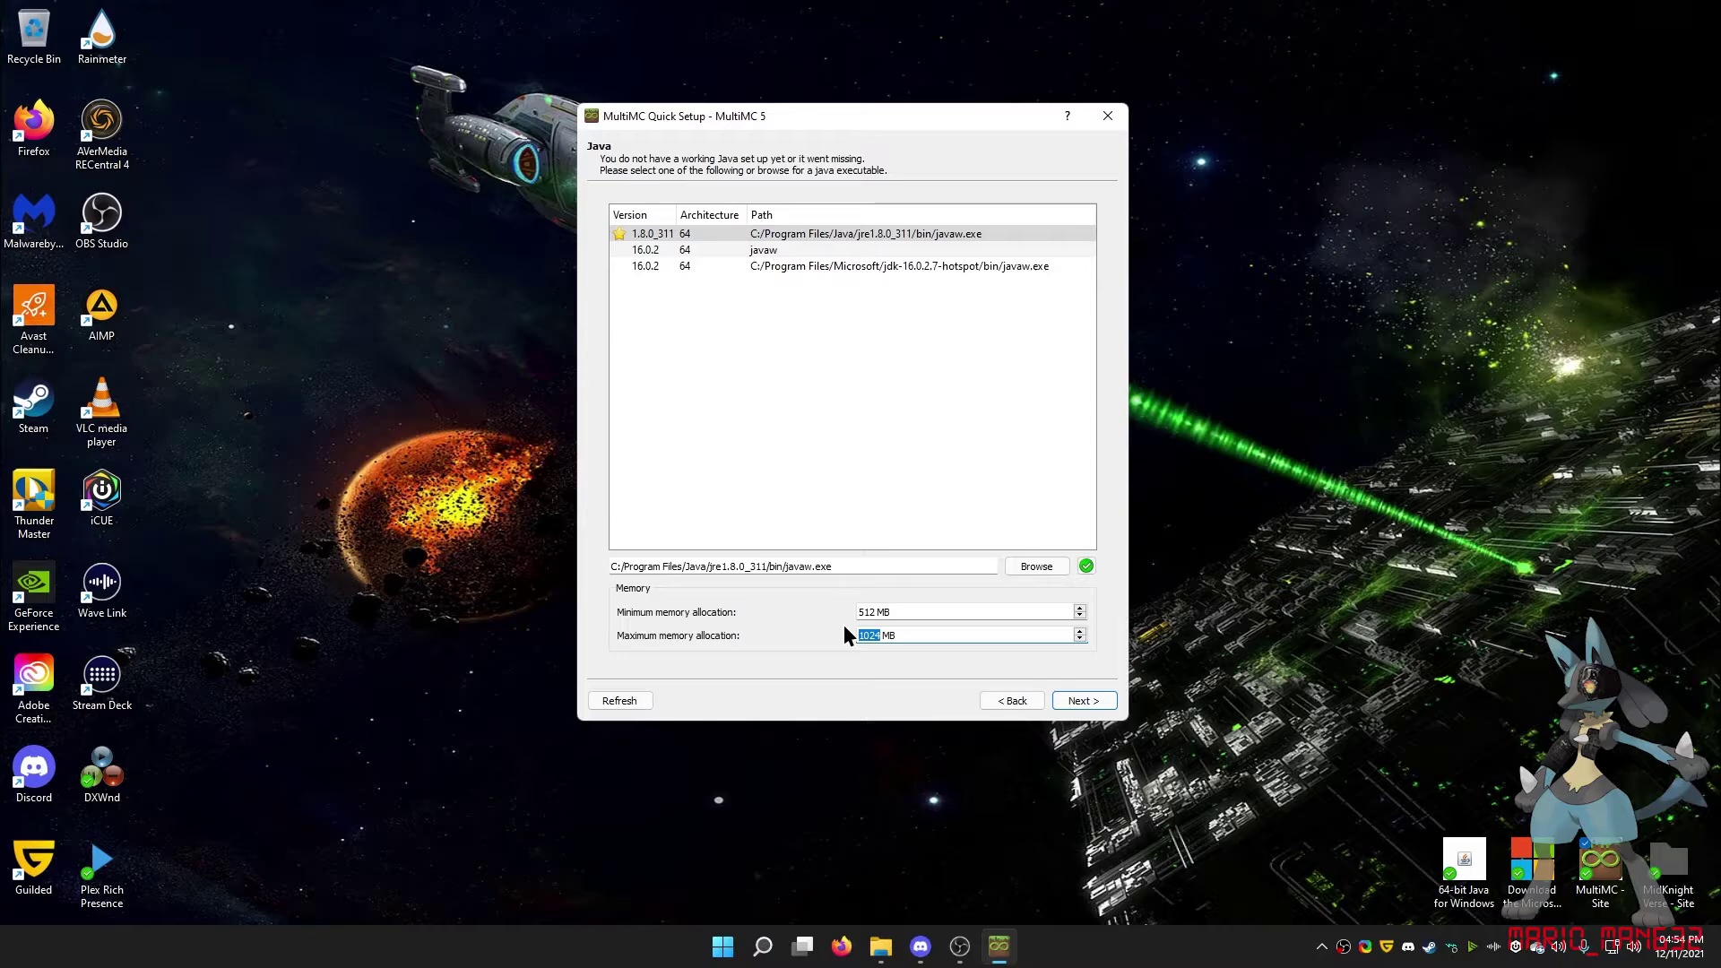
- Open Calculator and multiply 1024 by 8 to work out the maximum memory allocation
{"action": "left_click", "coordinate": [761, 948]}
{"action": "type", "text": "calculator"}
{"action": "key", "text": "Return"}
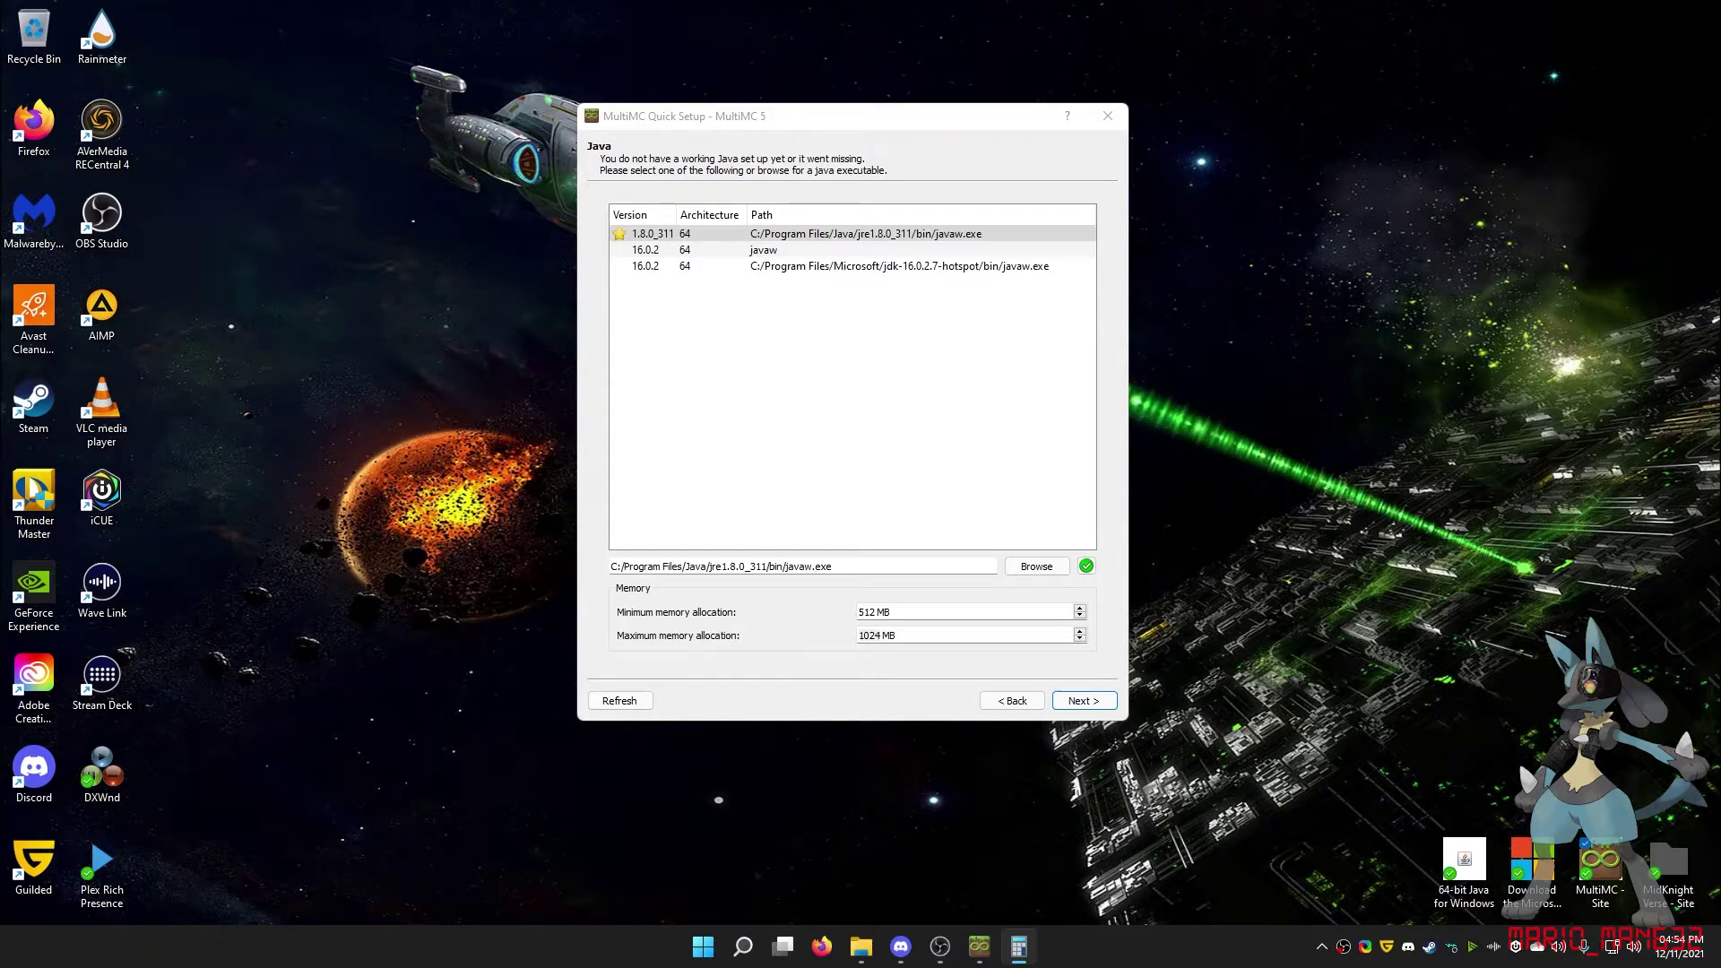
{"action": "type", "text": "1024"}
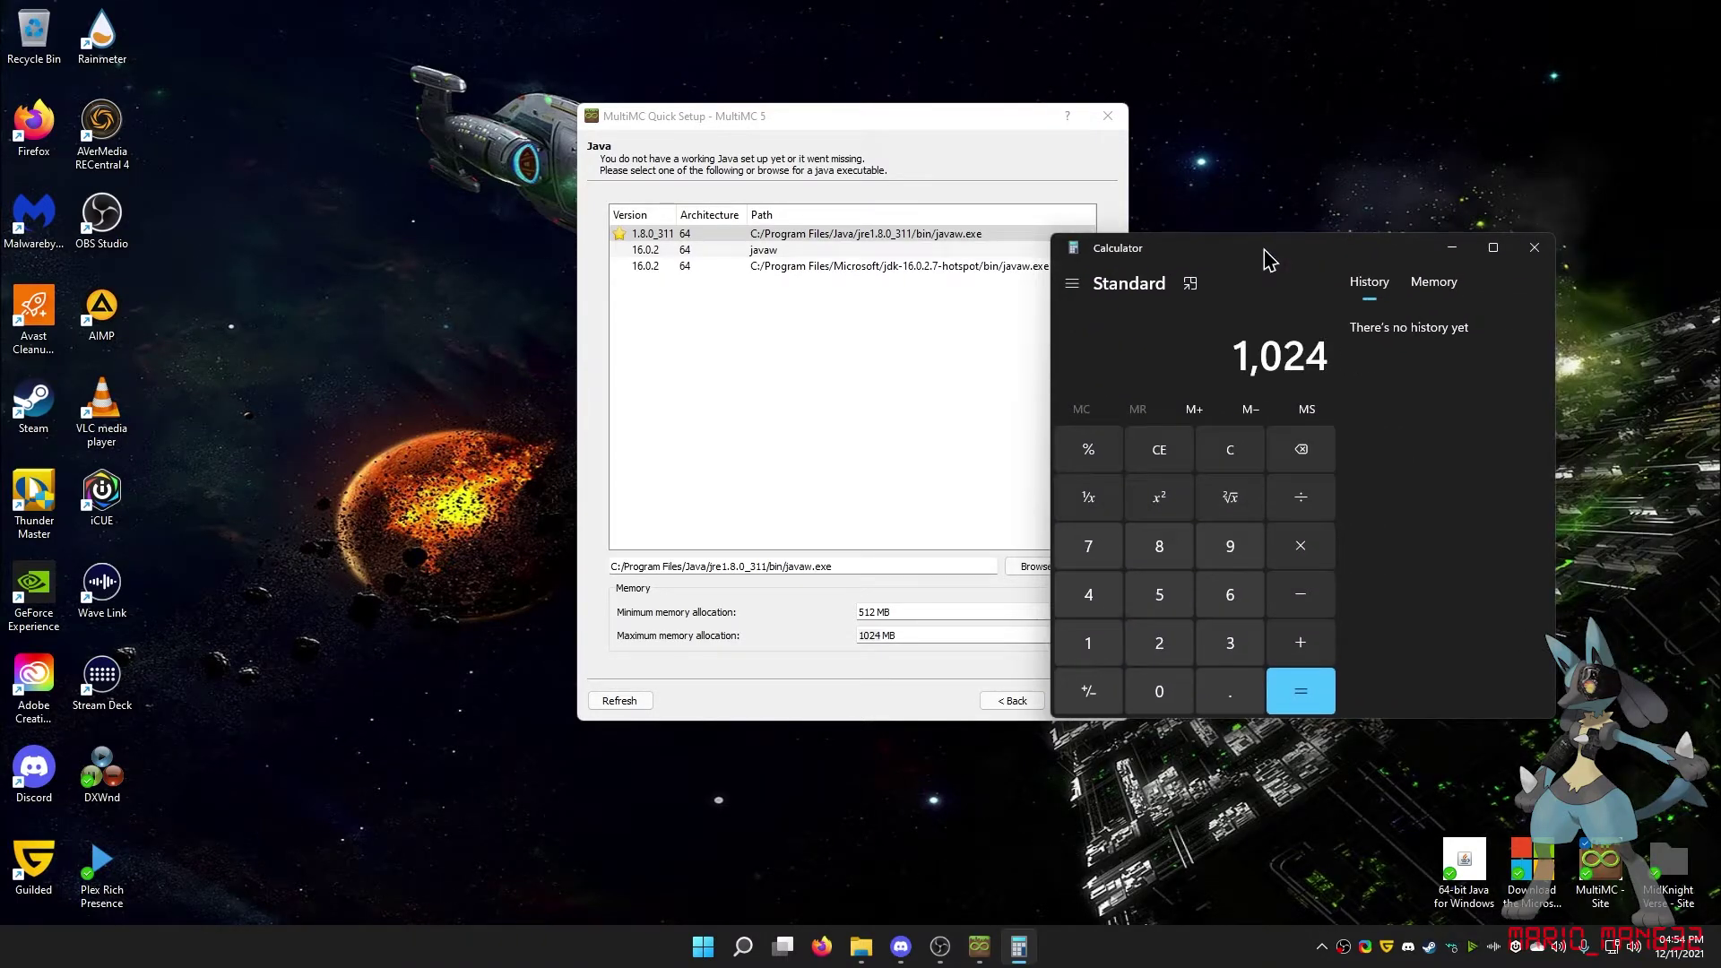
{"action": "type", "text": "*8"}
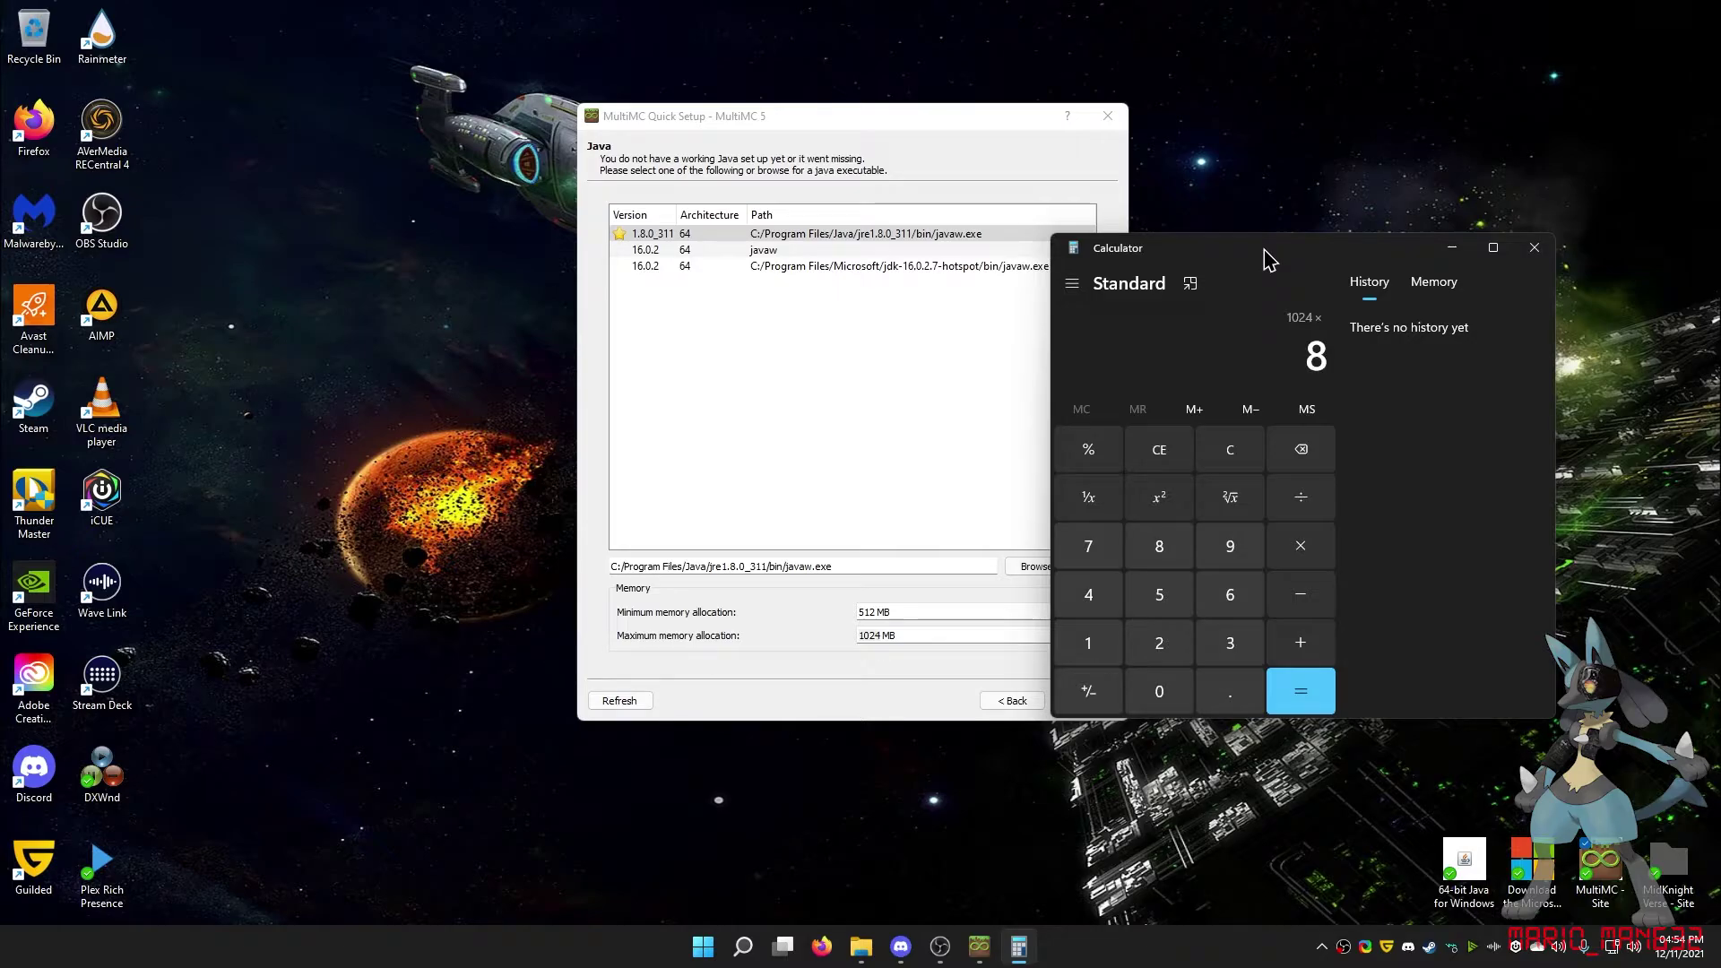
{"action": "key", "text": "Return"}
{"action": "double_click", "coordinate": [1302, 347]}
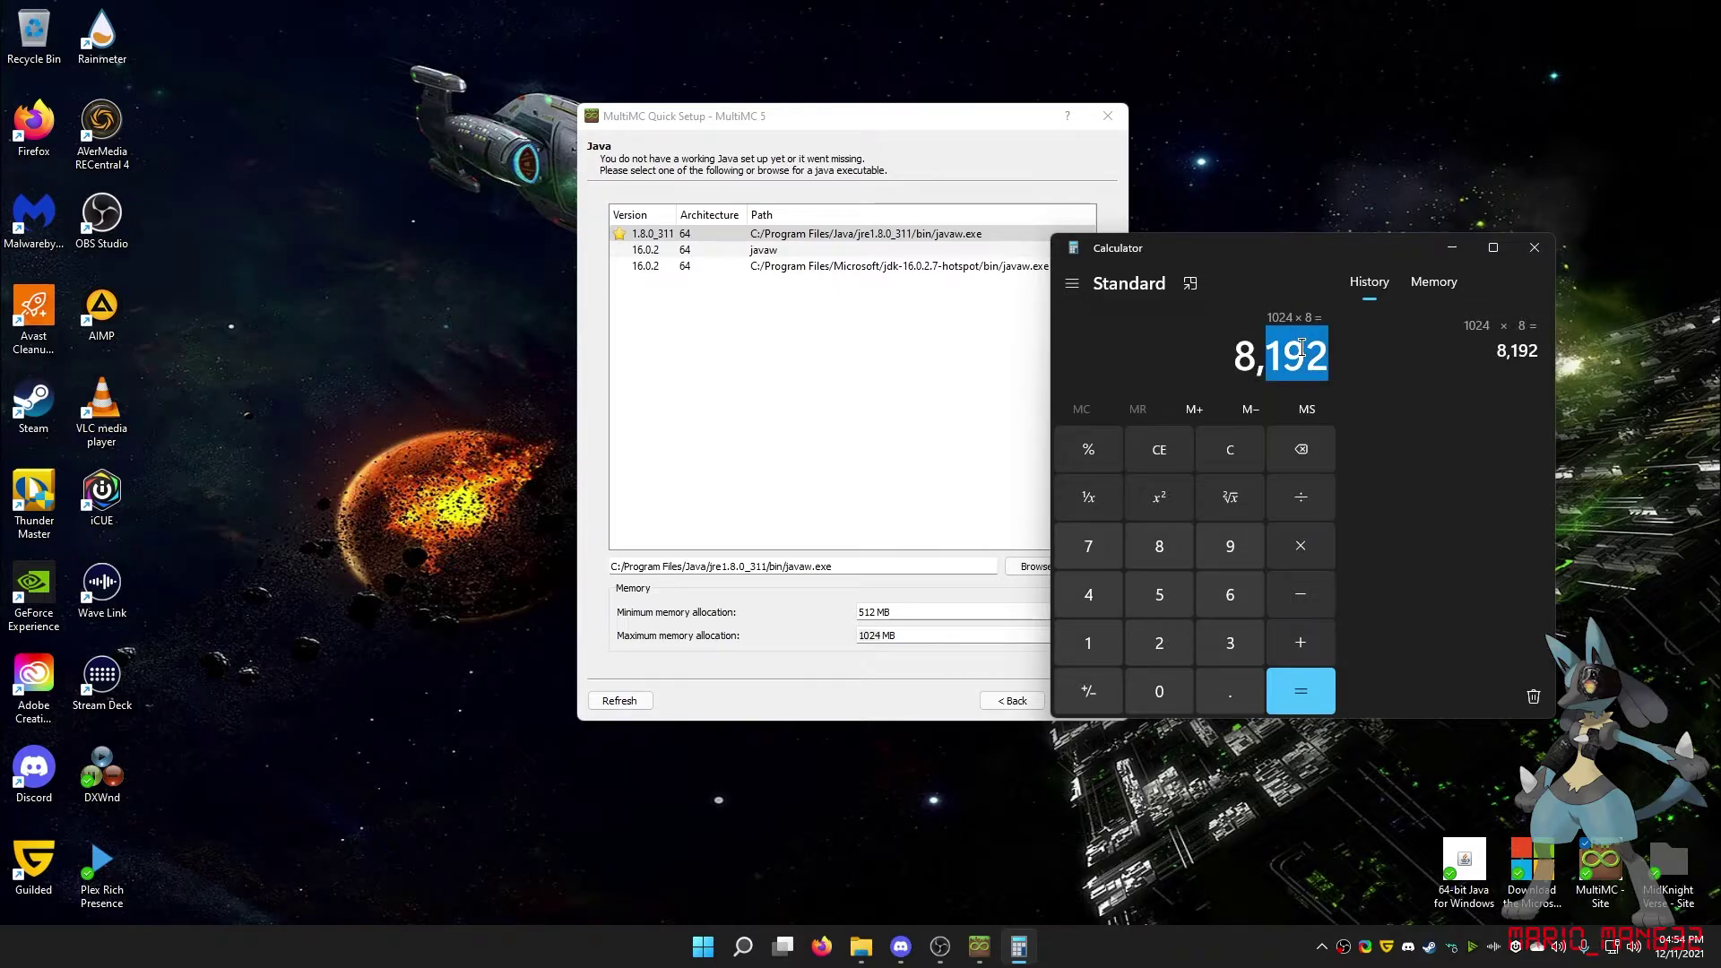
- Set the maximum memory allocation to 8192 MB on the Java setup page
{"action": "left_click_drag", "start_coordinate": [1244, 351], "coordinate": [1320, 353]}
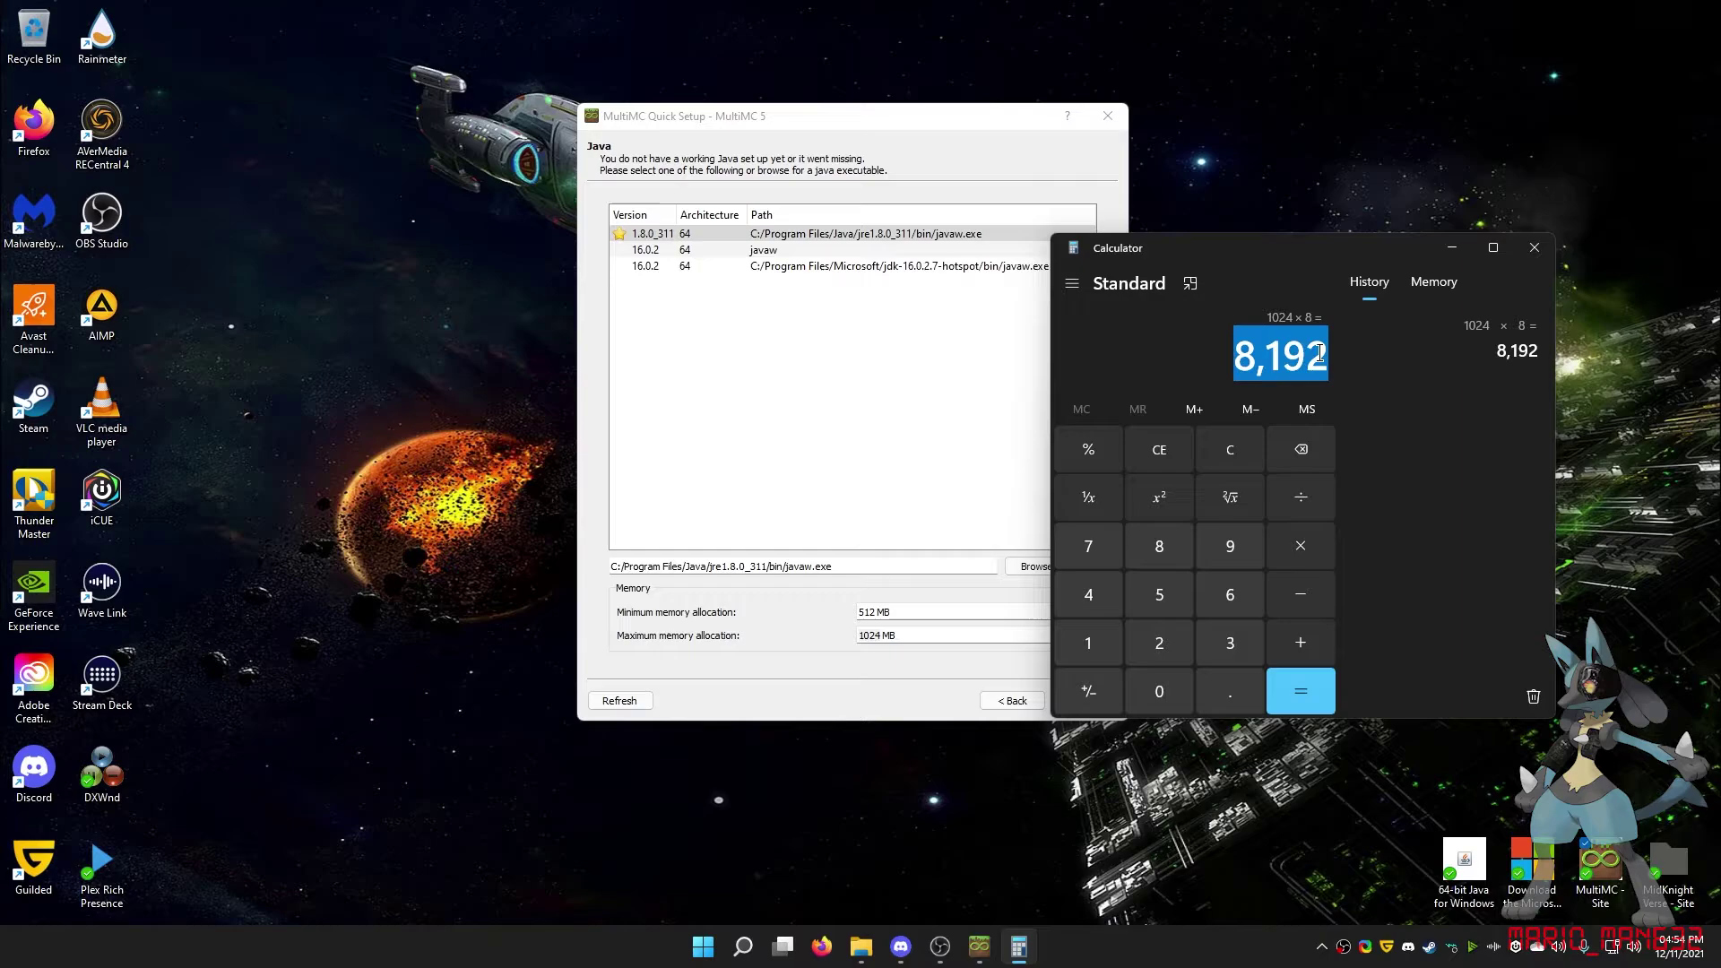
{"action": "left_click", "coordinate": [880, 634]}
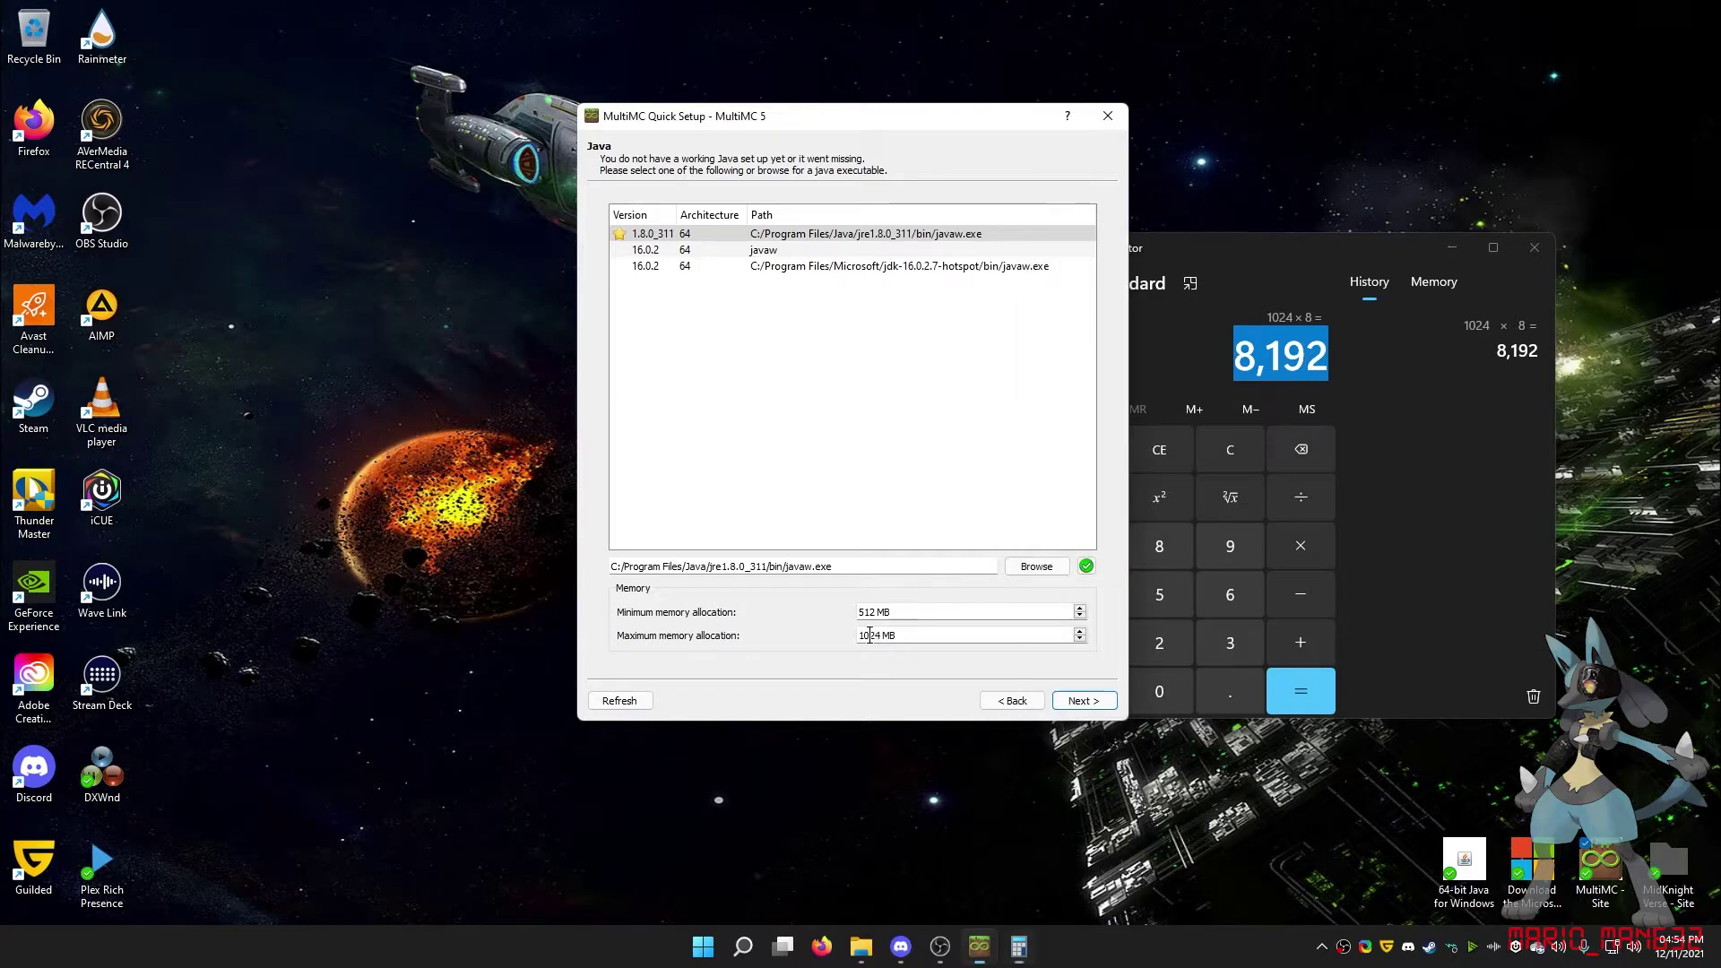
{"action": "left_click_drag", "start_coordinate": [881, 634], "coordinate": [867, 635]}
{"action": "left_click", "coordinate": [764, 319]}
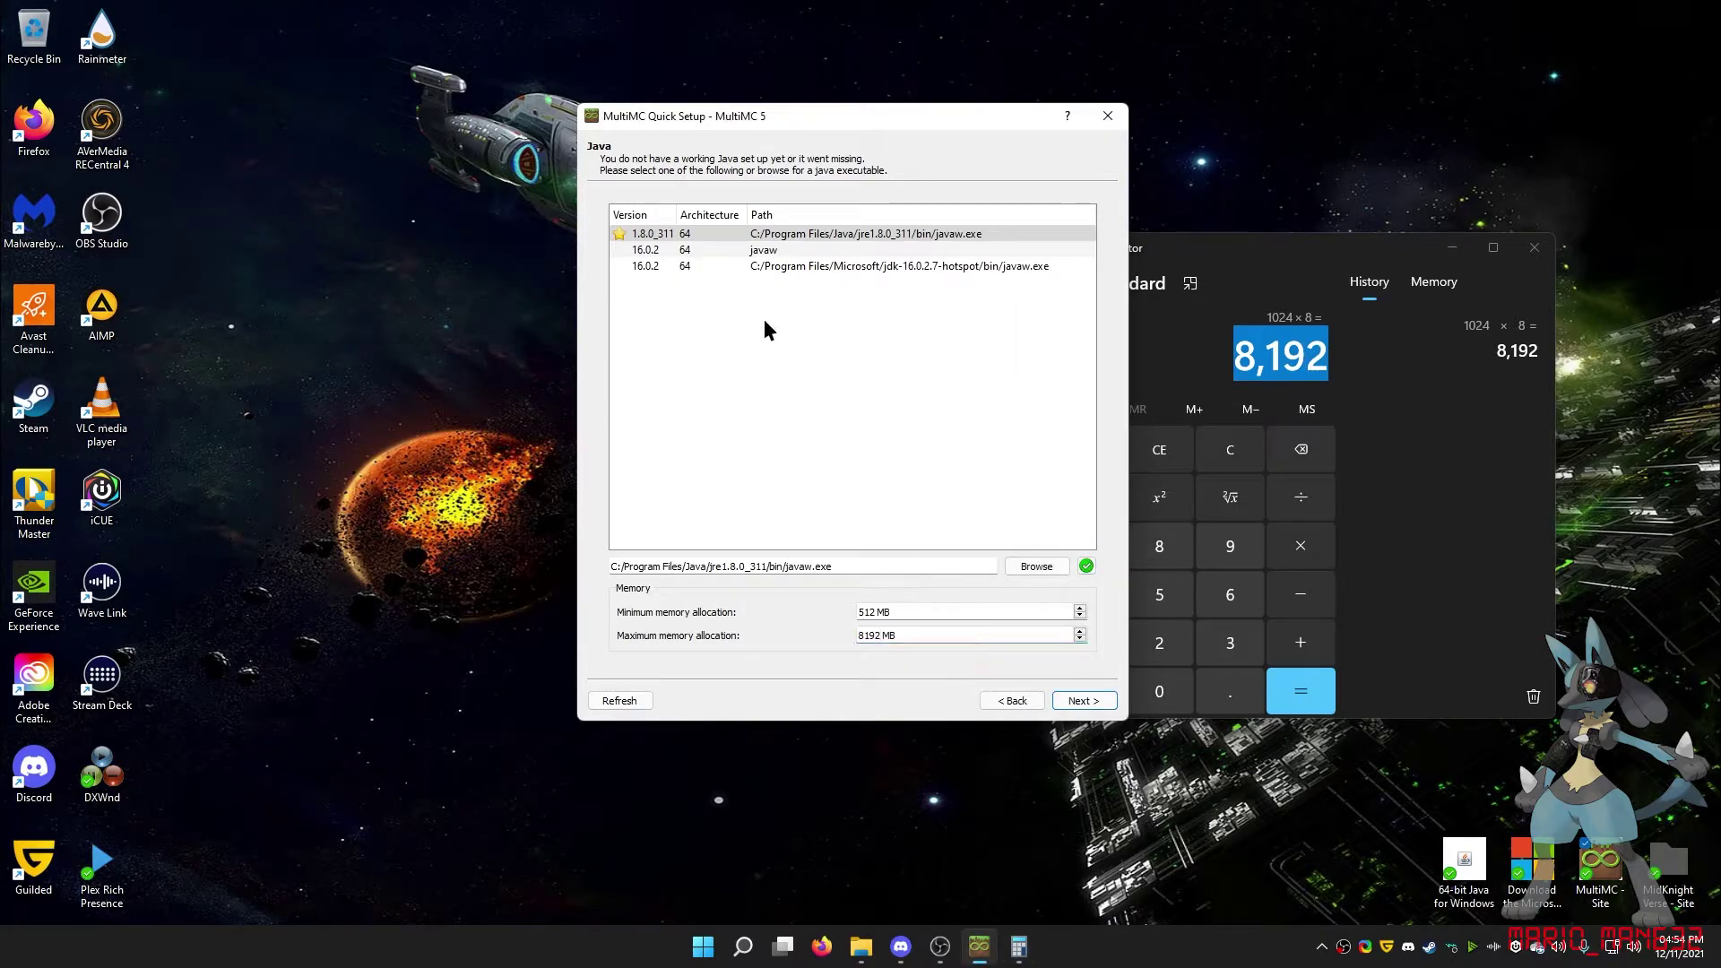
- Continue to the analytics page, disable analytics and finish the quick setup
{"action": "left_click", "coordinate": [1085, 702]}
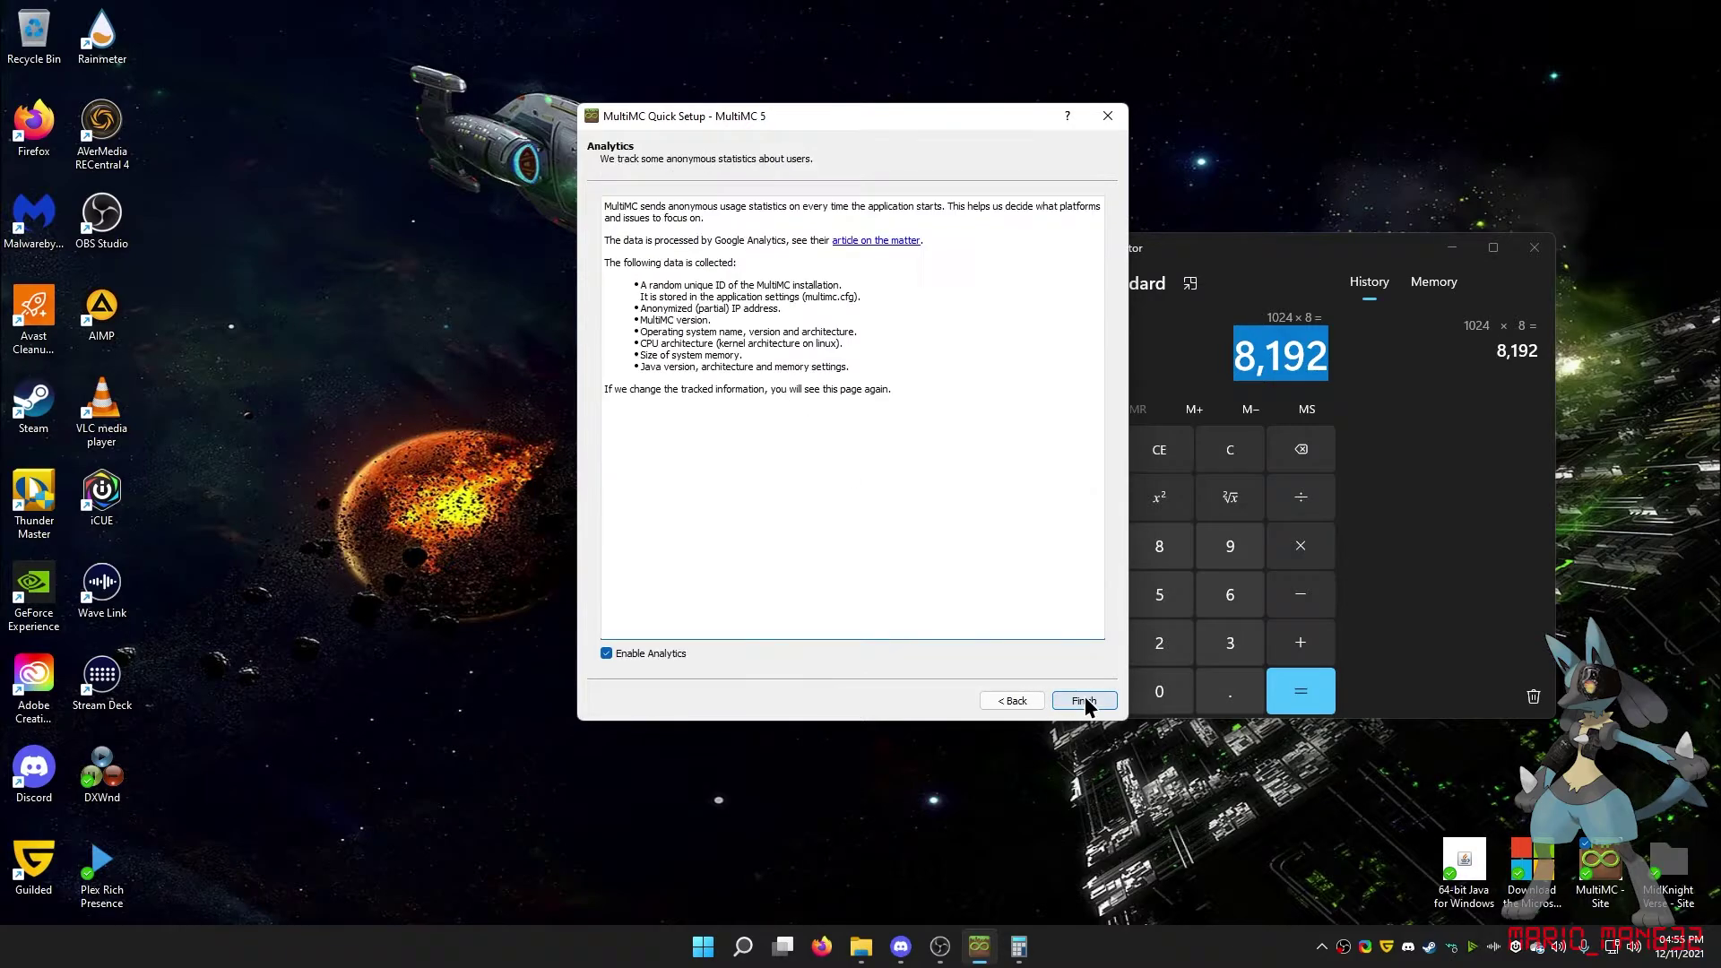
{"action": "left_click", "coordinate": [636, 659]}
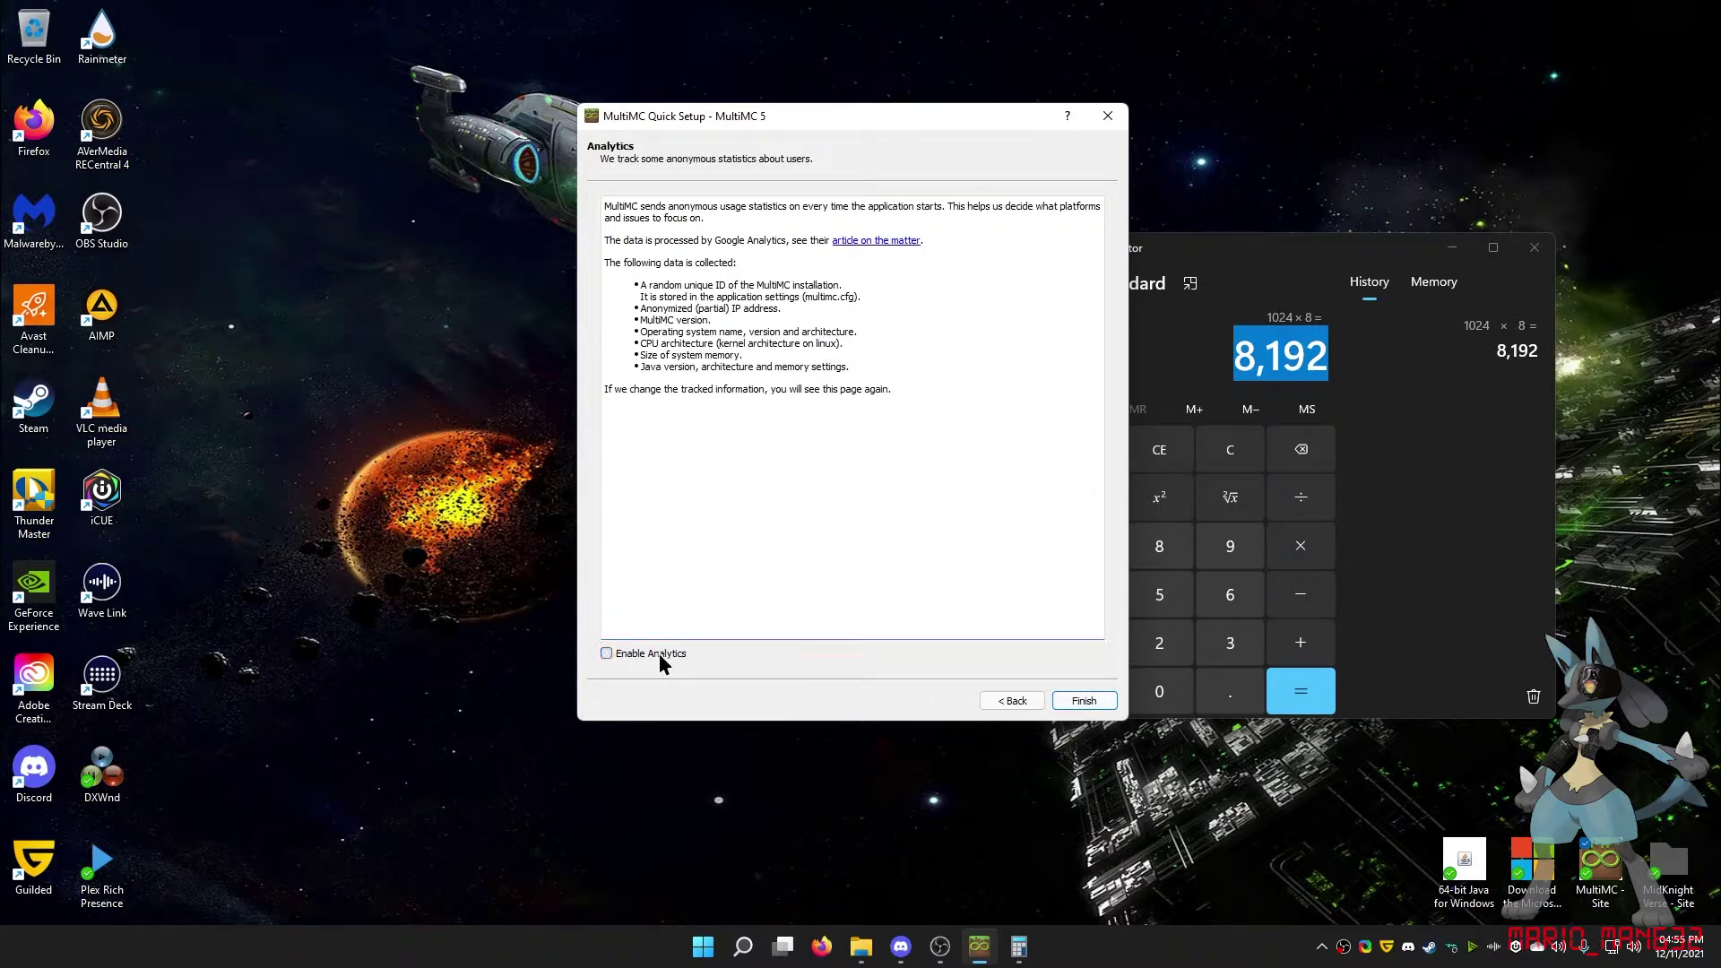
{"action": "left_click", "coordinate": [1084, 700]}
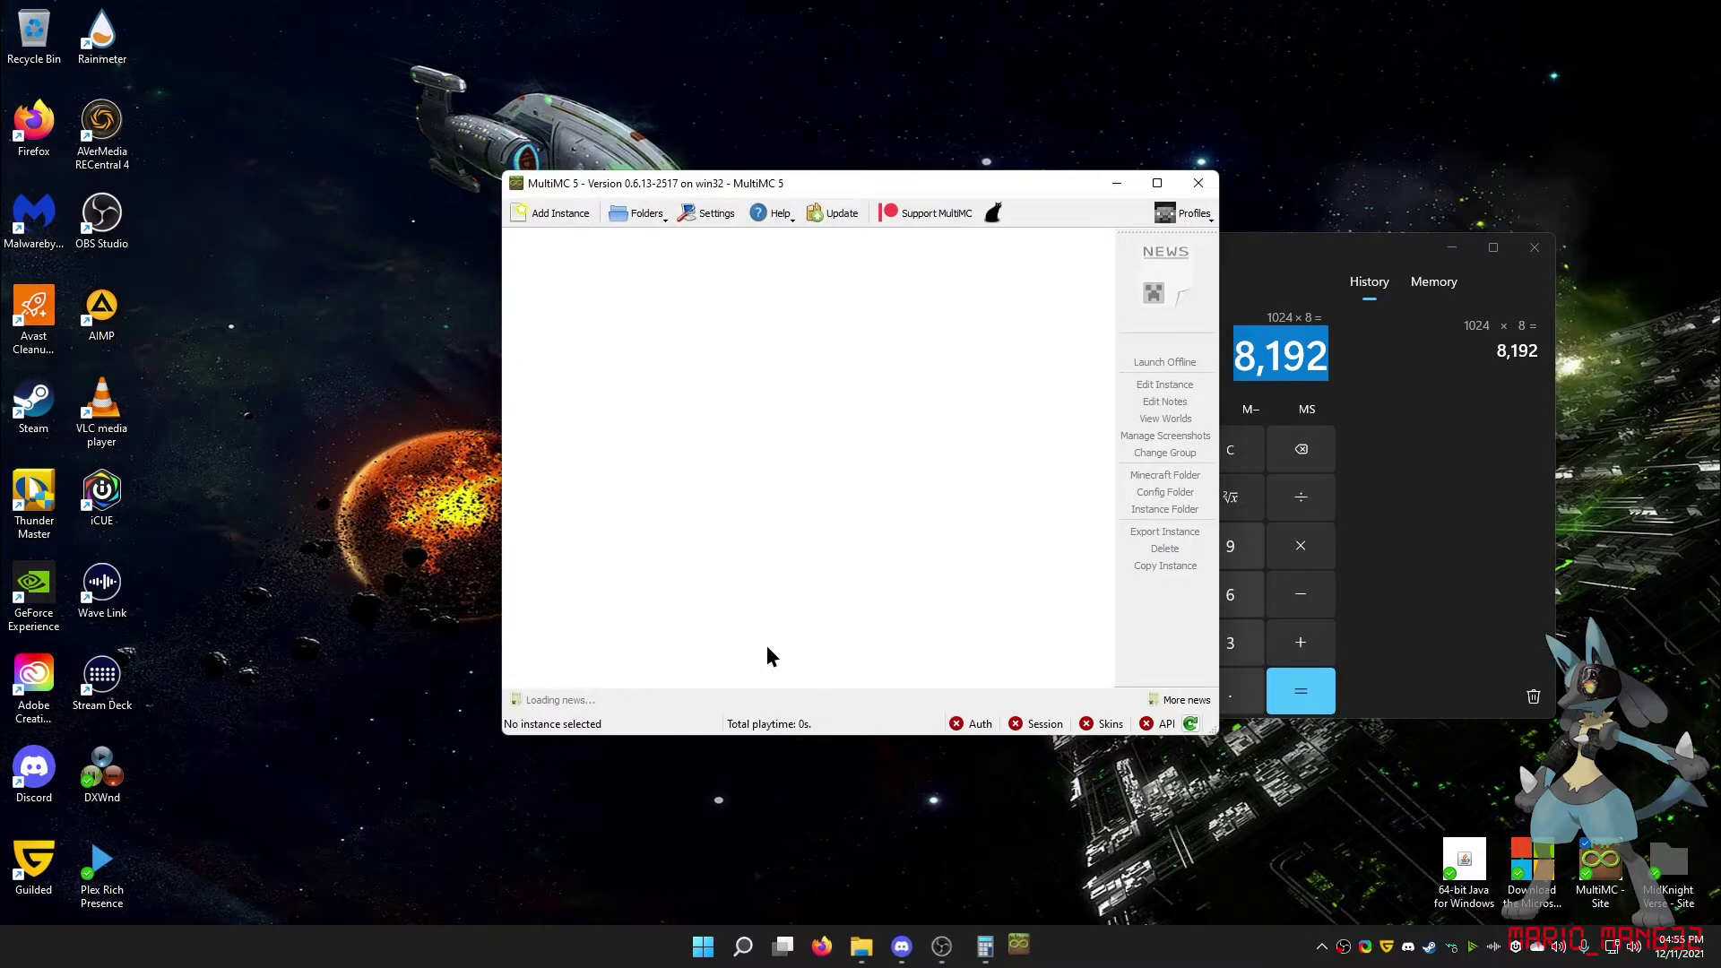
- Move the MultiMC window away from Calculator and close Calculator
{"action": "left_click_drag", "start_coordinate": [991, 186], "coordinate": [737, 219]}
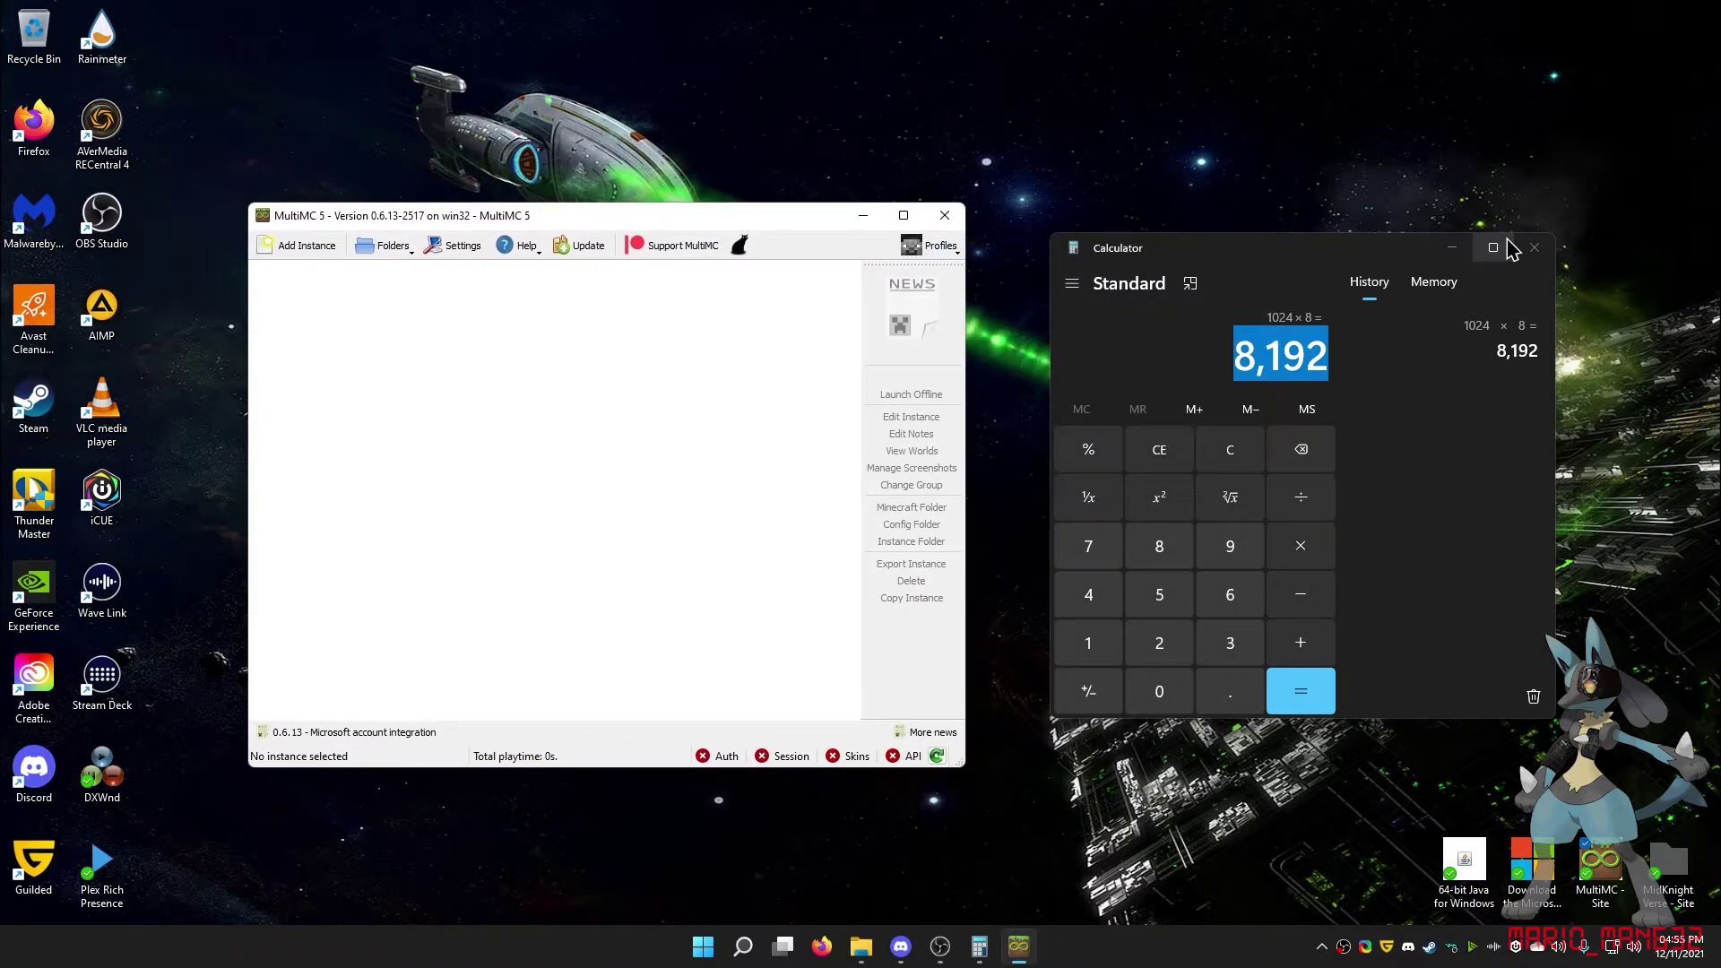
{"action": "left_click", "coordinate": [1534, 247]}
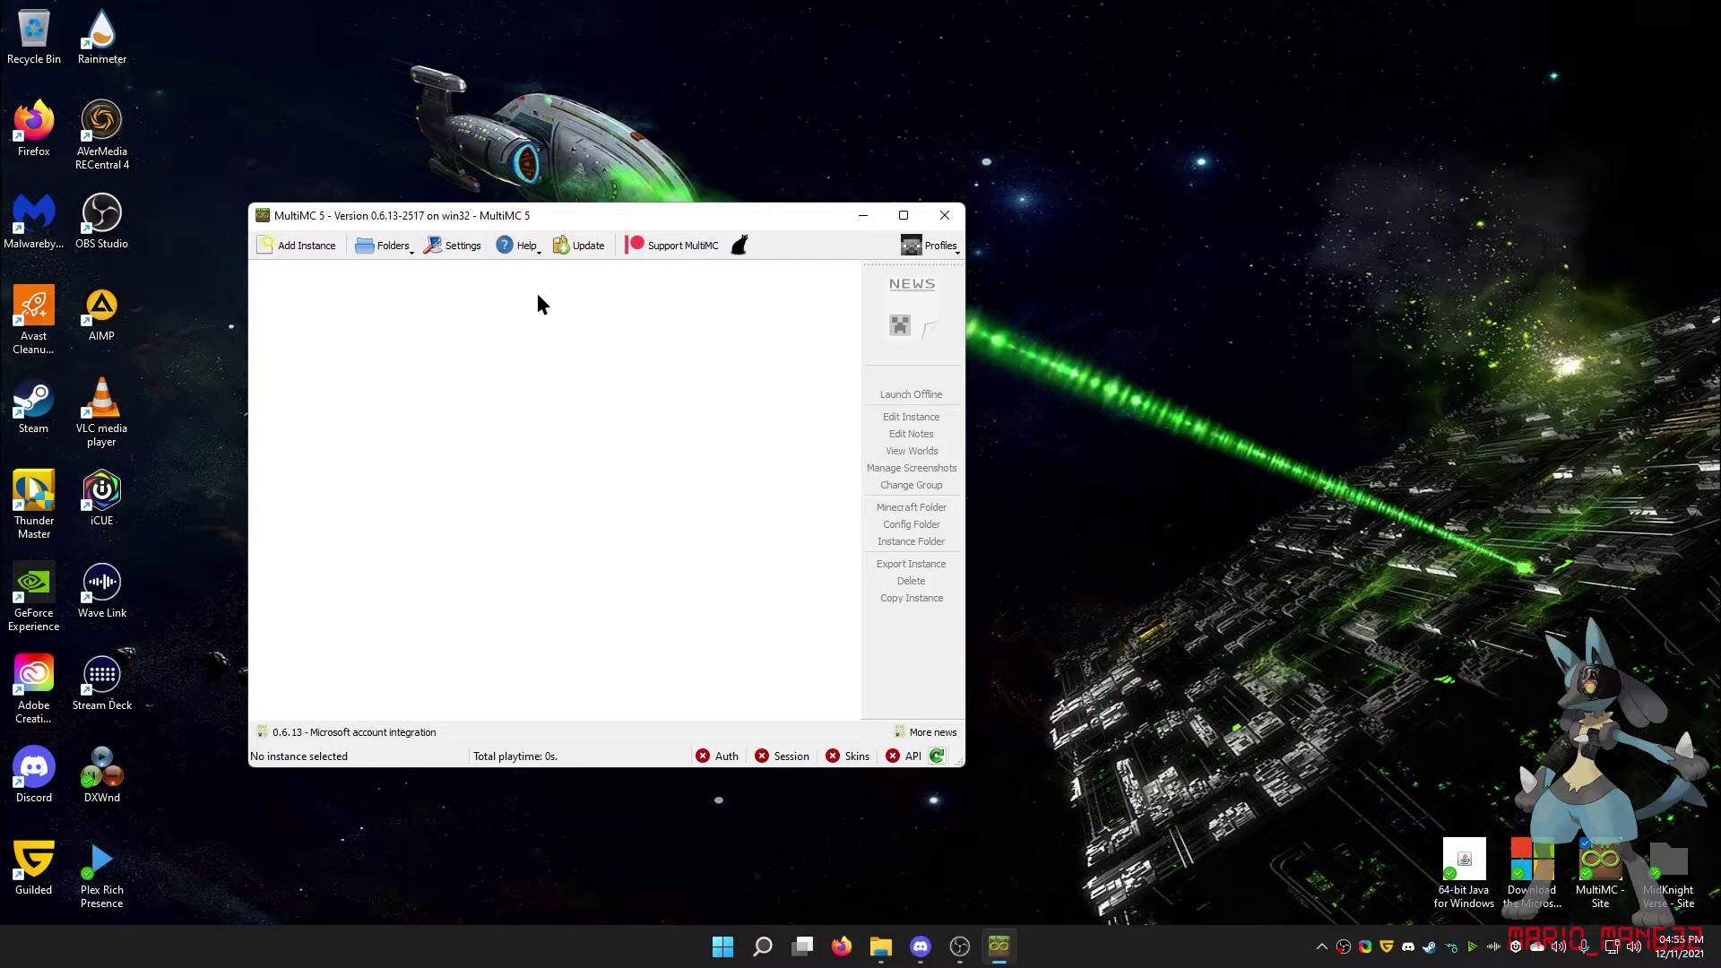
- Set the interface colour theme to Dark in the MultiMC settings and close the settings
{"action": "left_click", "coordinate": [460, 252]}
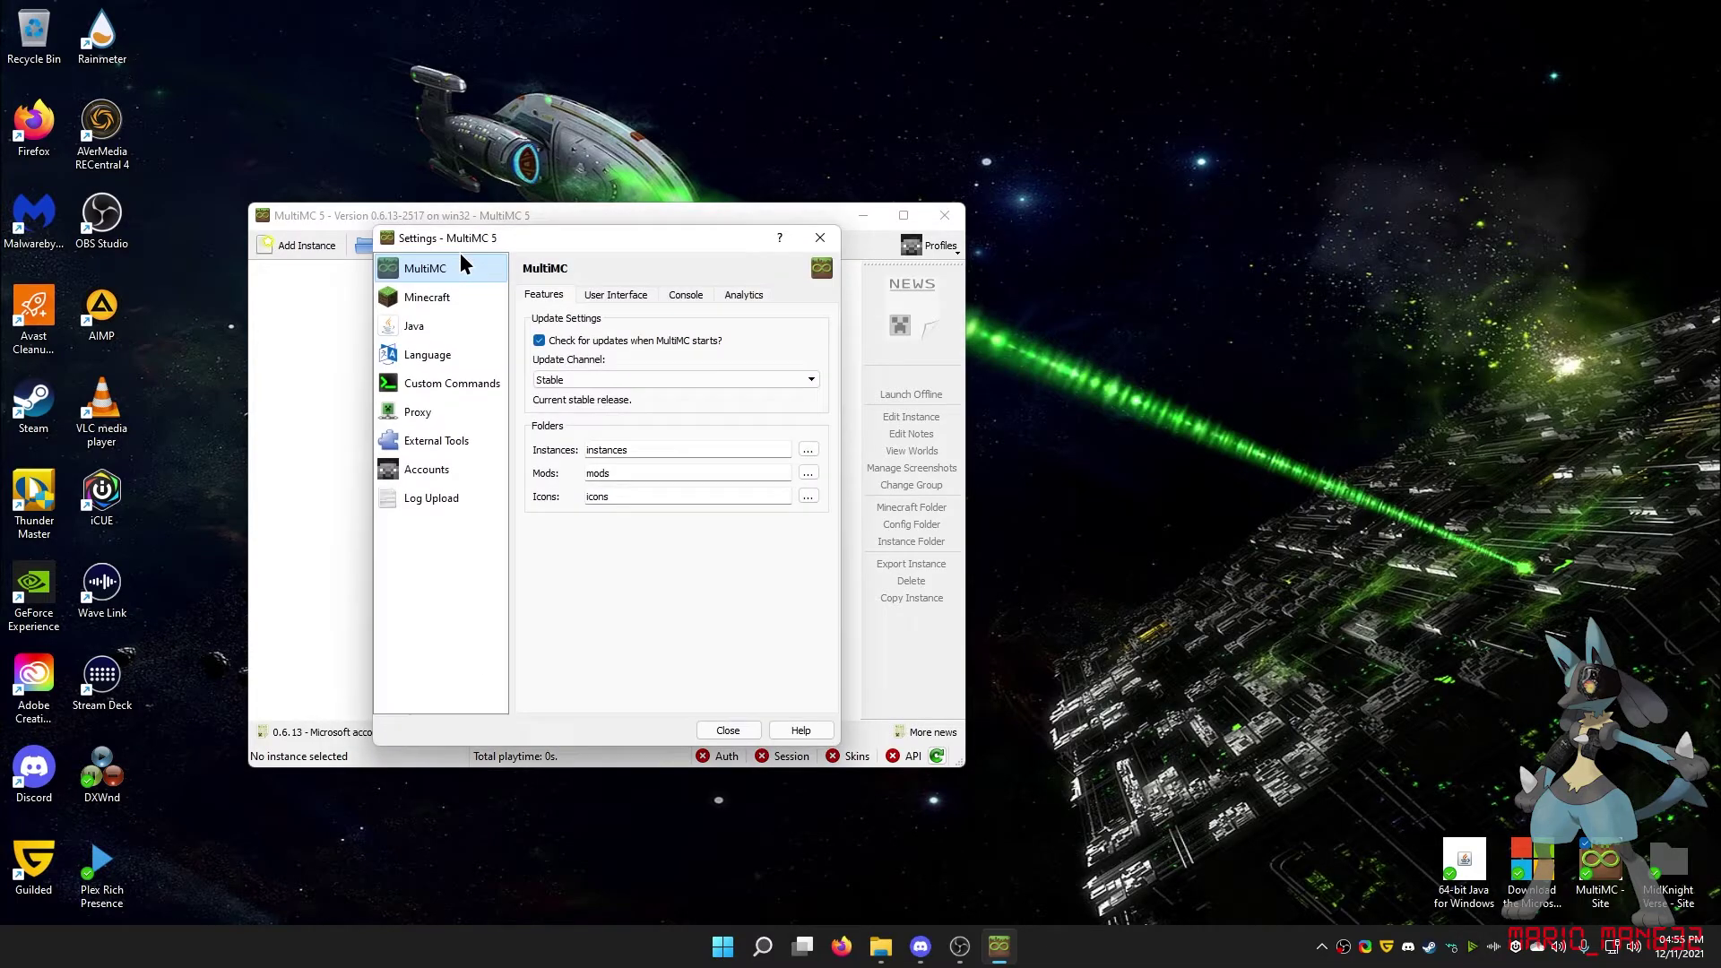
{"action": "left_click_drag", "start_coordinate": [480, 233], "coordinate": [533, 225]}
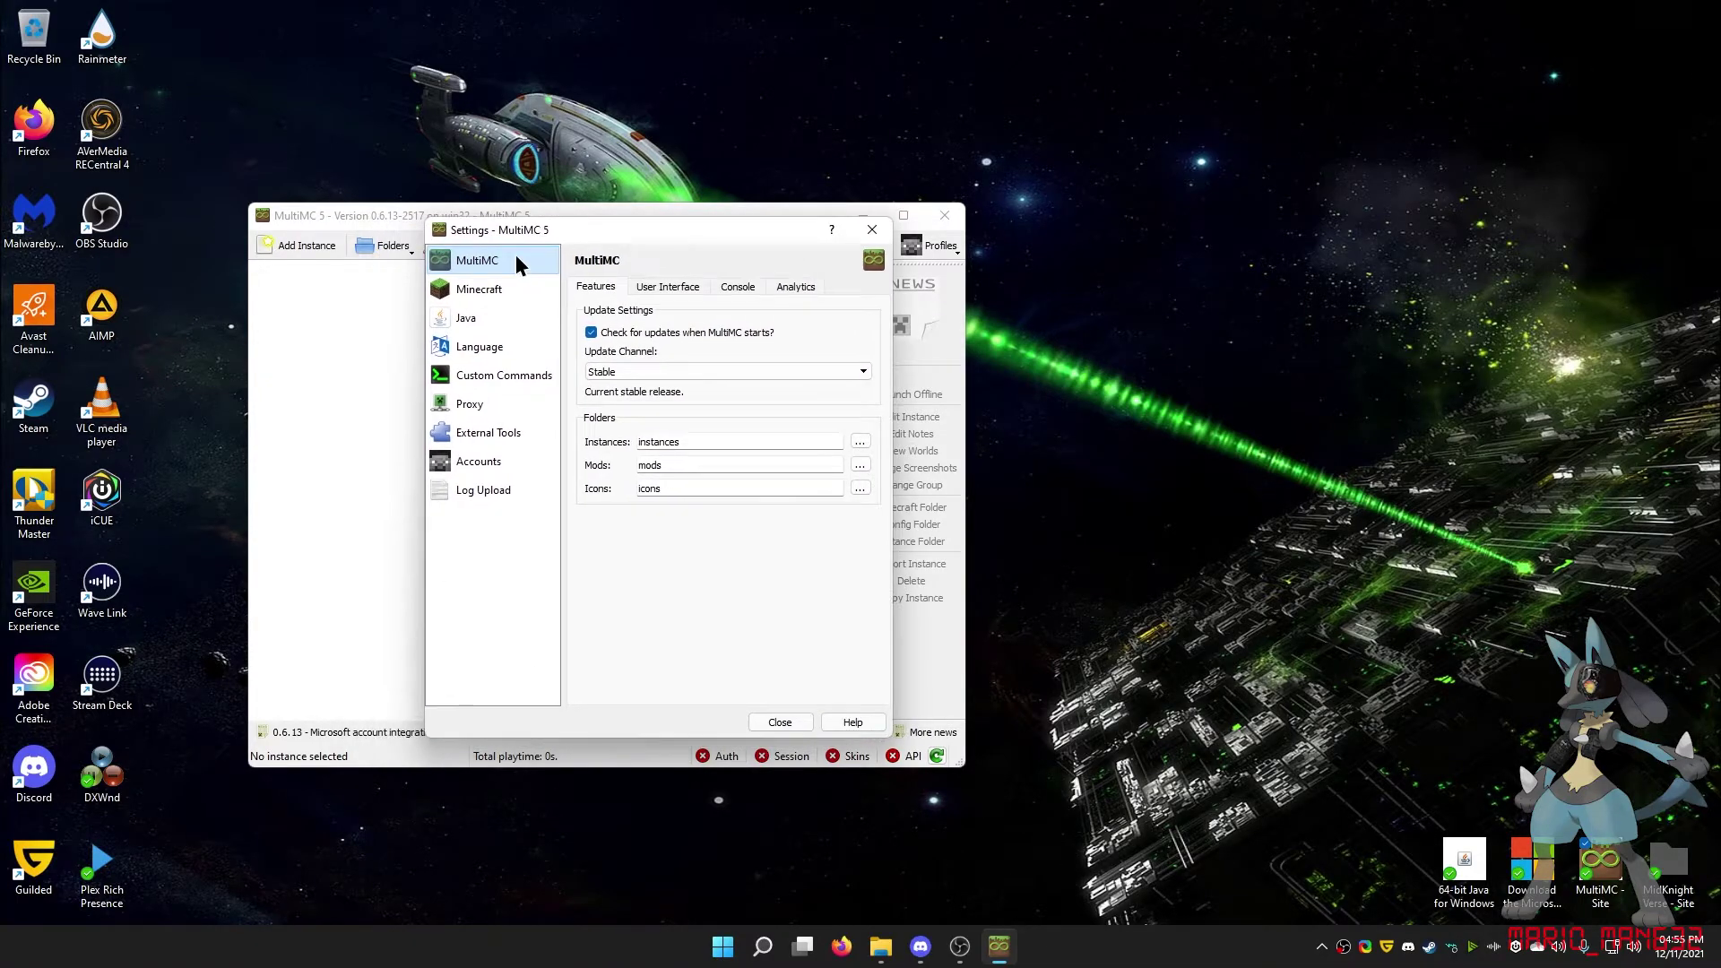
{"action": "left_click", "coordinate": [495, 288]}
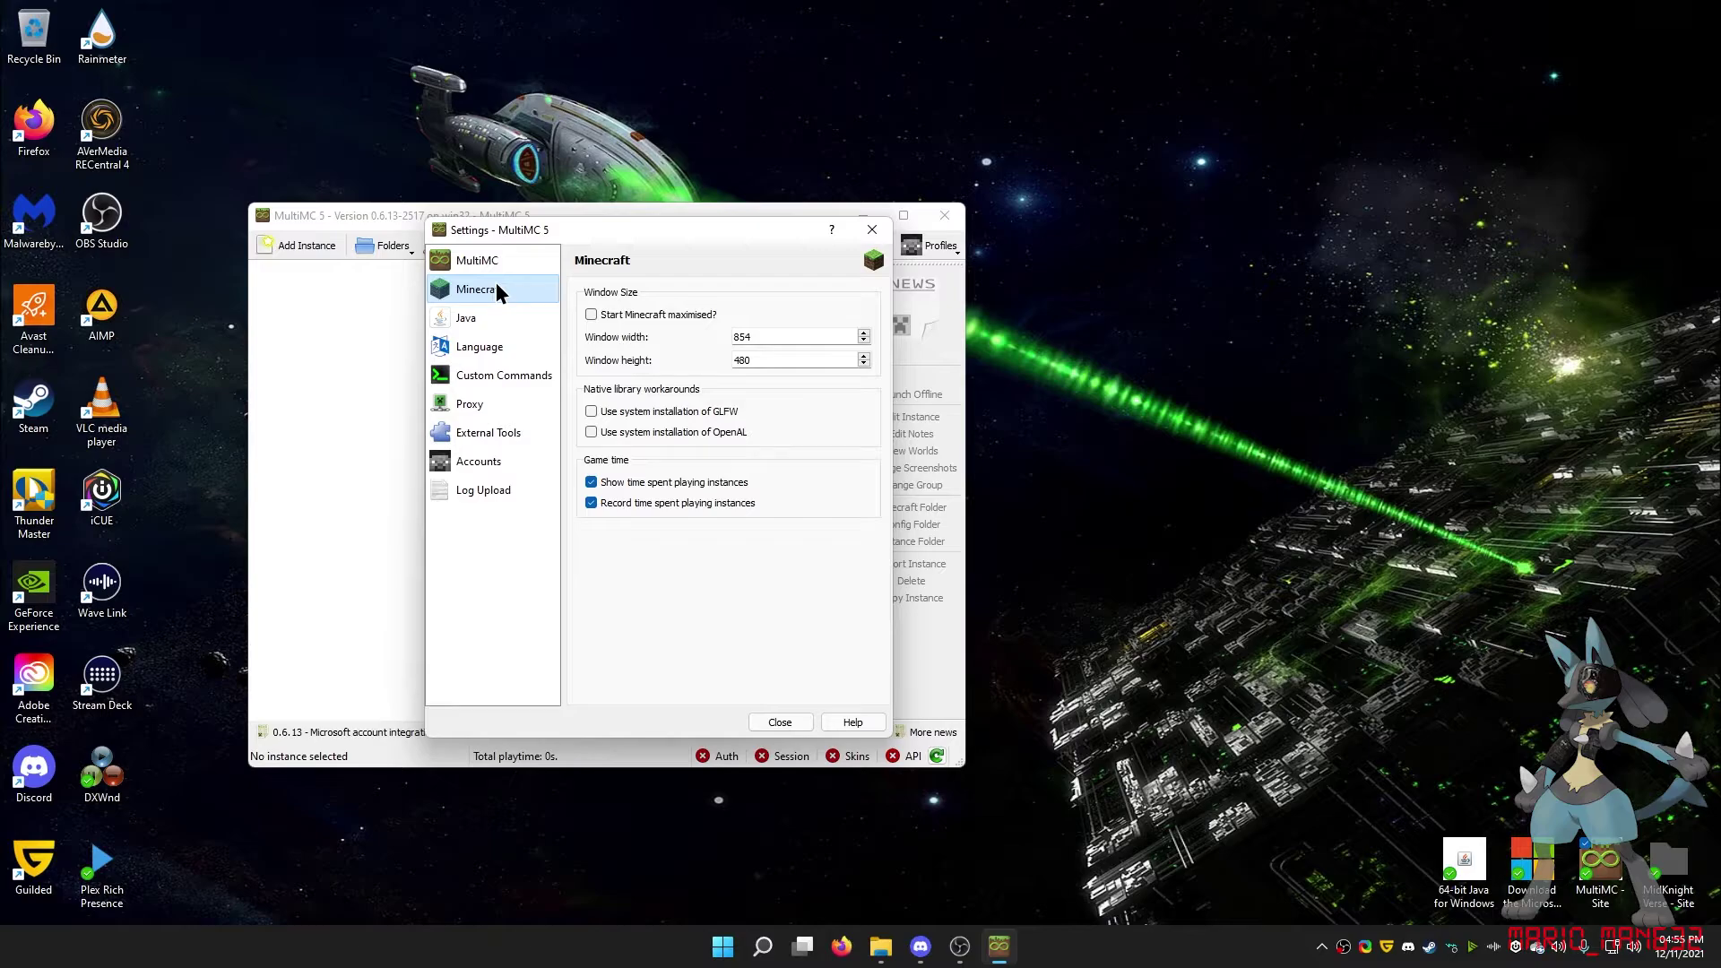
{"action": "left_click", "coordinate": [478, 330]}
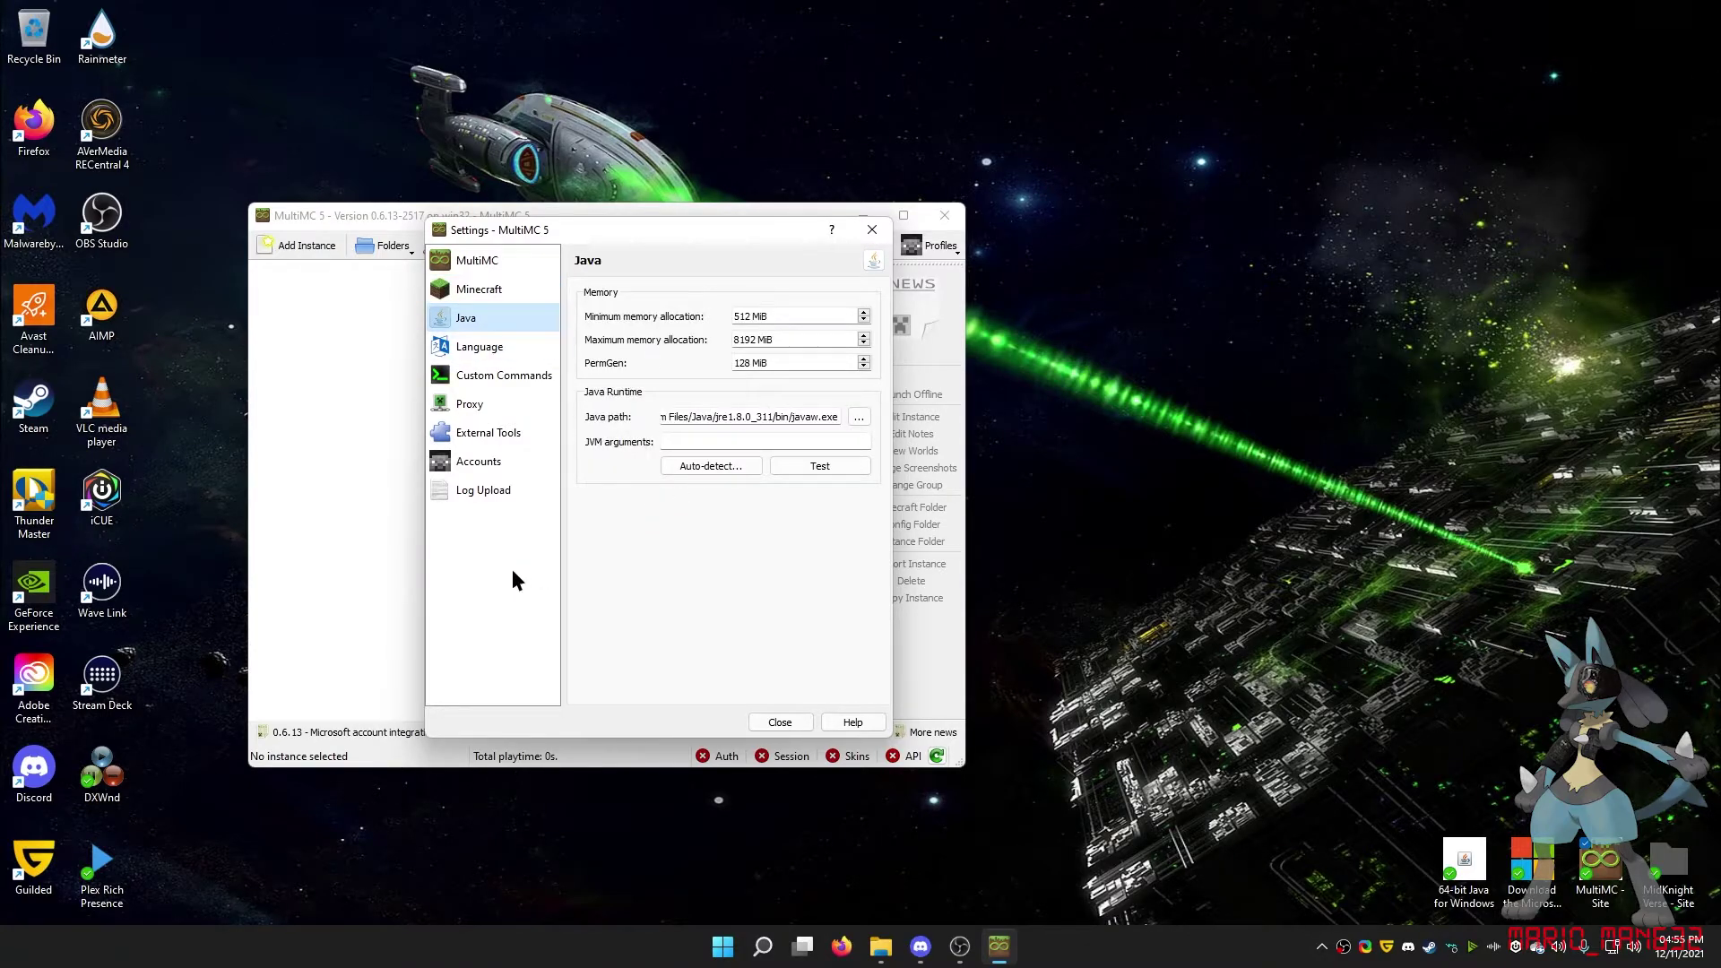
{"action": "left_click", "coordinate": [471, 256]}
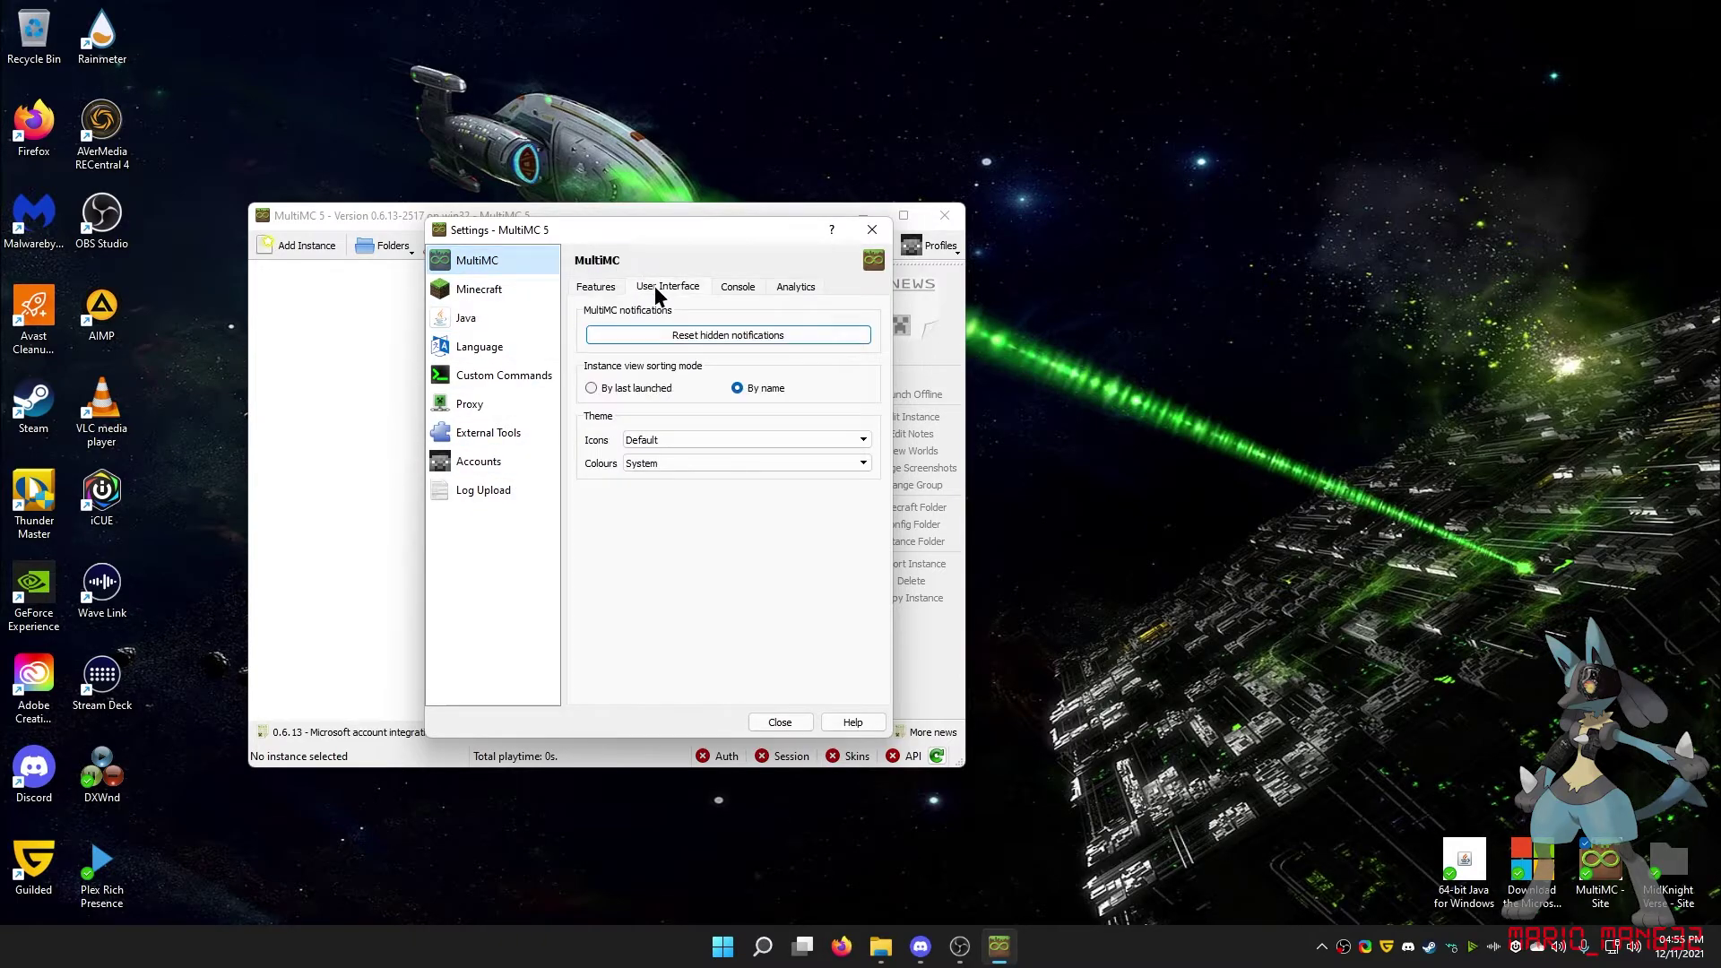
{"action": "left_click", "coordinate": [670, 462]}
{"action": "key", "text": "Escape"}
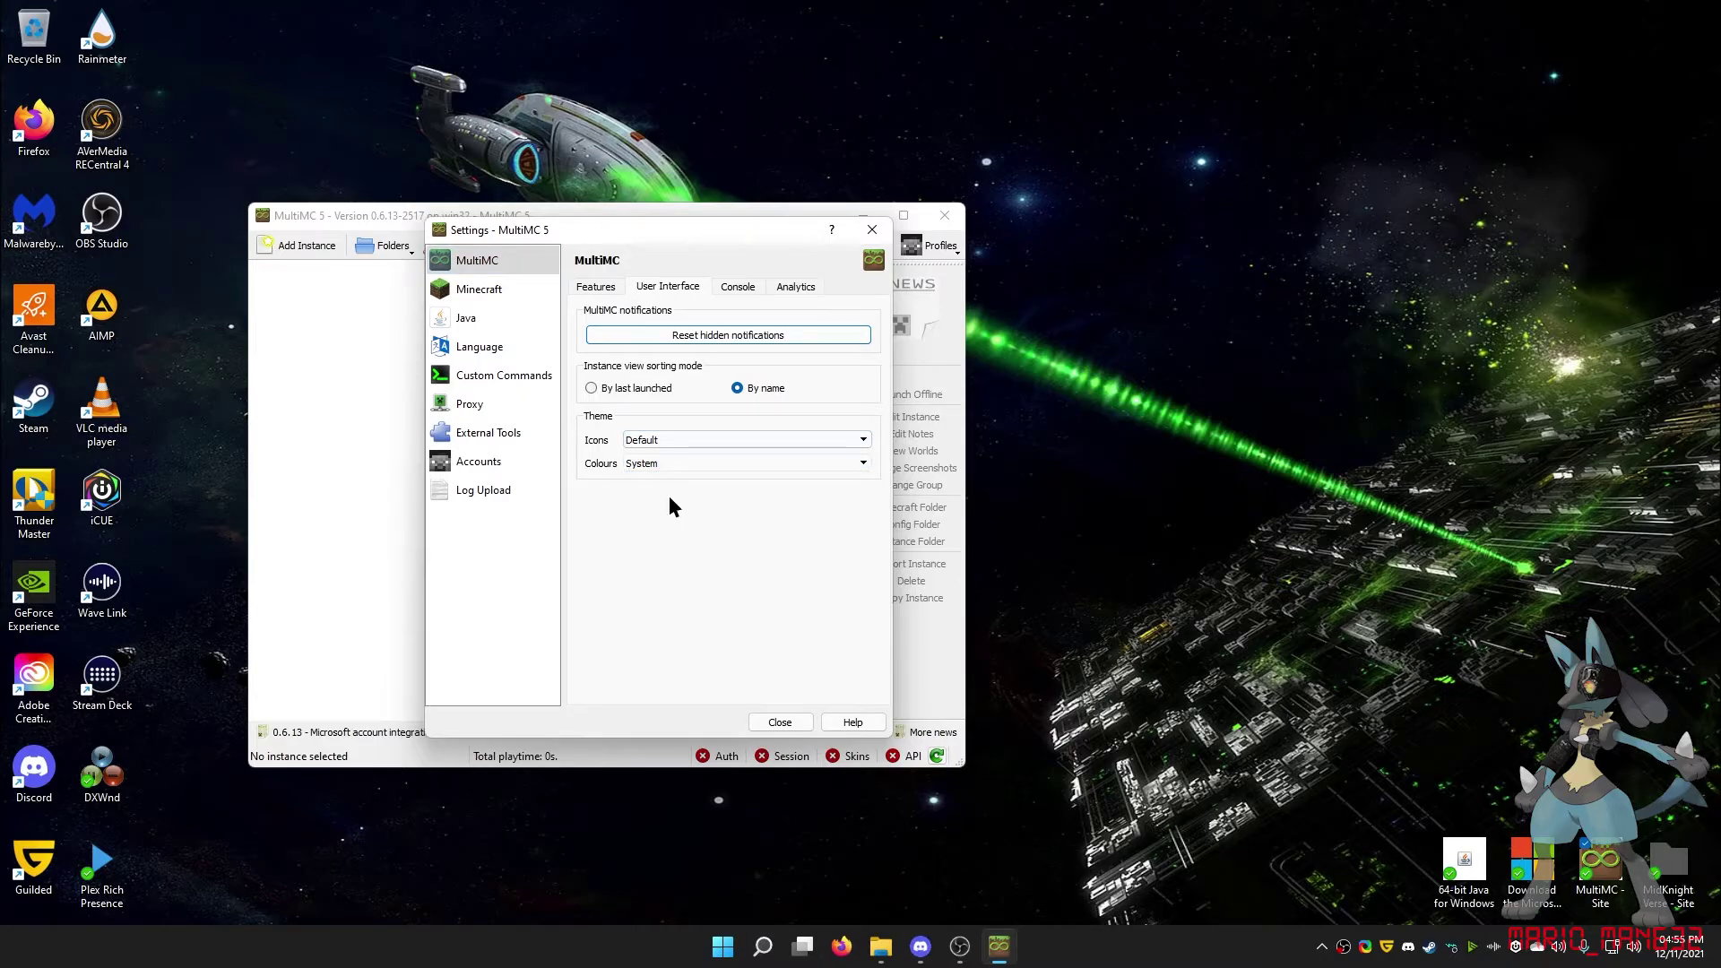
{"action": "key", "text": "Down"}
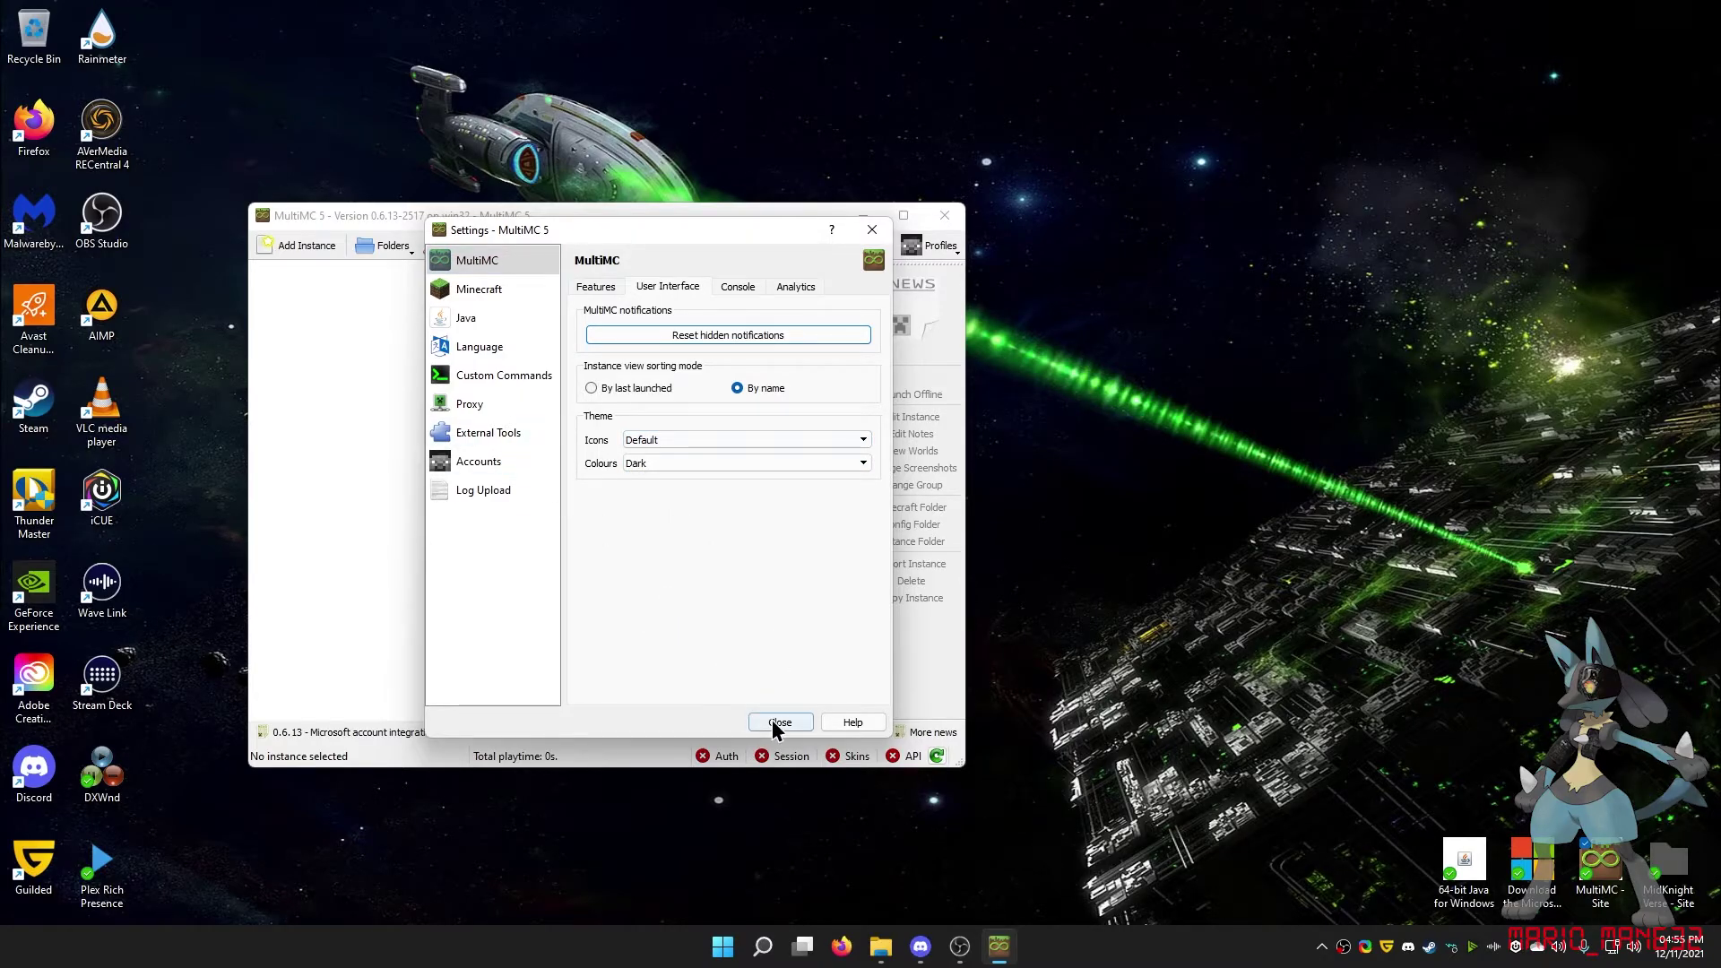
{"action": "left_click", "coordinate": [773, 721]}
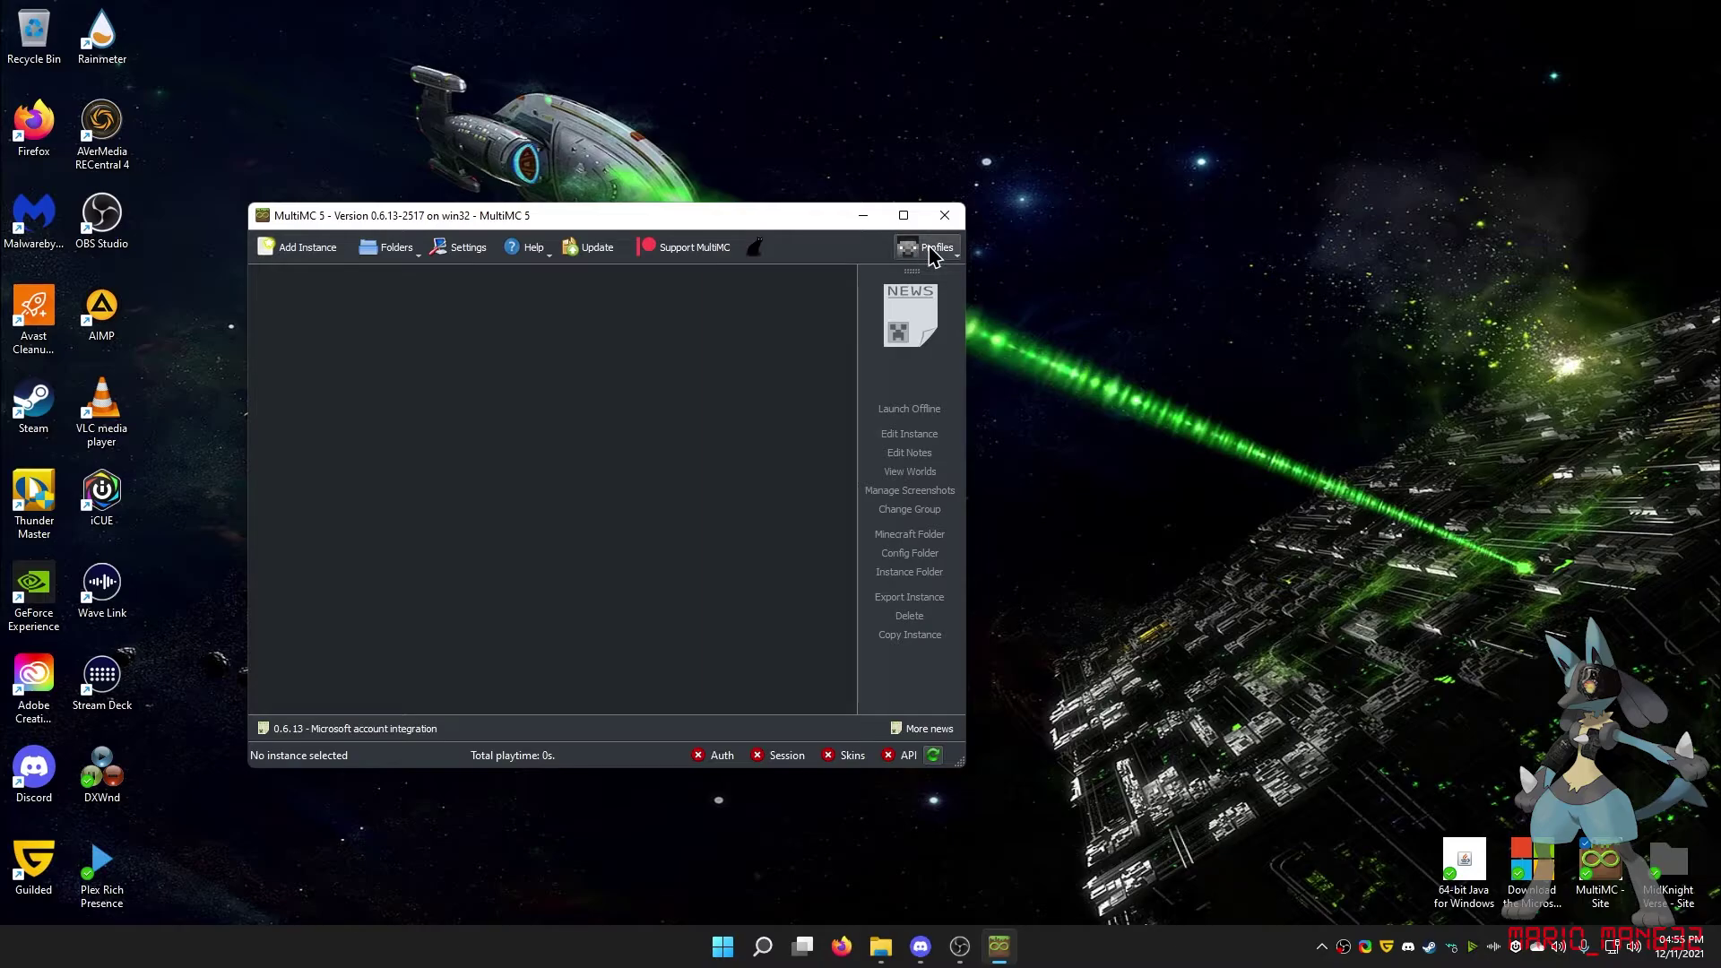
- Open account management, start adding a Microsoft account and open its login link in the browser
{"action": "left_click", "coordinate": [931, 255]}
{"action": "left_click", "coordinate": [910, 317]}
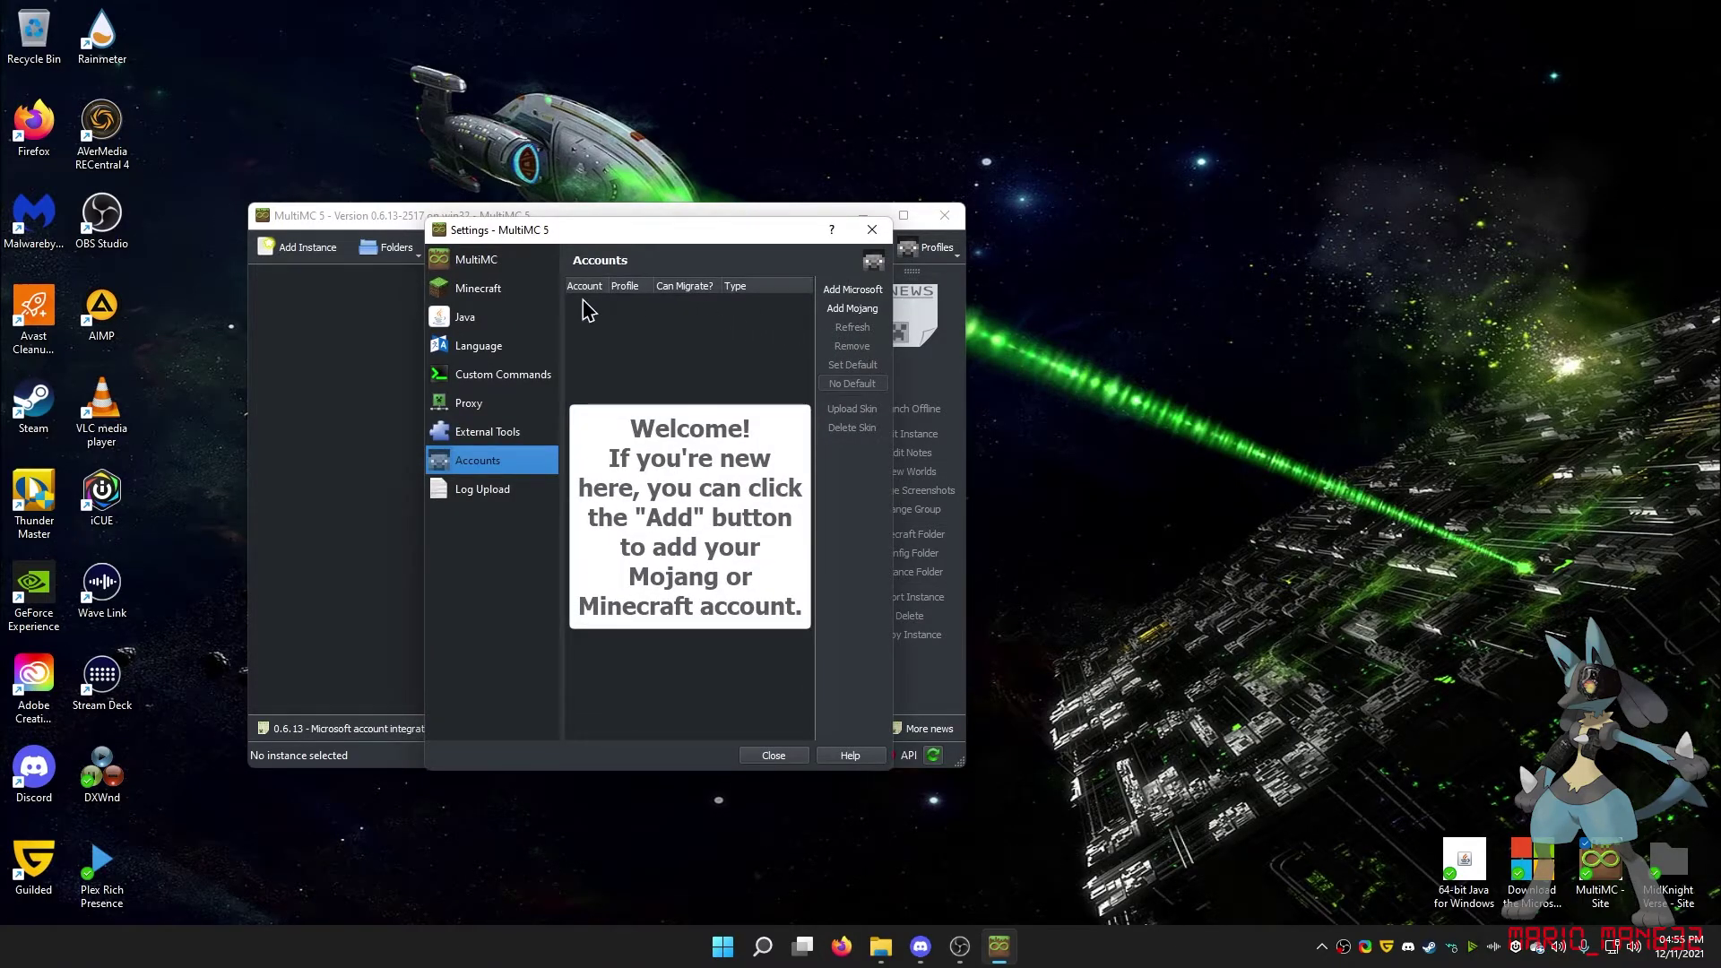
{"action": "left_click_drag", "start_coordinate": [668, 235], "coordinate": [549, 228]}
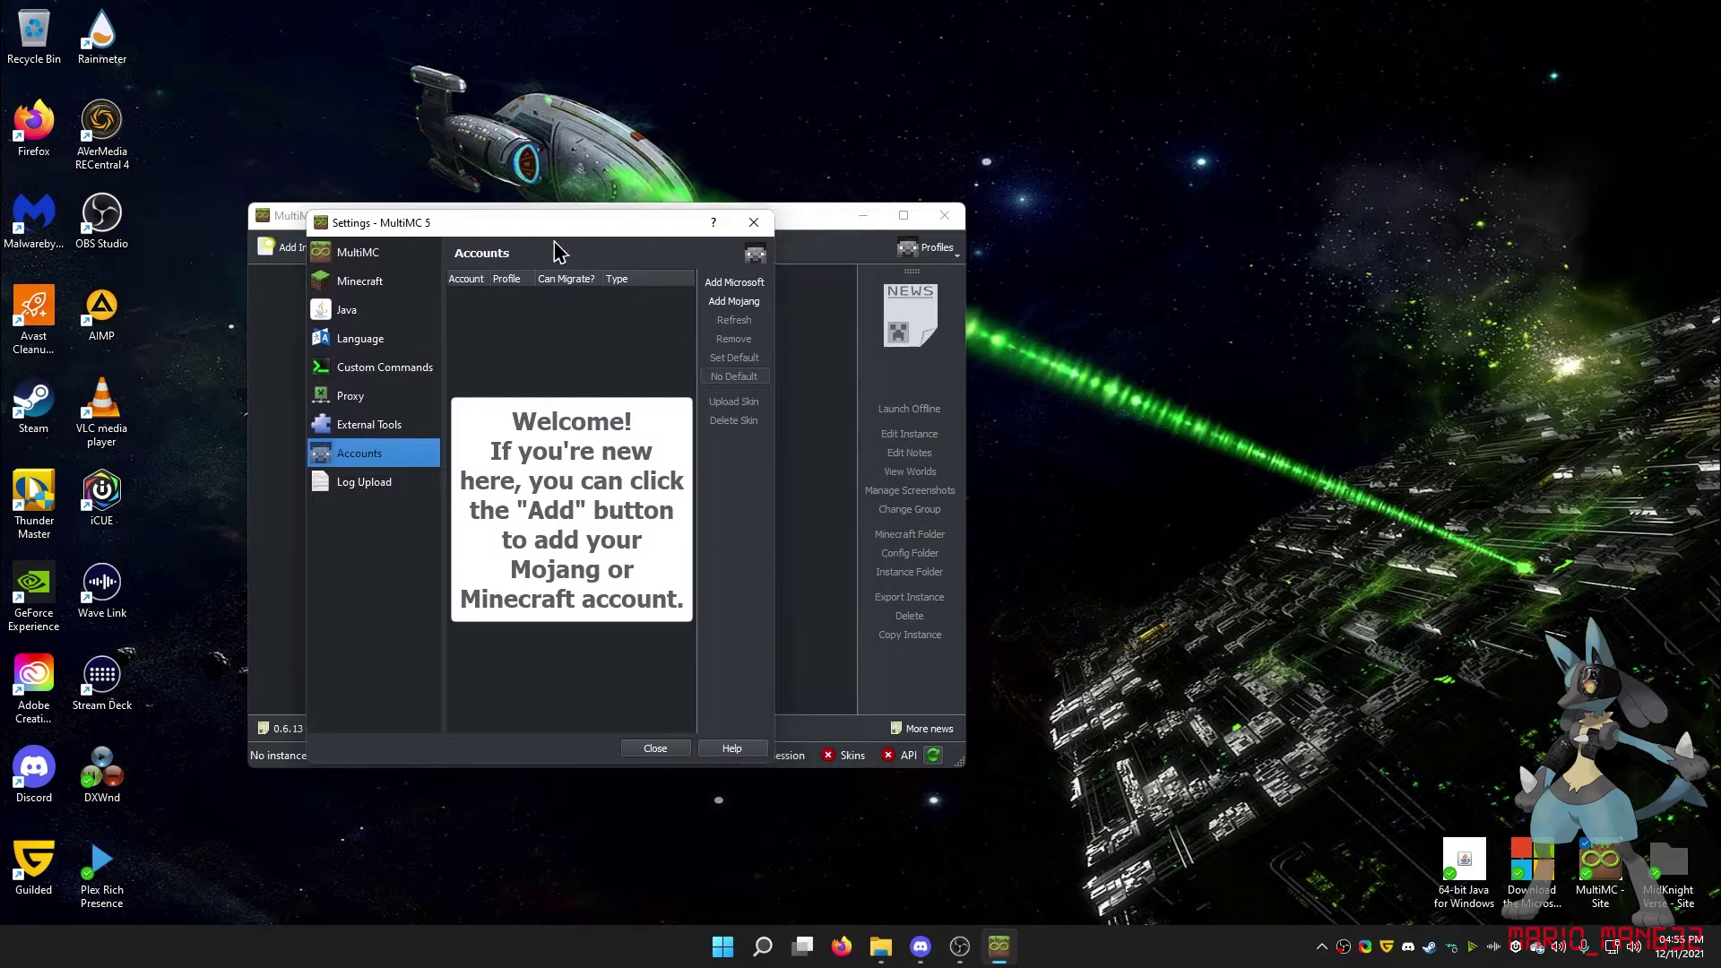
{"action": "left_click", "coordinate": [732, 285]}
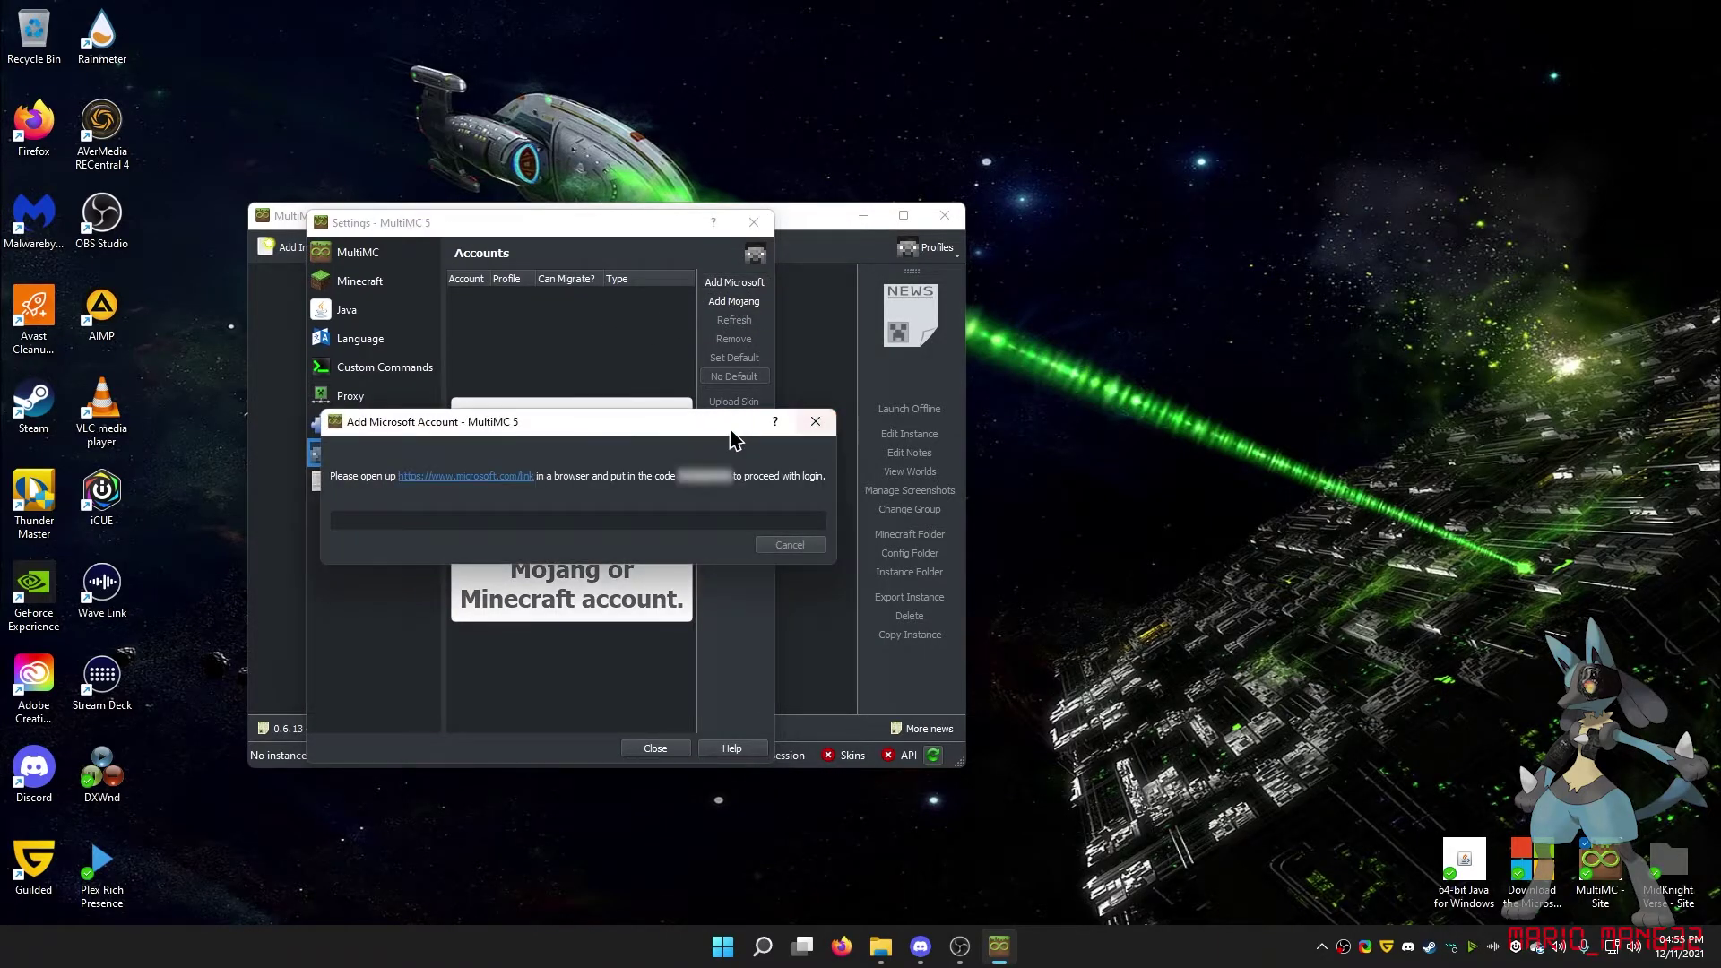
{"action": "left_click", "coordinate": [511, 477]}
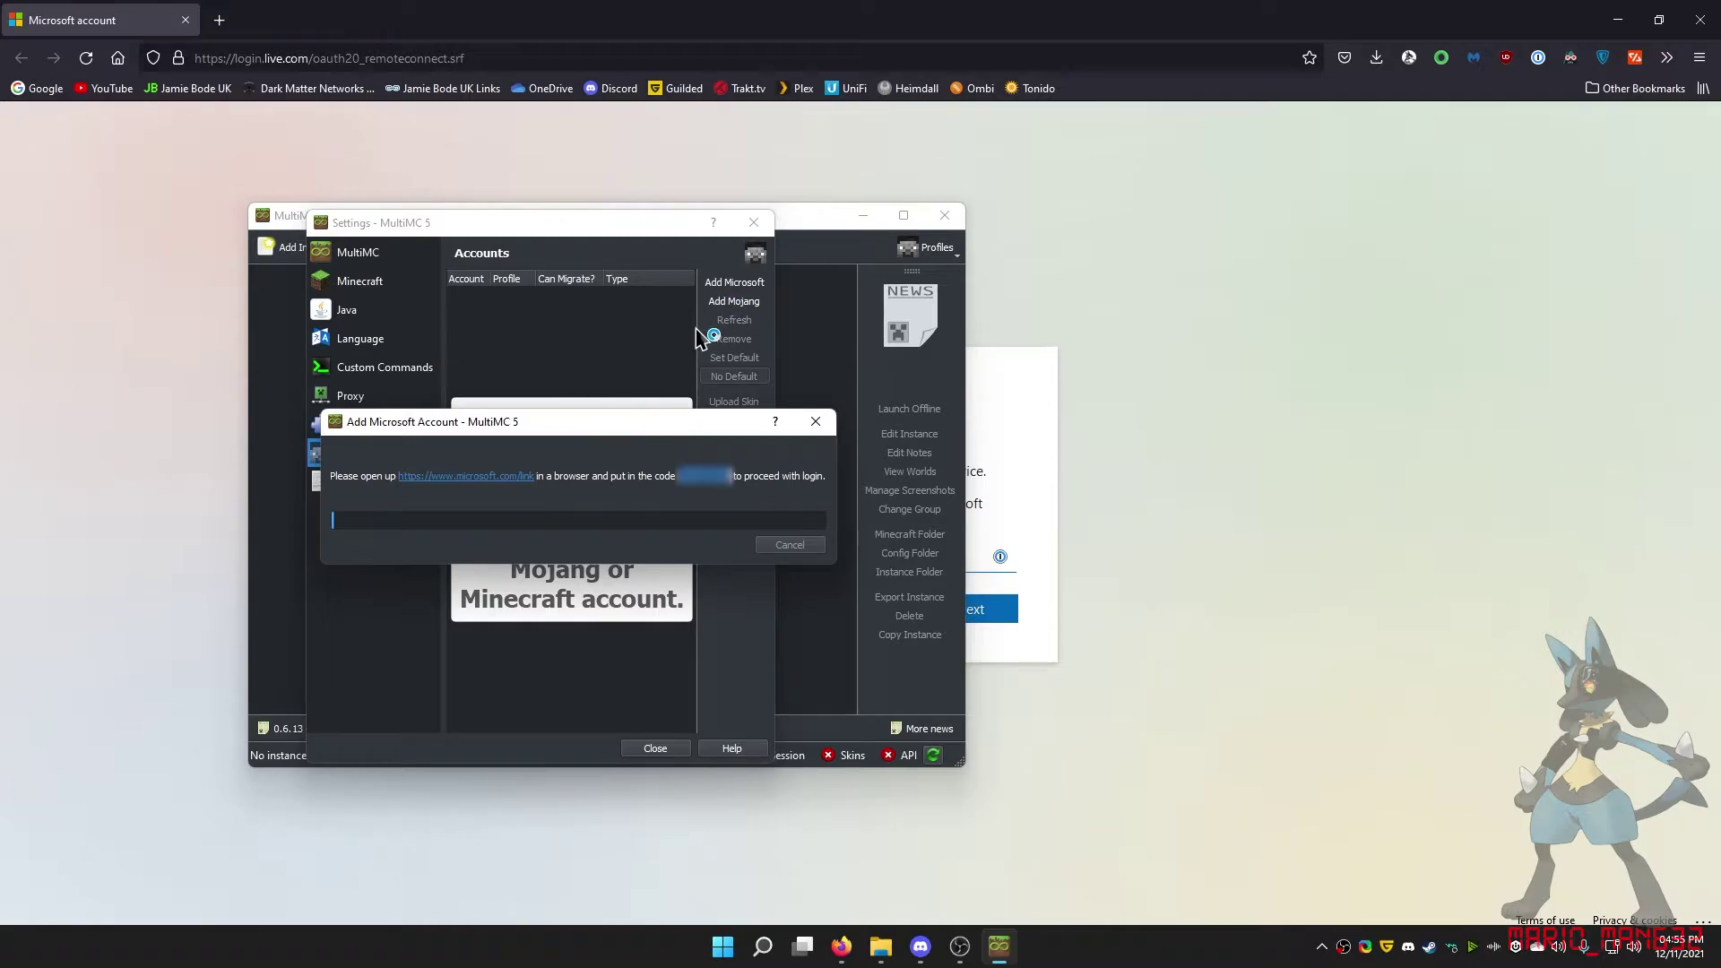
- Sign in to Microsoft in Firefox with the login code and account password, and grant MultiMC access to the account
{"action": "left_click", "coordinate": [1149, 484]}
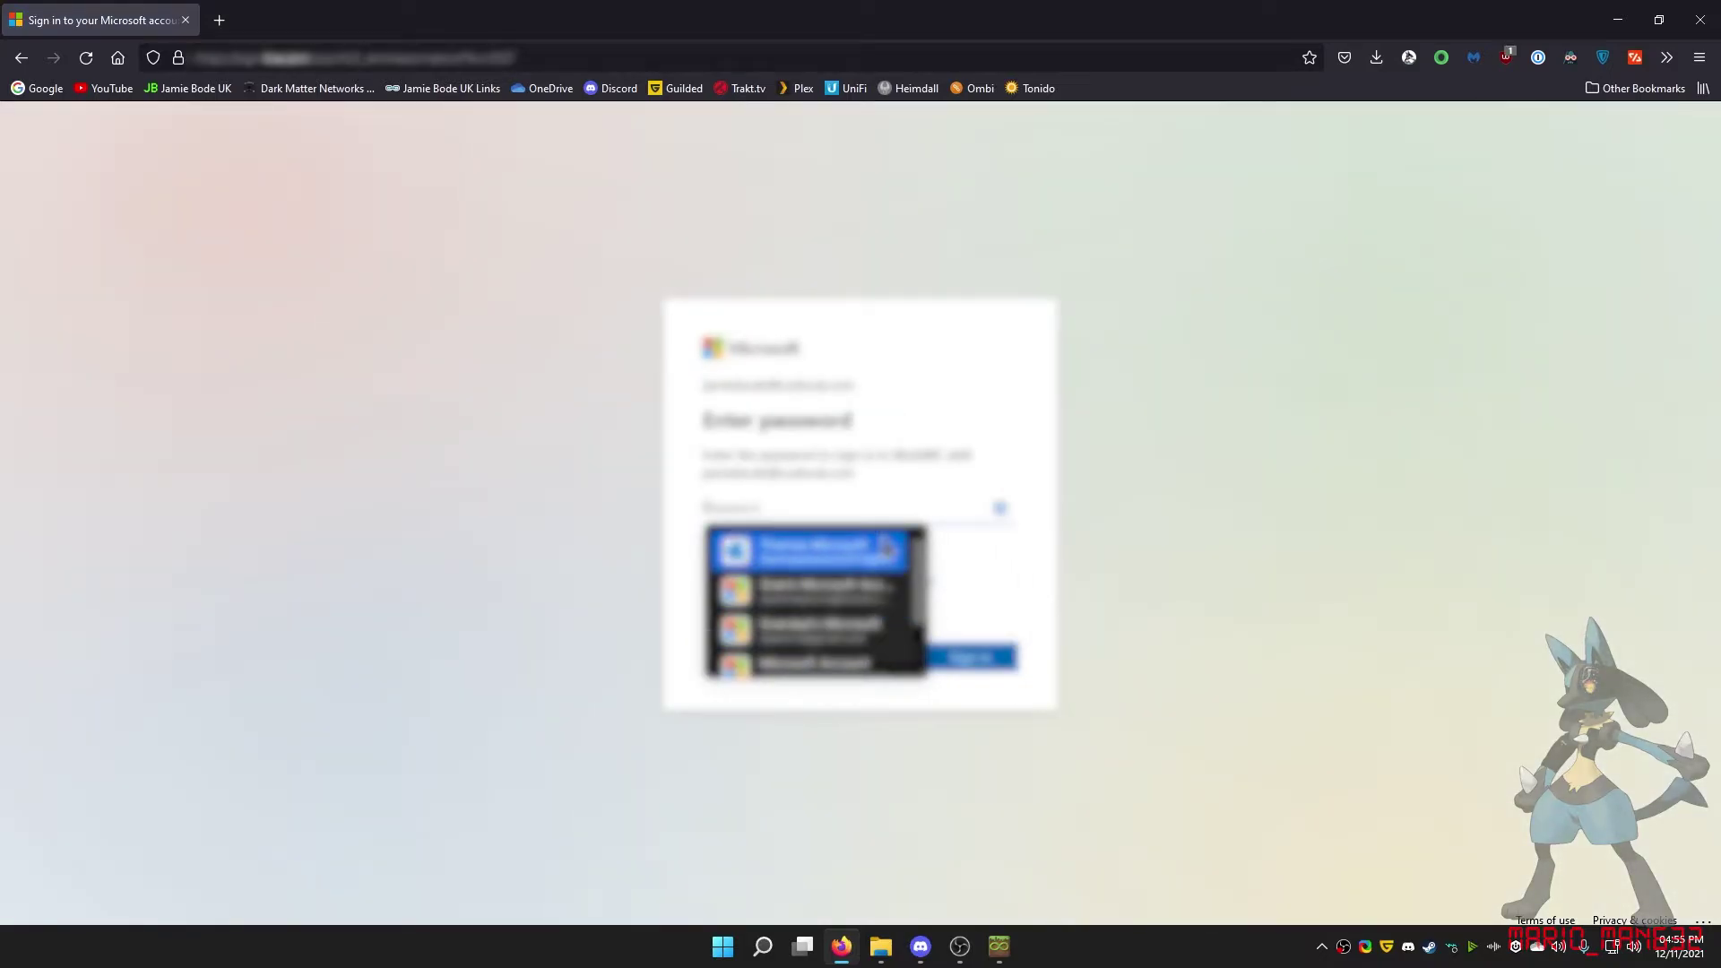
{"action": "left_click", "coordinate": [876, 632]}
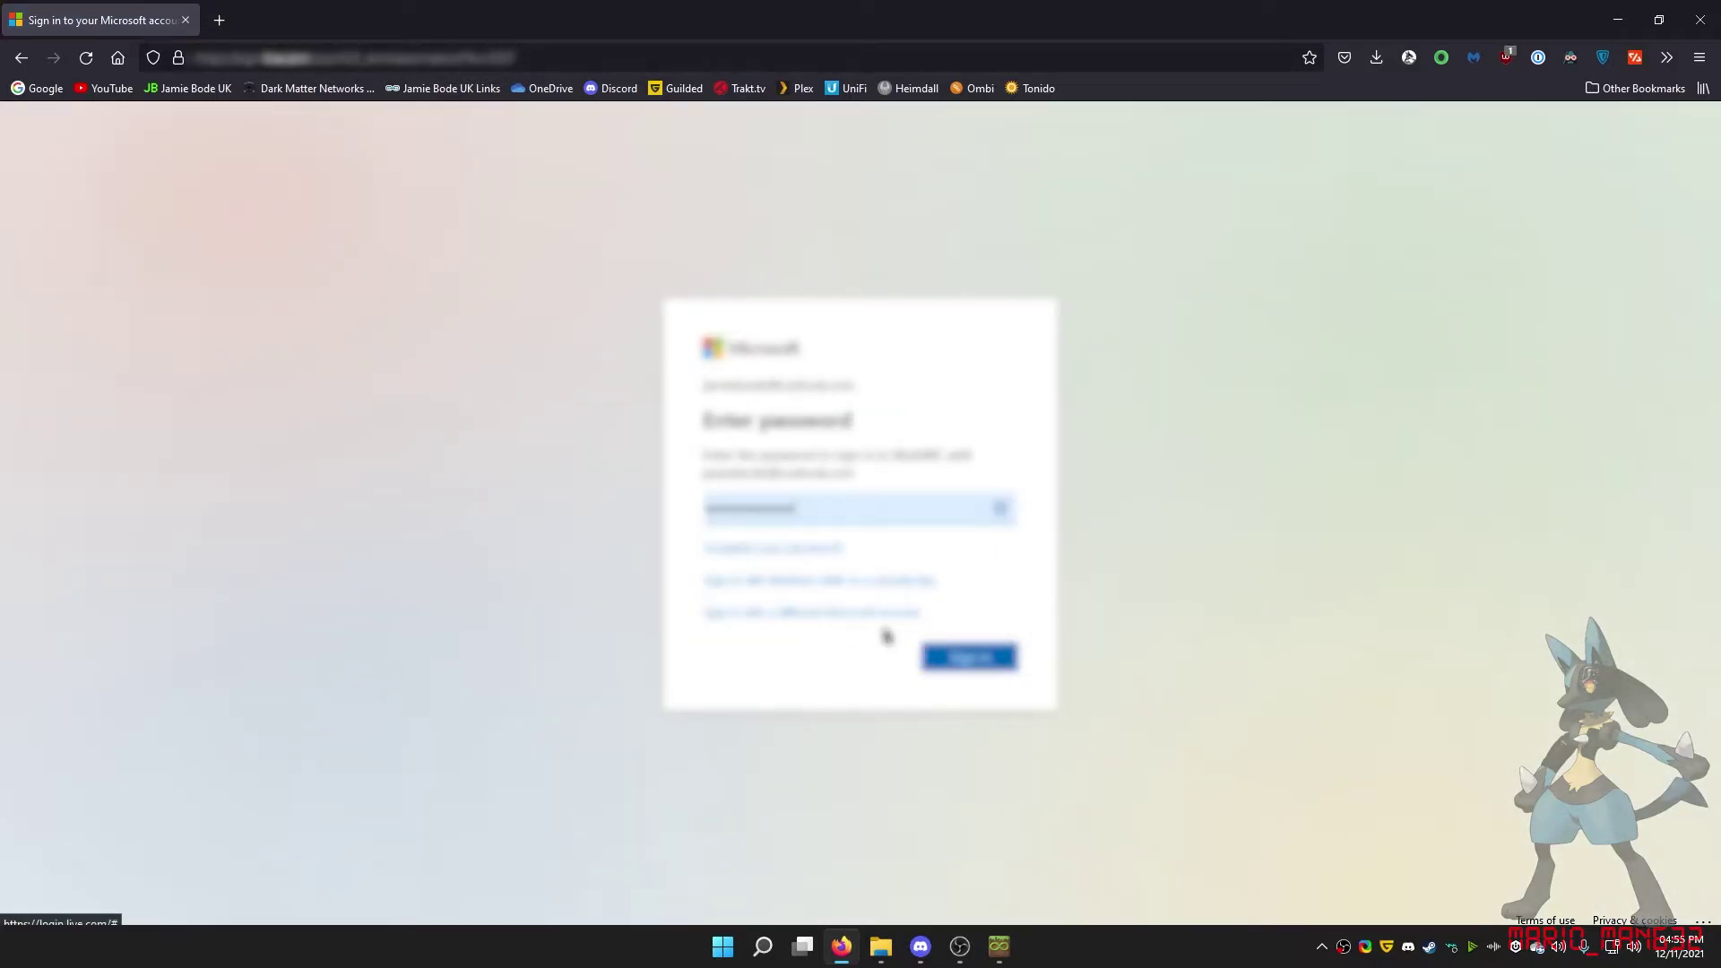
{"action": "left_click", "coordinate": [964, 662]}
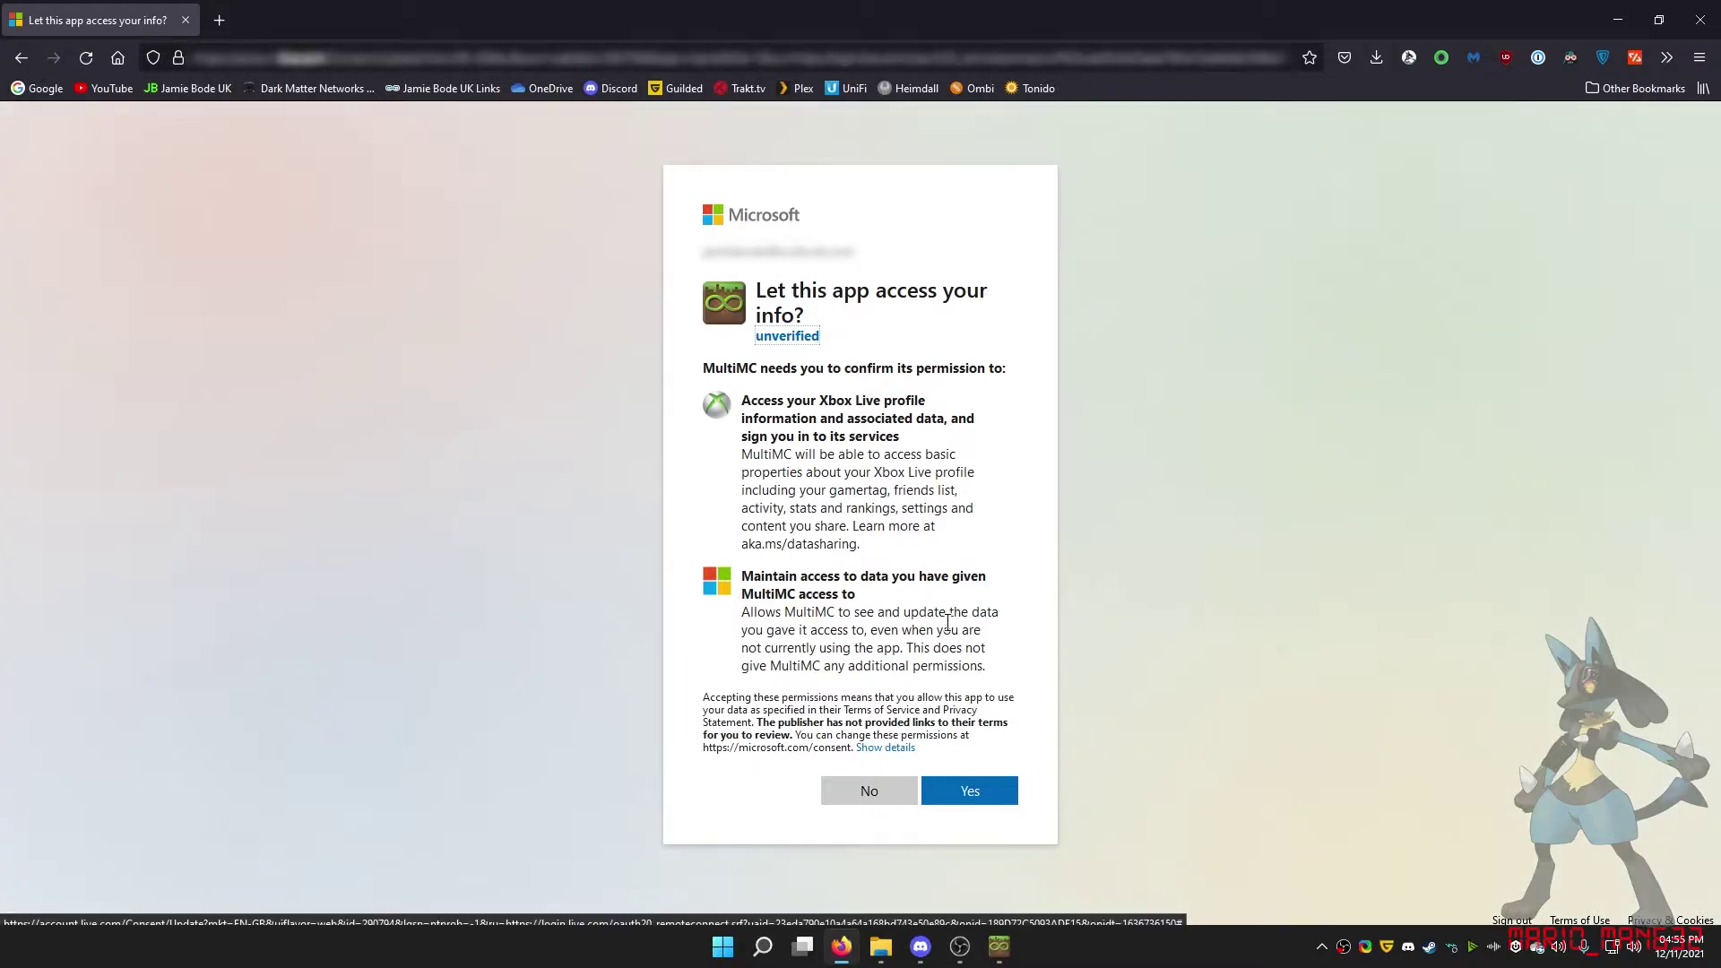
{"action": "left_click", "coordinate": [990, 790]}
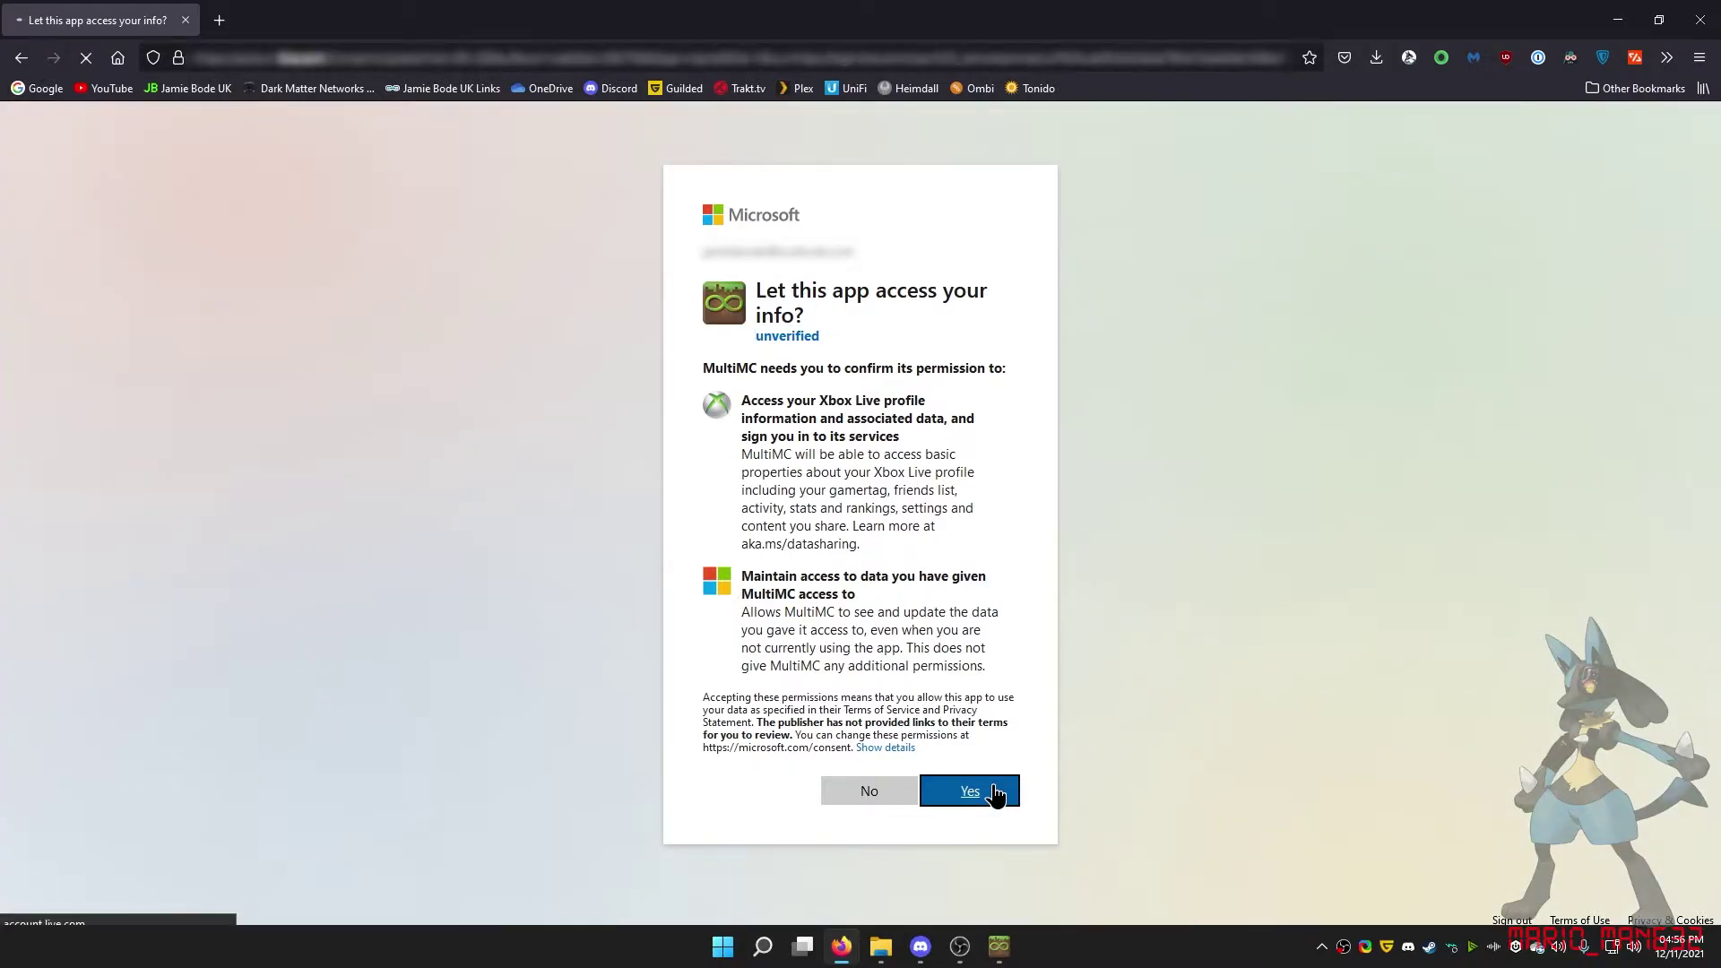
{"action": "middle_click", "coordinate": [143, 8]}
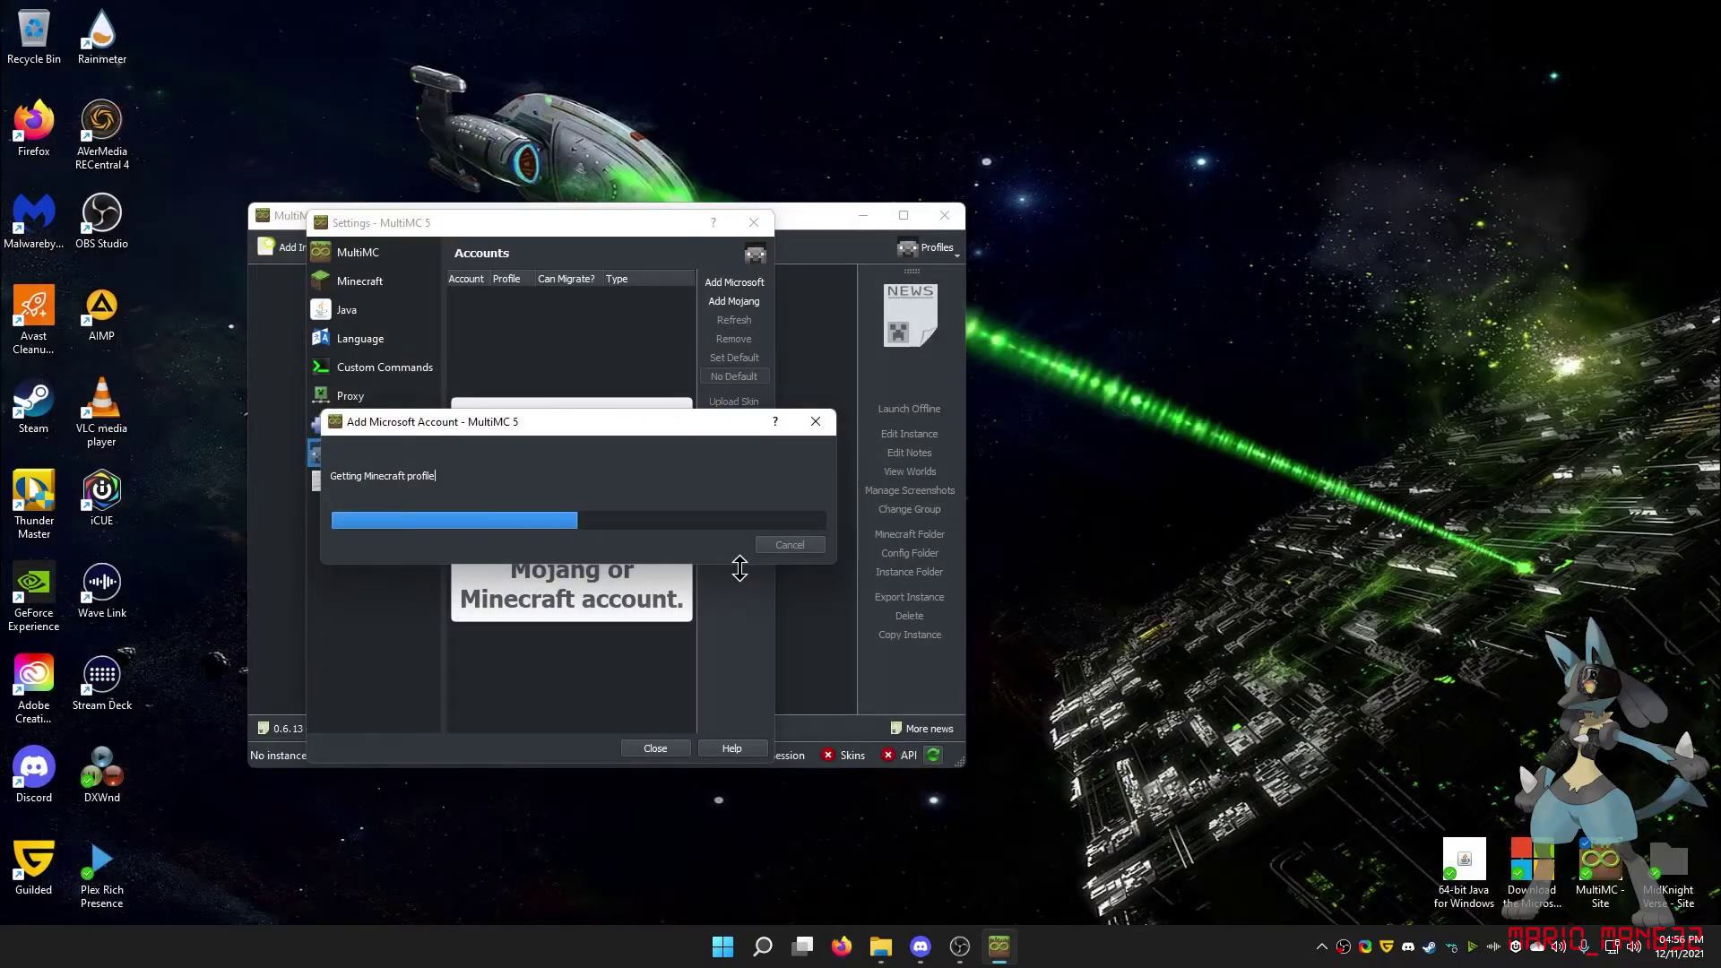
- Select the added Microsoft account in the accounts list and close the settings
{"action": "left_click", "coordinate": [483, 293]}
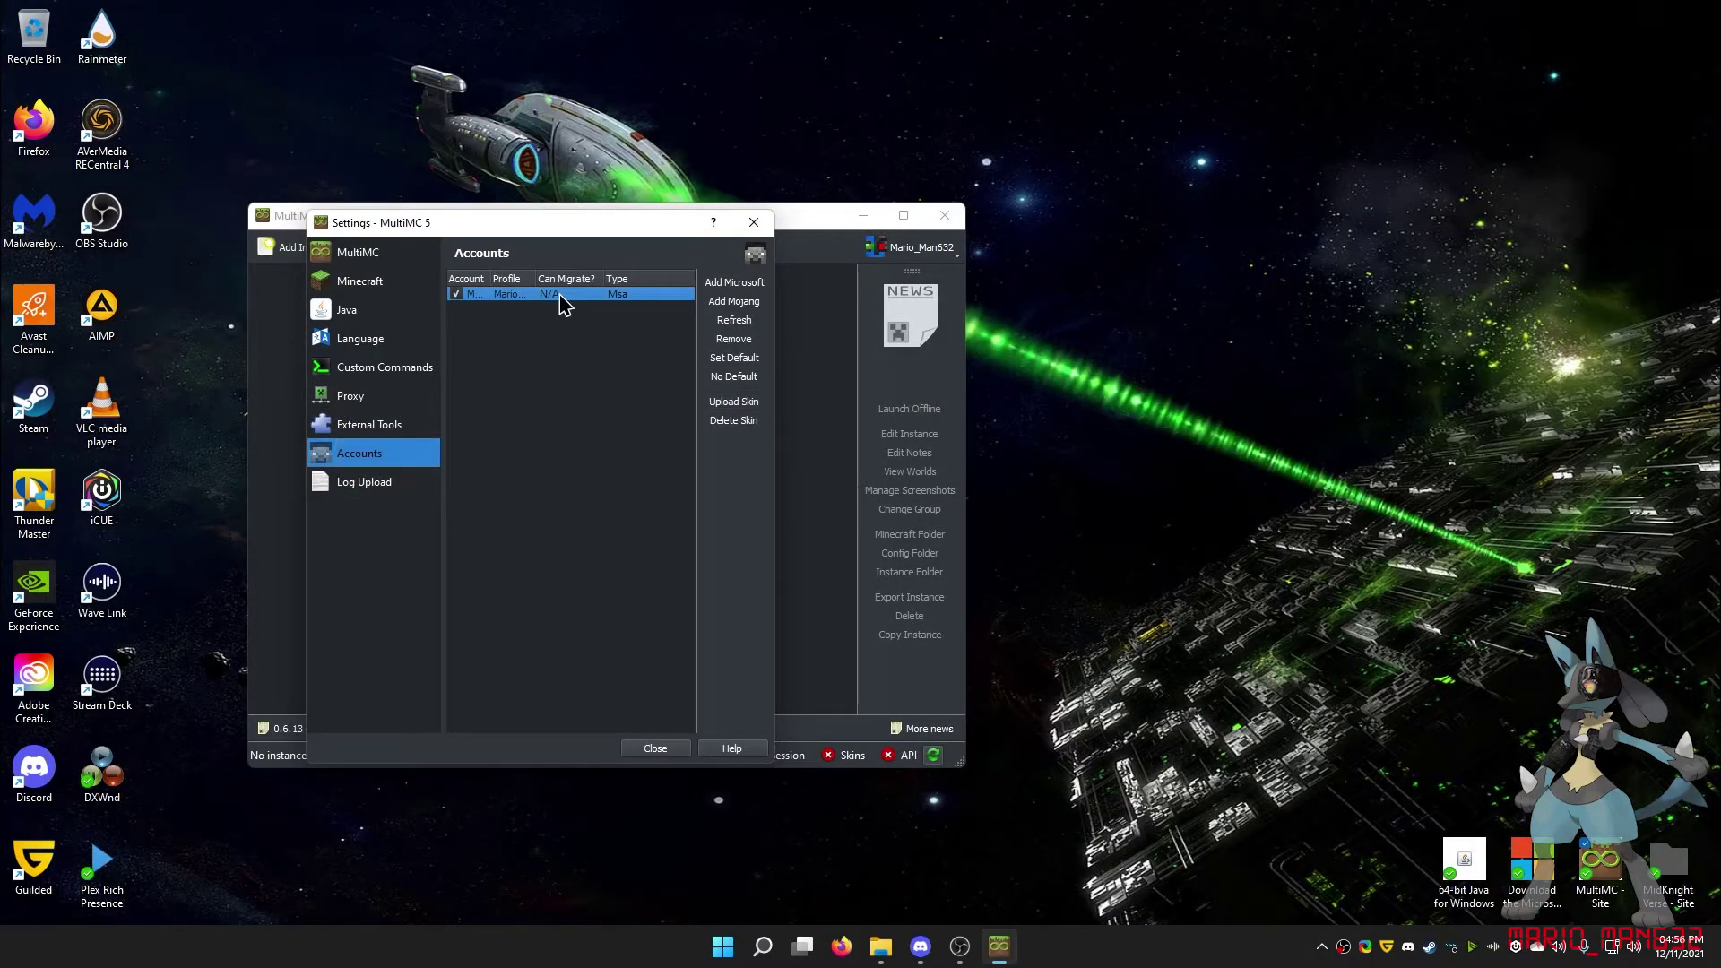
{"action": "key", "text": "Escape"}
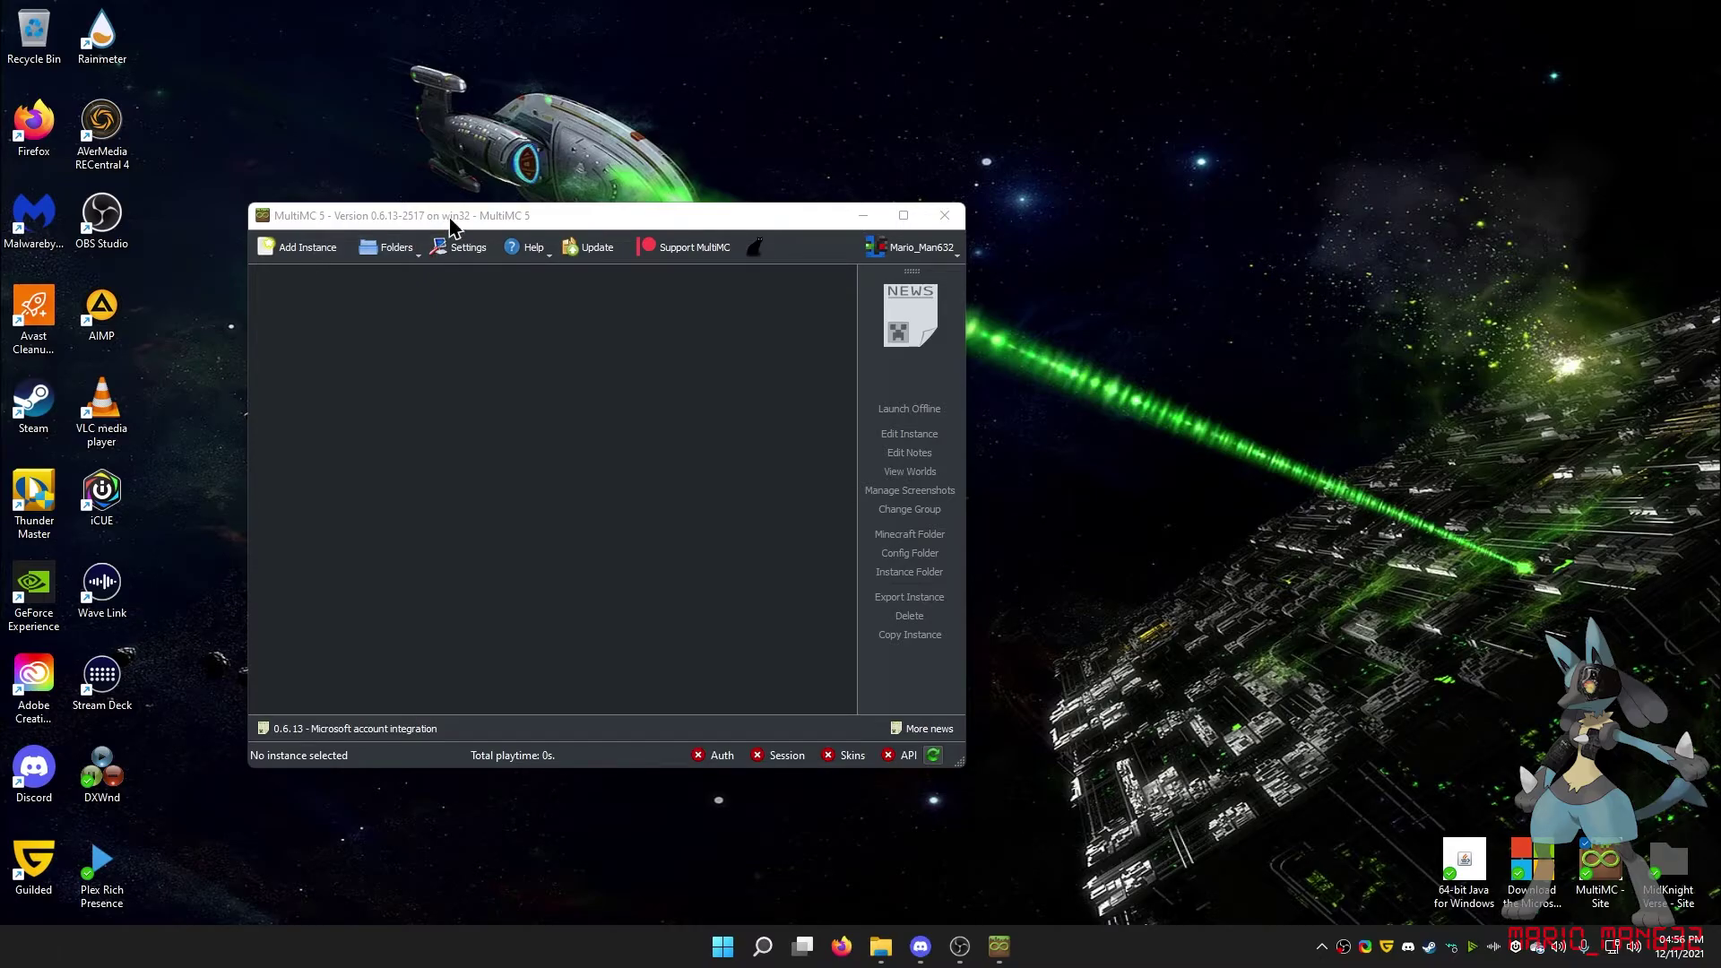
{"action": "left_click_drag", "start_coordinate": [465, 224], "coordinate": [613, 179]}
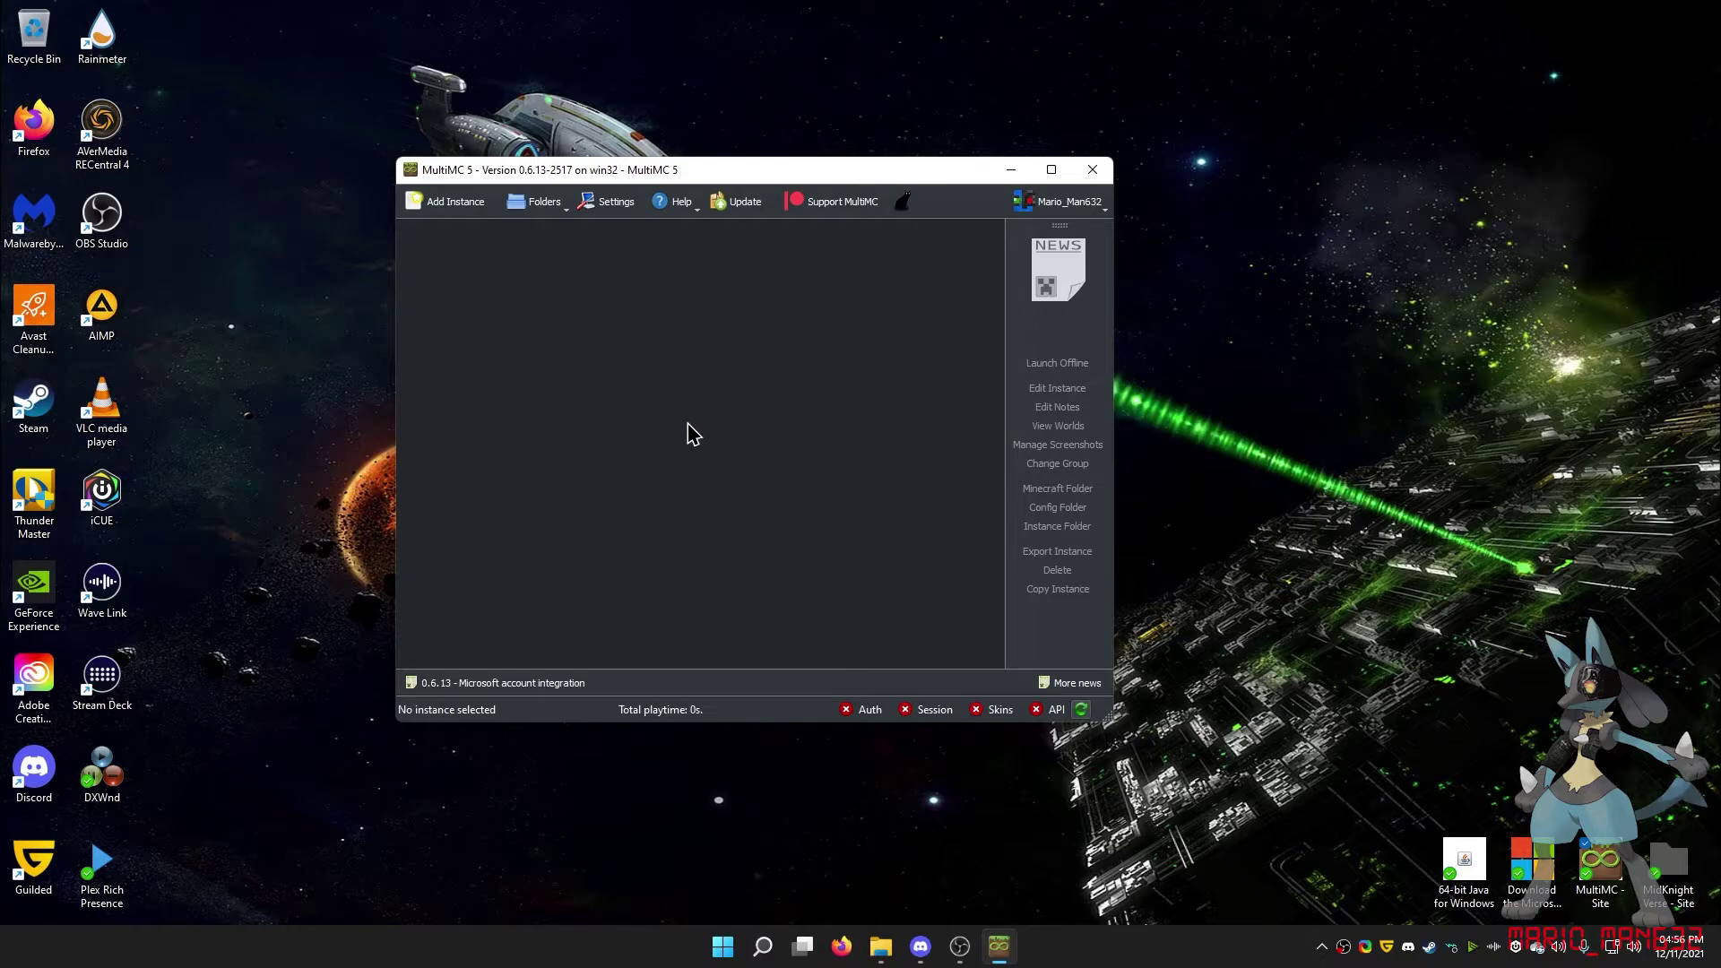
- Start a new instance and browse the modpacks offered by ATLauncher, CurseForge, FTB, FTB Legacy and Technic
{"action": "left_click", "coordinate": [457, 204]}
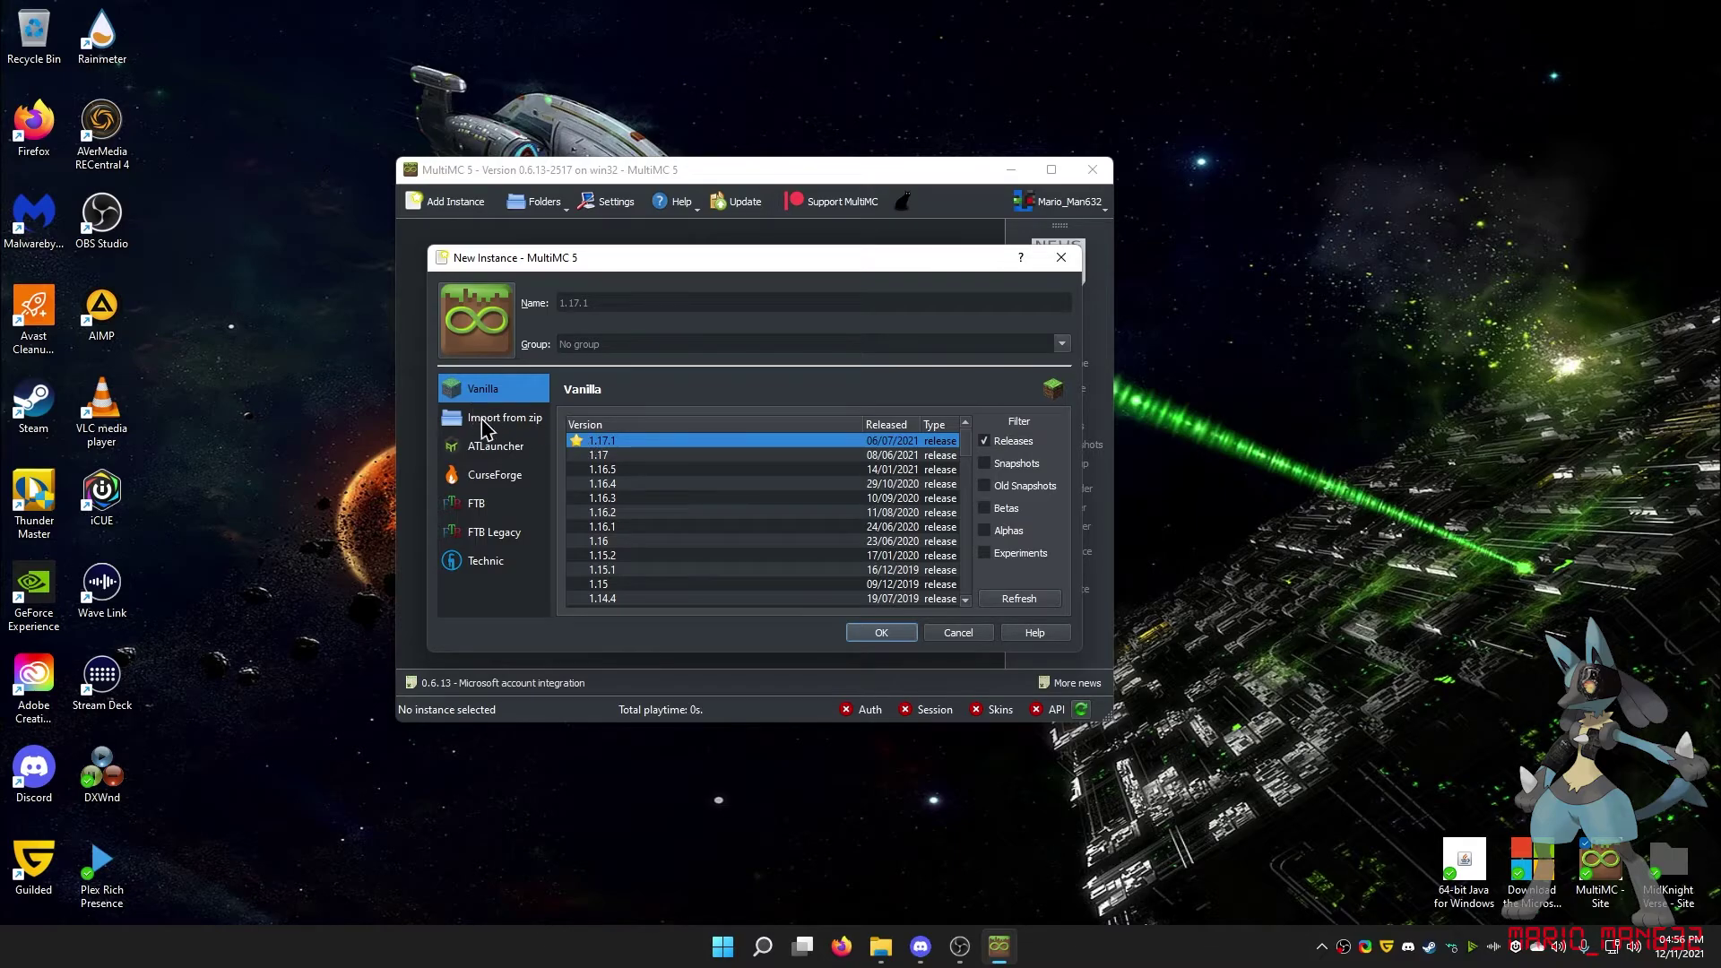
{"action": "left_click", "coordinate": [495, 445]}
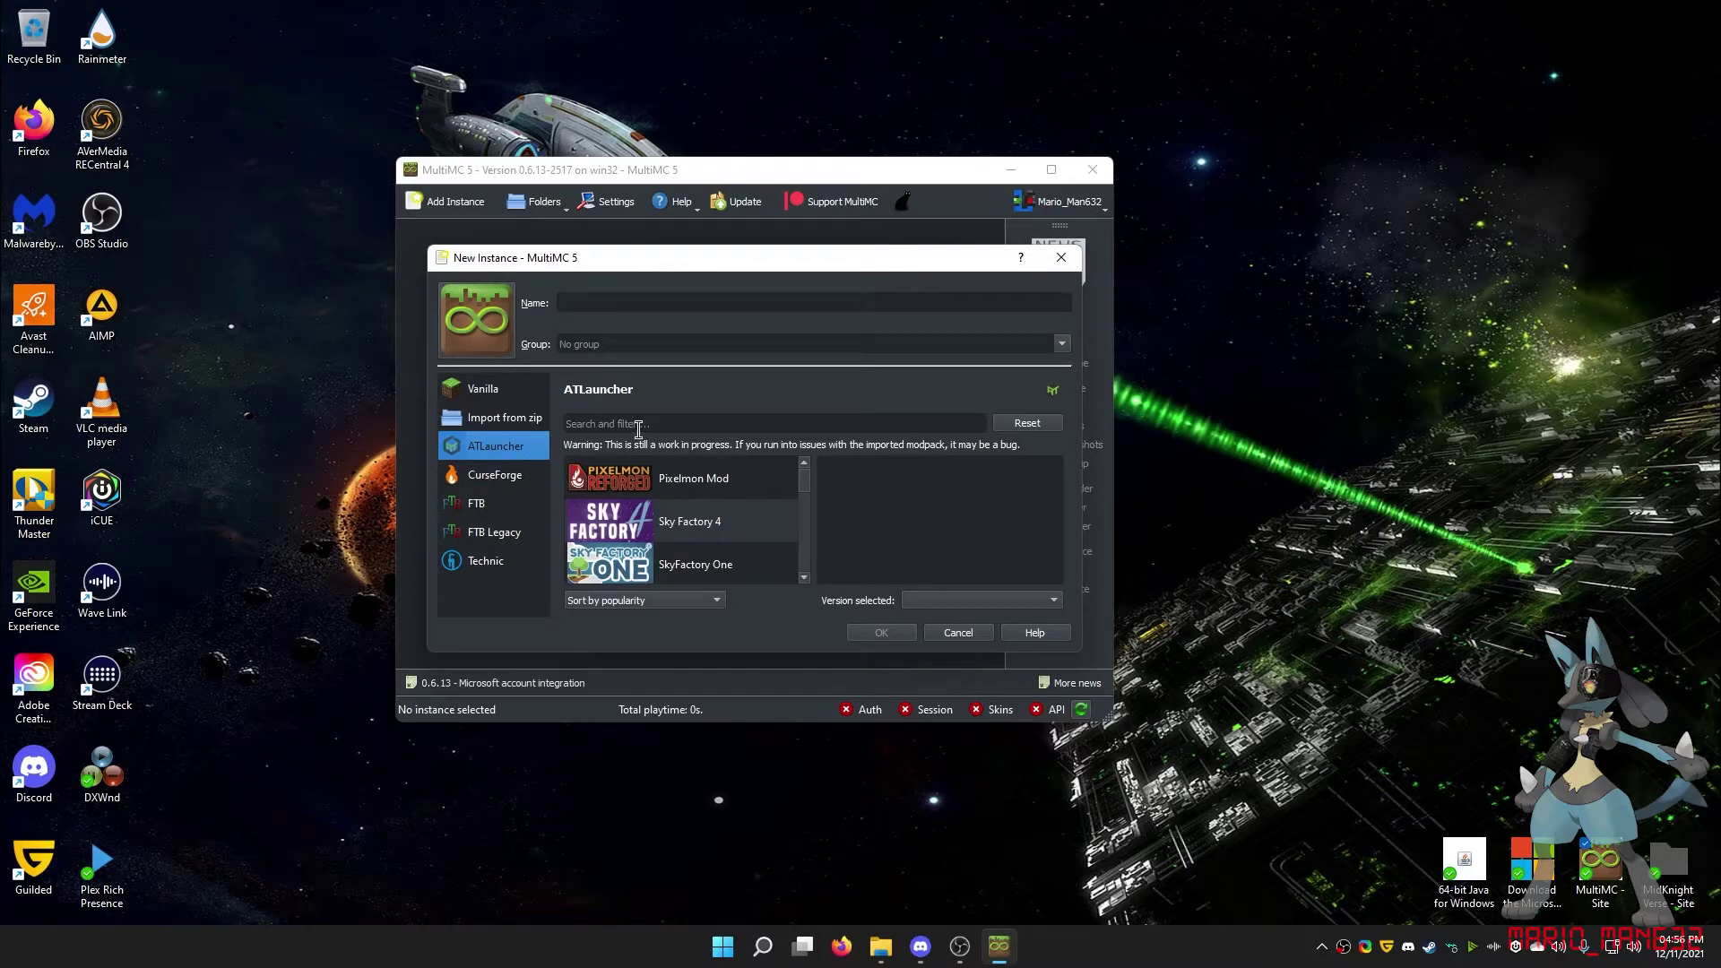
{"action": "left_click", "coordinate": [495, 474]}
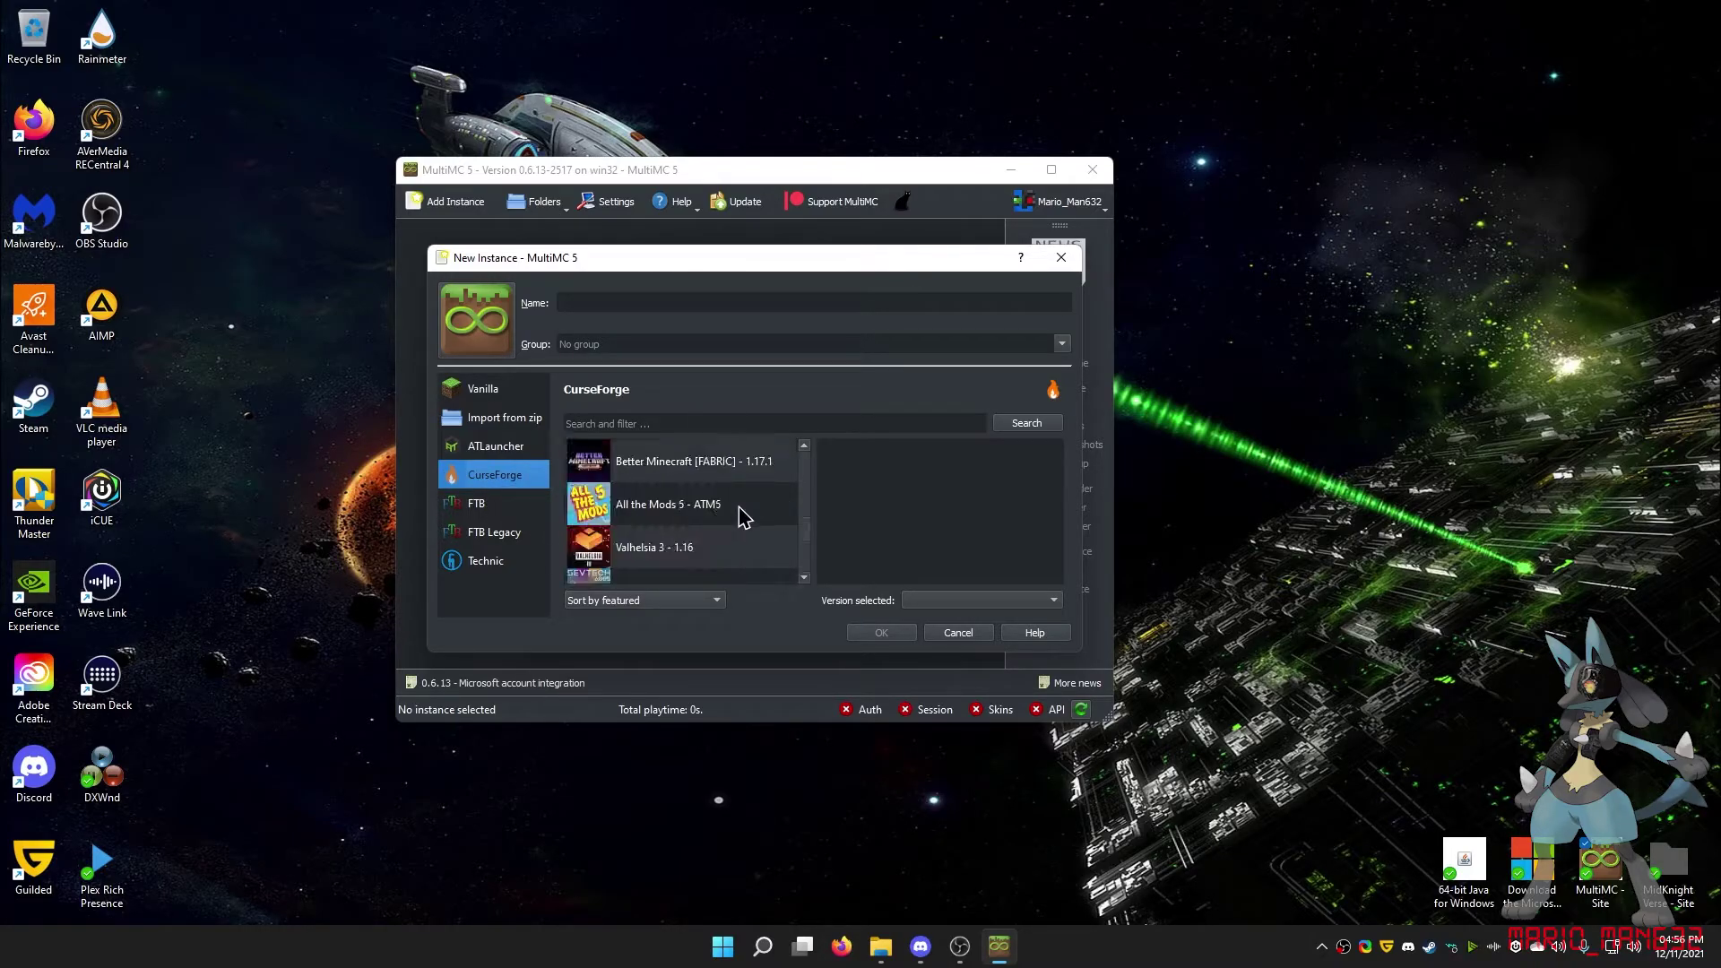
{"action": "left_click", "coordinate": [533, 504]}
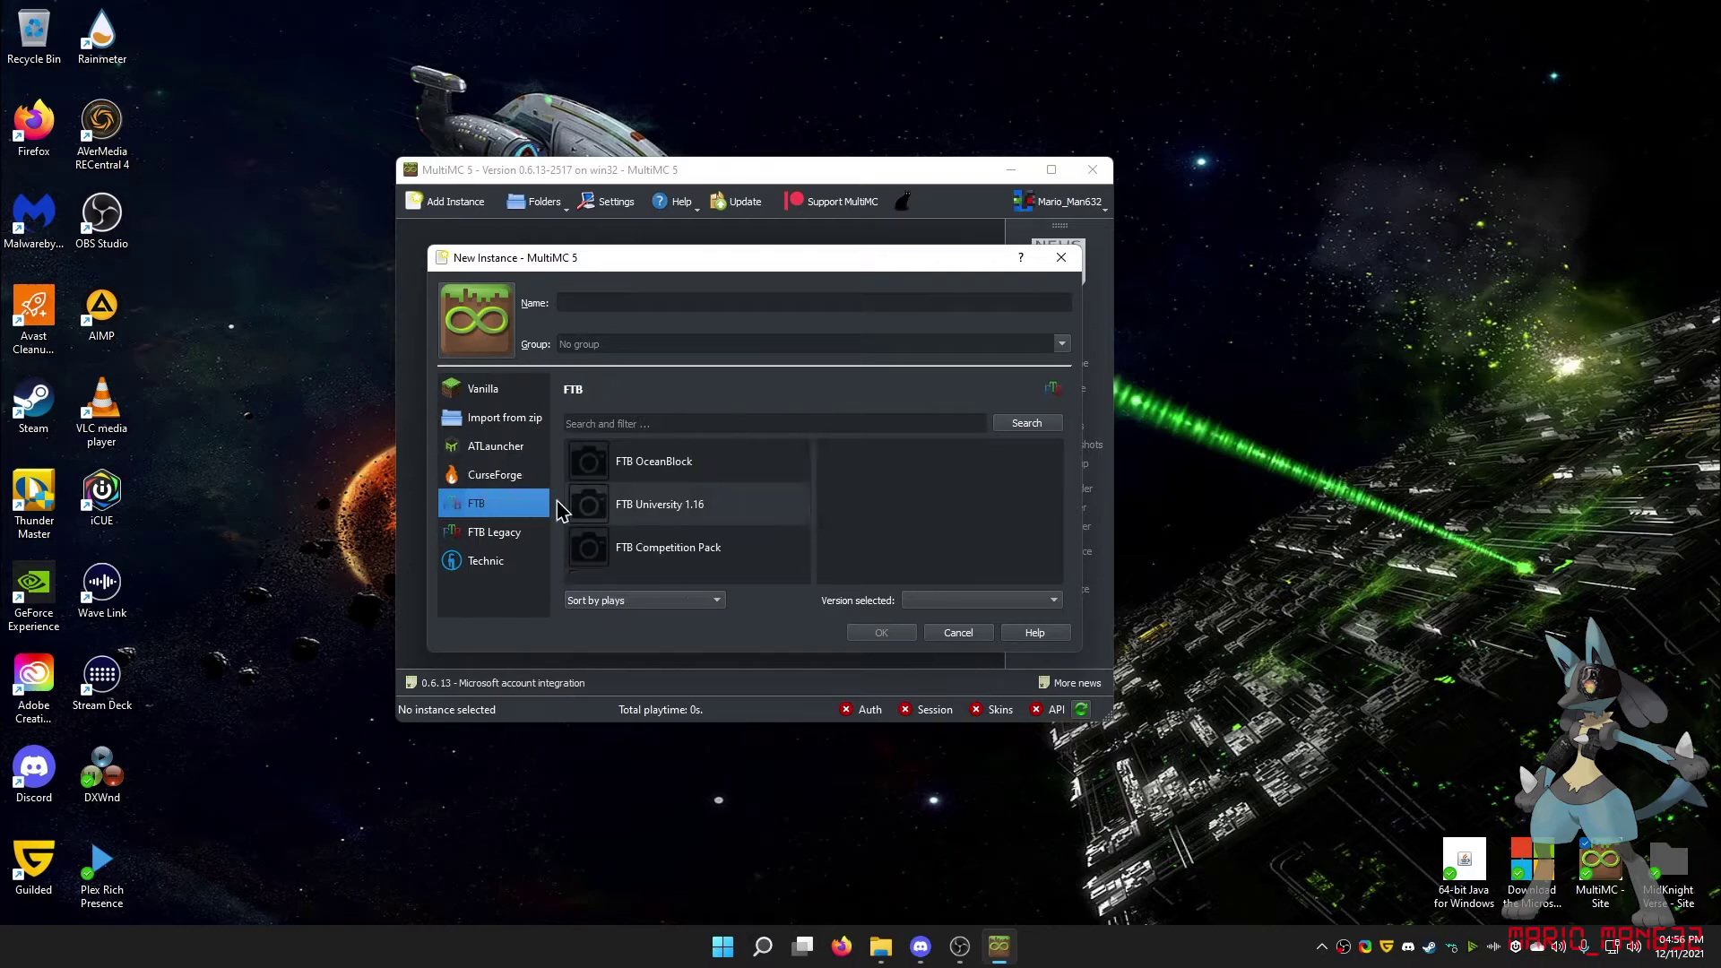
{"action": "left_click", "coordinate": [494, 531]}
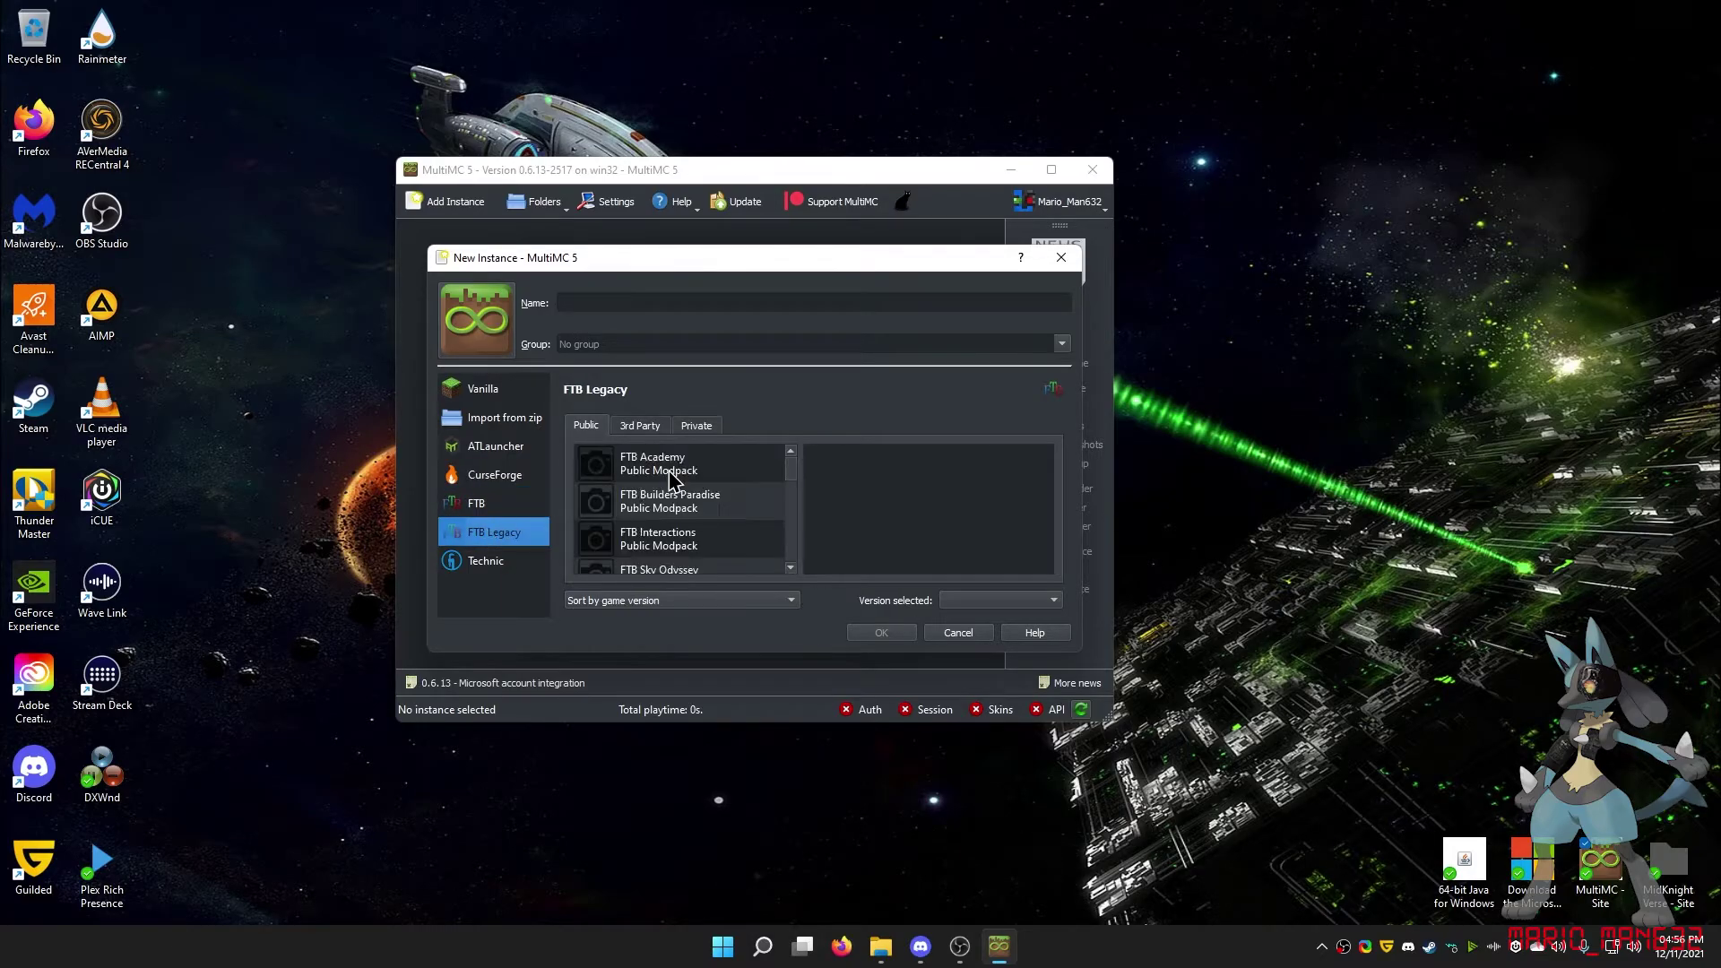
{"action": "scroll", "coordinate": [672, 484], "scroll_direction": "down", "scroll_amount": 5}
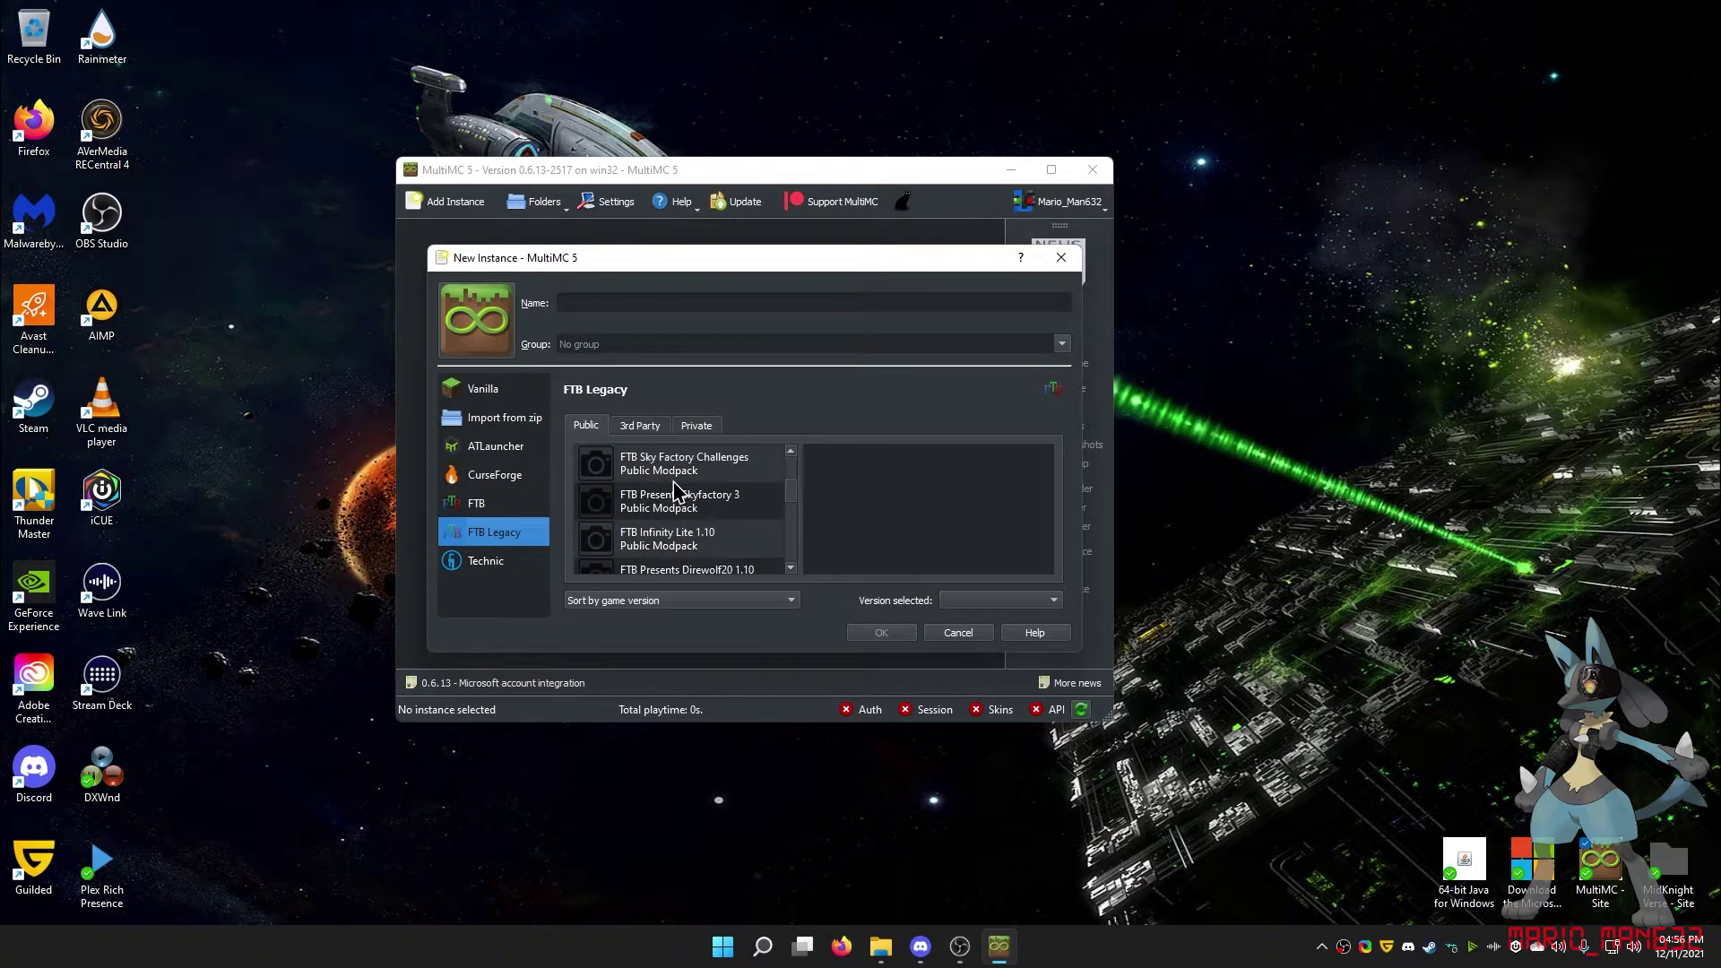
{"action": "left_click", "coordinate": [506, 564]}
{"action": "scroll", "coordinate": [742, 511], "scroll_direction": "down", "scroll_amount": 10}
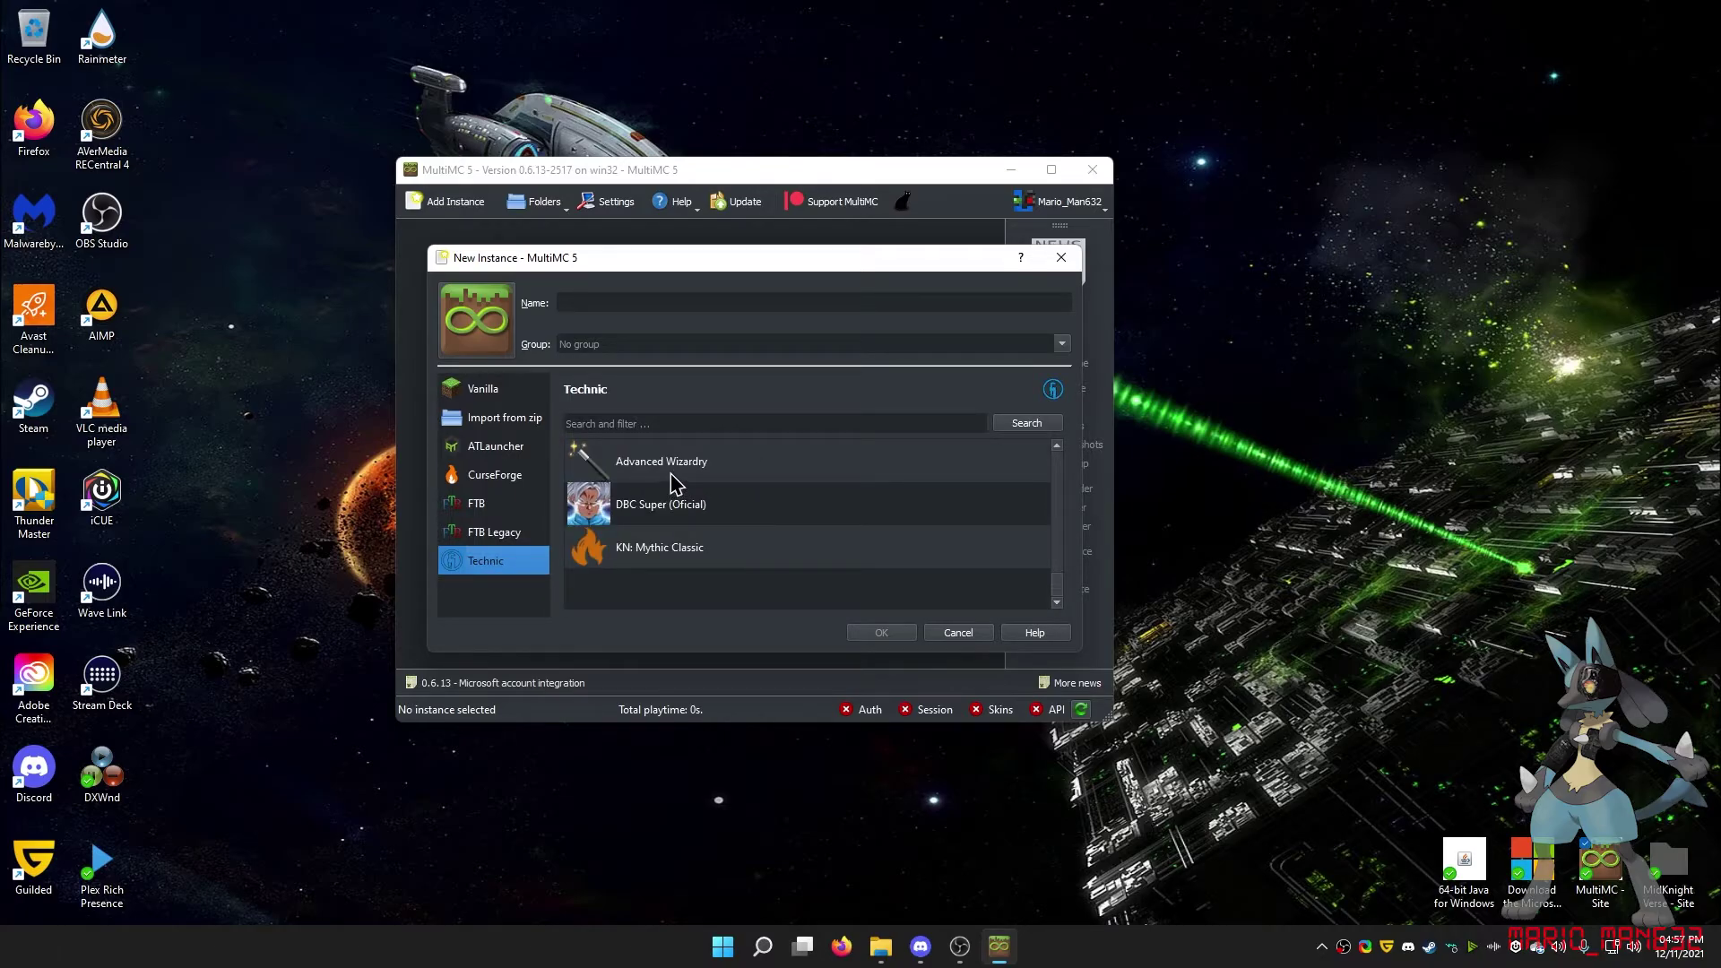
- Search the Technic modpacks for pixelmon, view The Pixelmon Mod, and dismiss the new instance without creating it
{"action": "scroll", "coordinate": [667, 546], "scroll_direction": "up", "scroll_amount": 10}
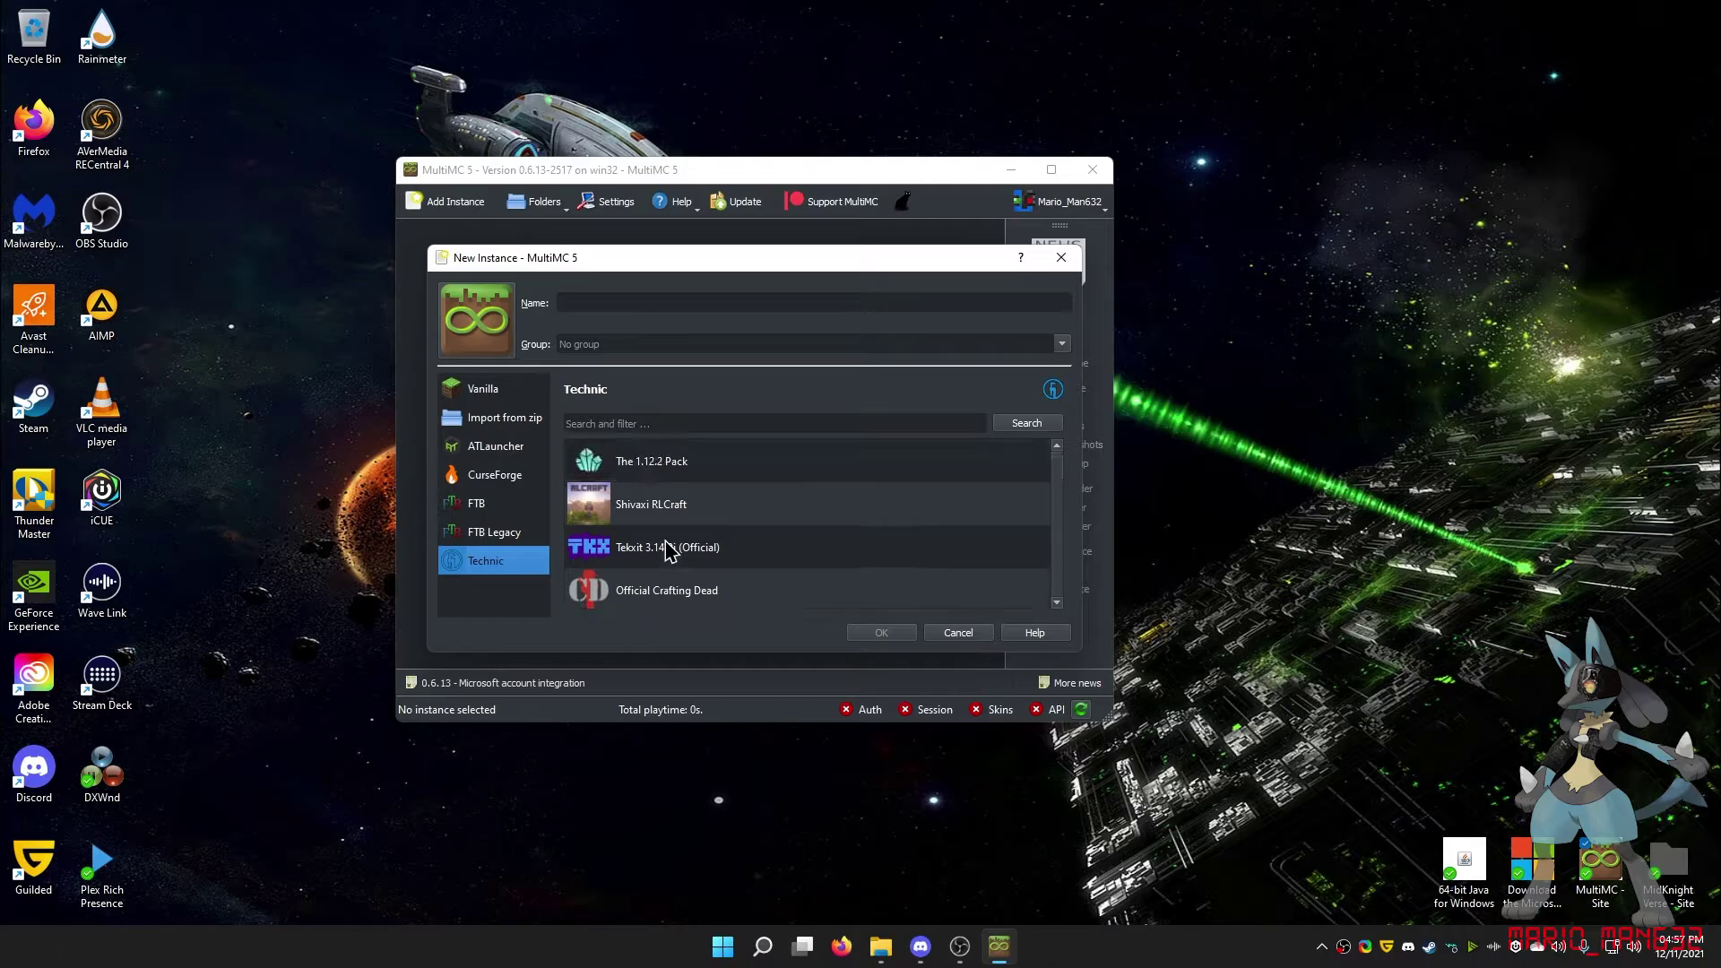
{"action": "left_click", "coordinate": [674, 417]}
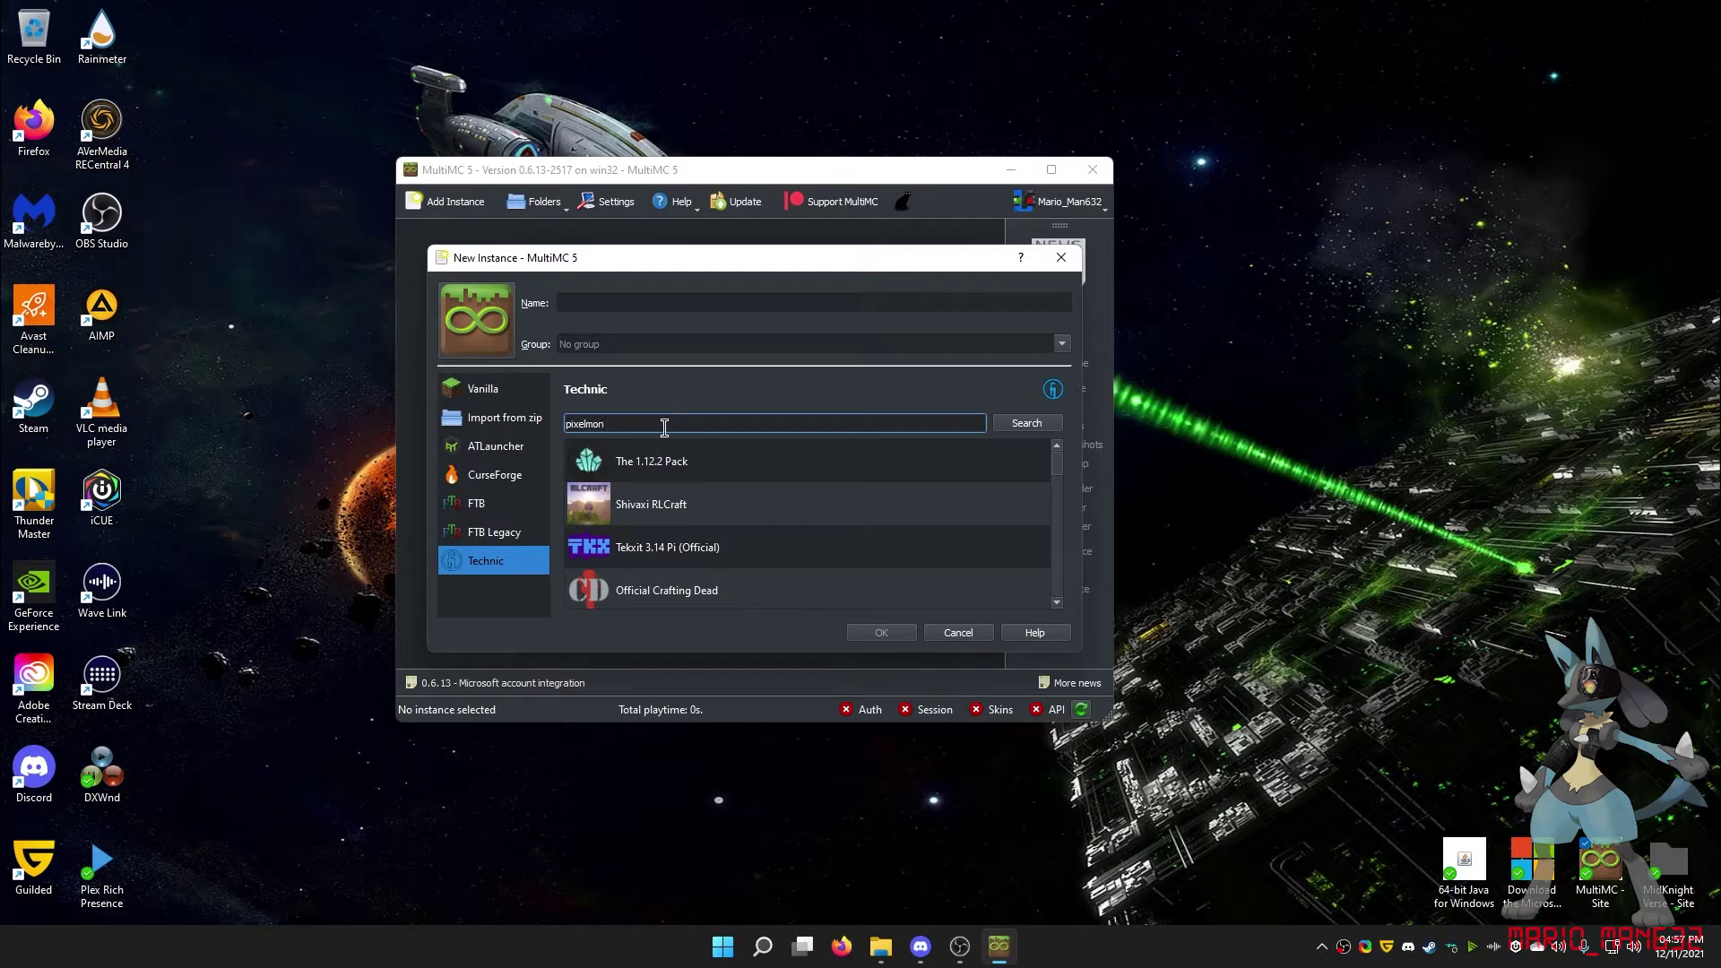
{"action": "left_click", "coordinate": [1023, 425]}
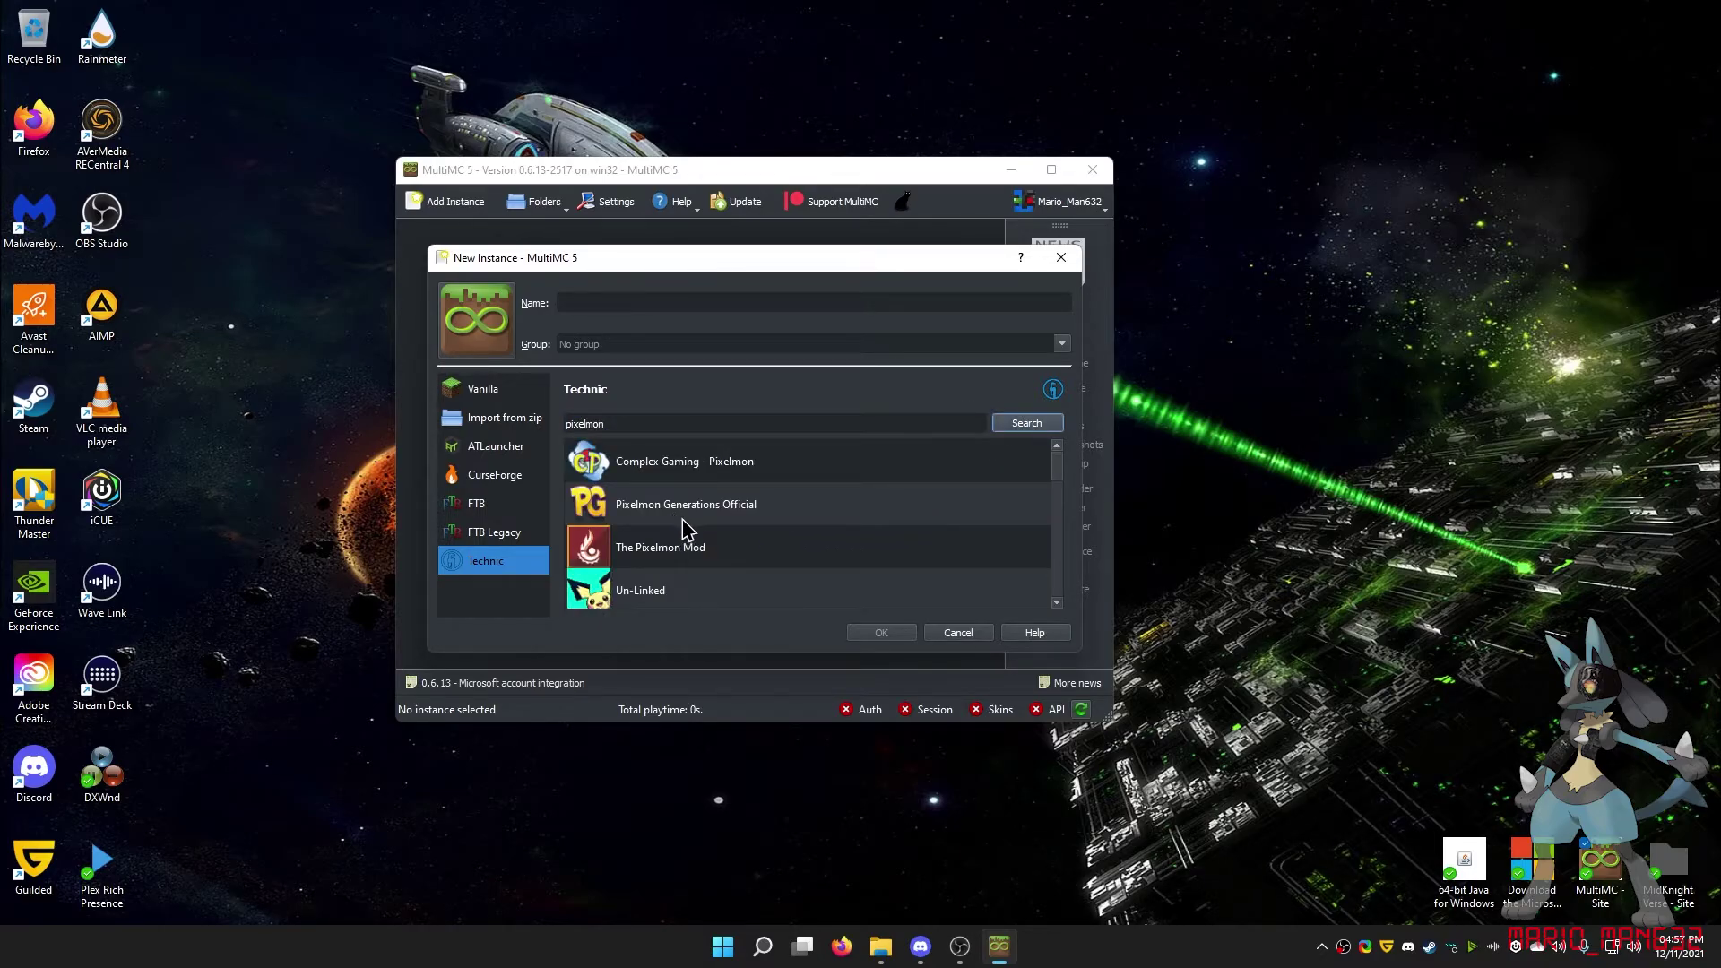
{"action": "left_click", "coordinate": [699, 548]}
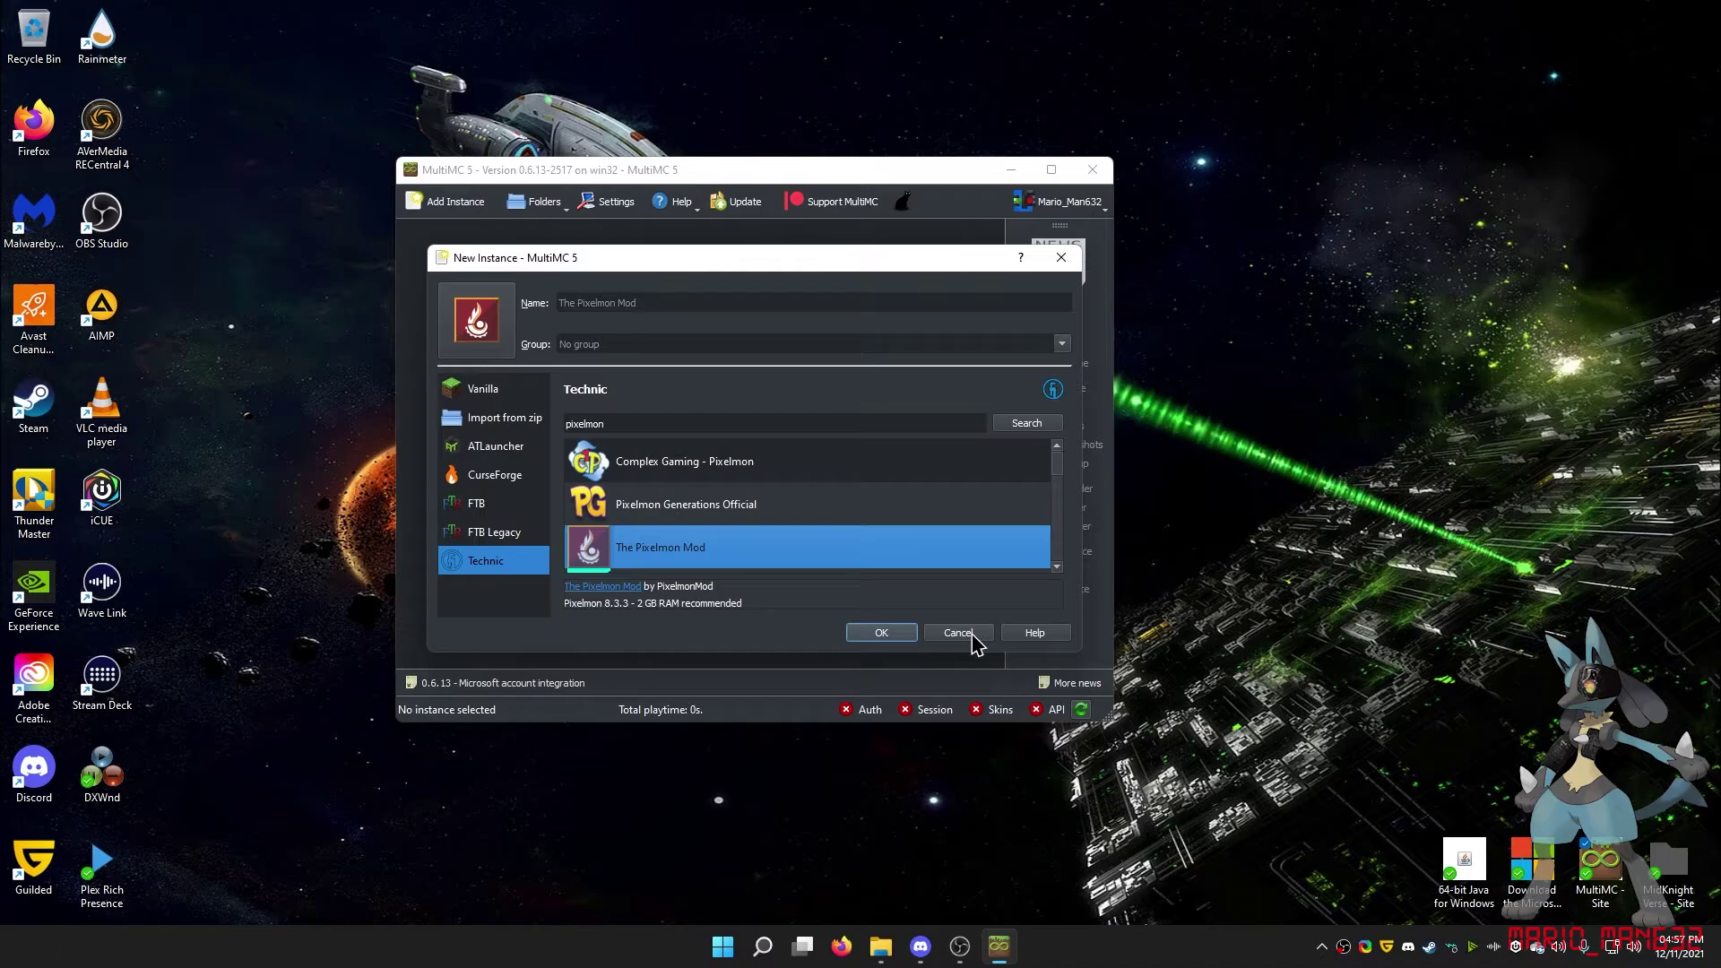
{"action": "left_click", "coordinate": [957, 634]}
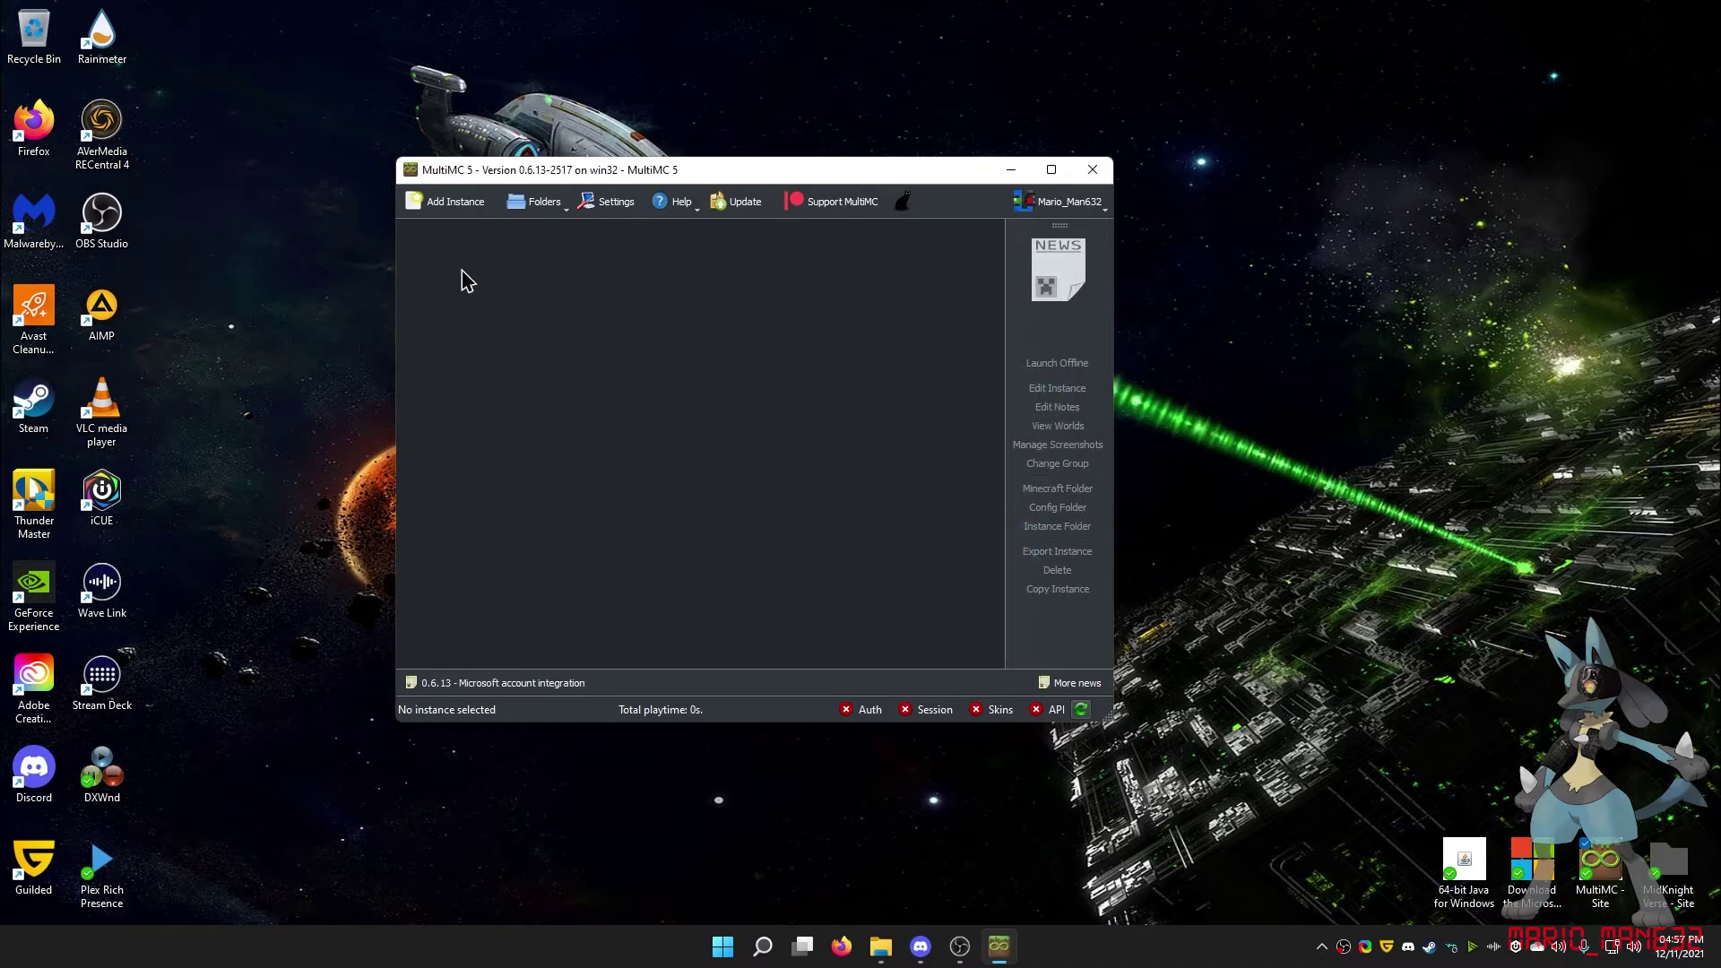
- Switch to File Explorer, select MidKnight Verse v1.1.zip in the Tutorial folder and place the window beside MultiMC
{"action": "left_click", "coordinate": [880, 945]}
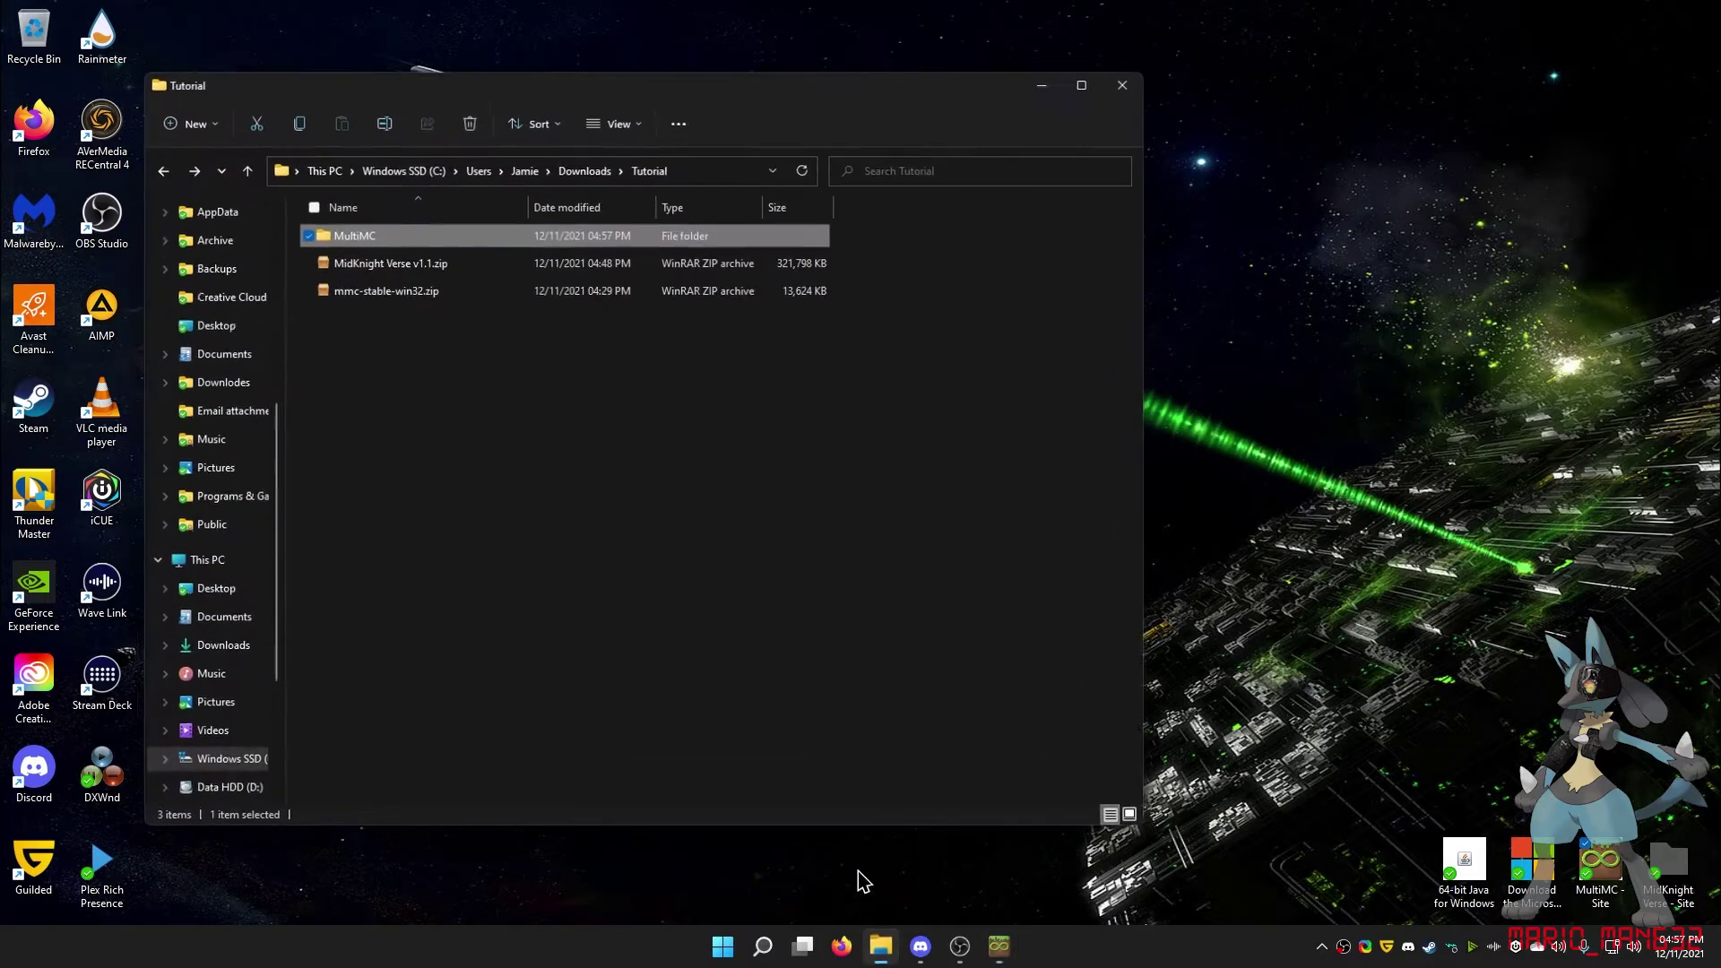
{"action": "left_click", "coordinate": [417, 259]}
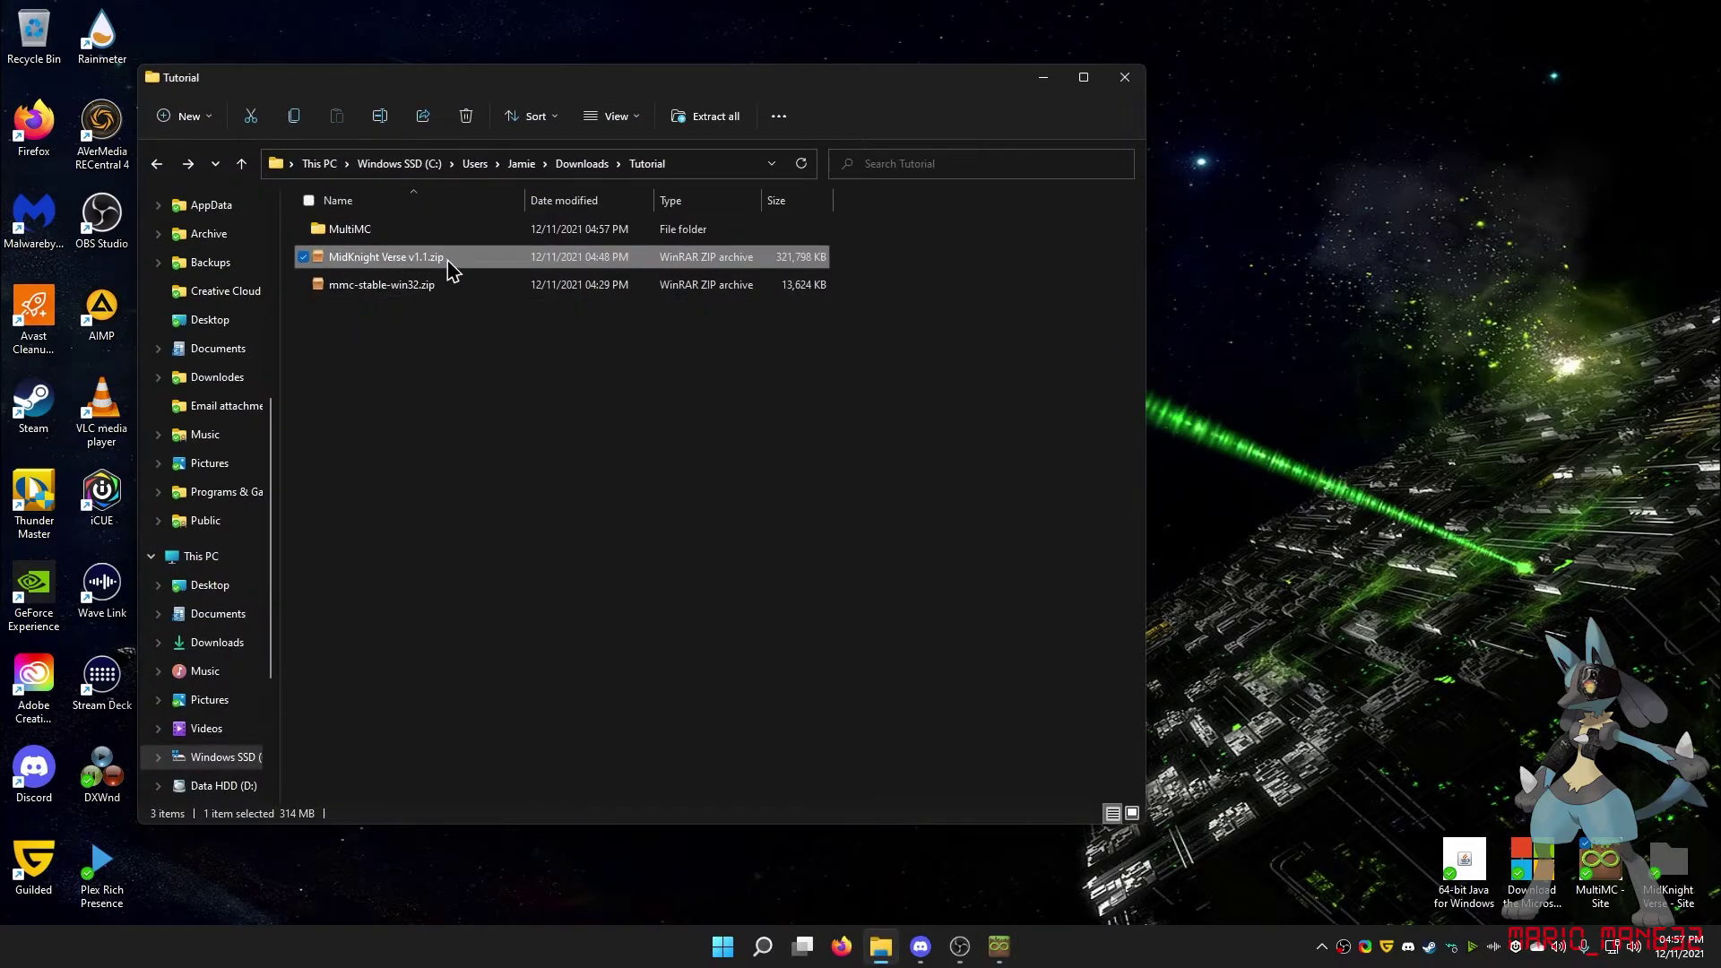
{"action": "left_click_drag", "start_coordinate": [547, 83], "coordinate": [1184, 189]}
{"action": "left_click_drag", "start_coordinate": [1038, 362], "coordinate": [631, 364]}
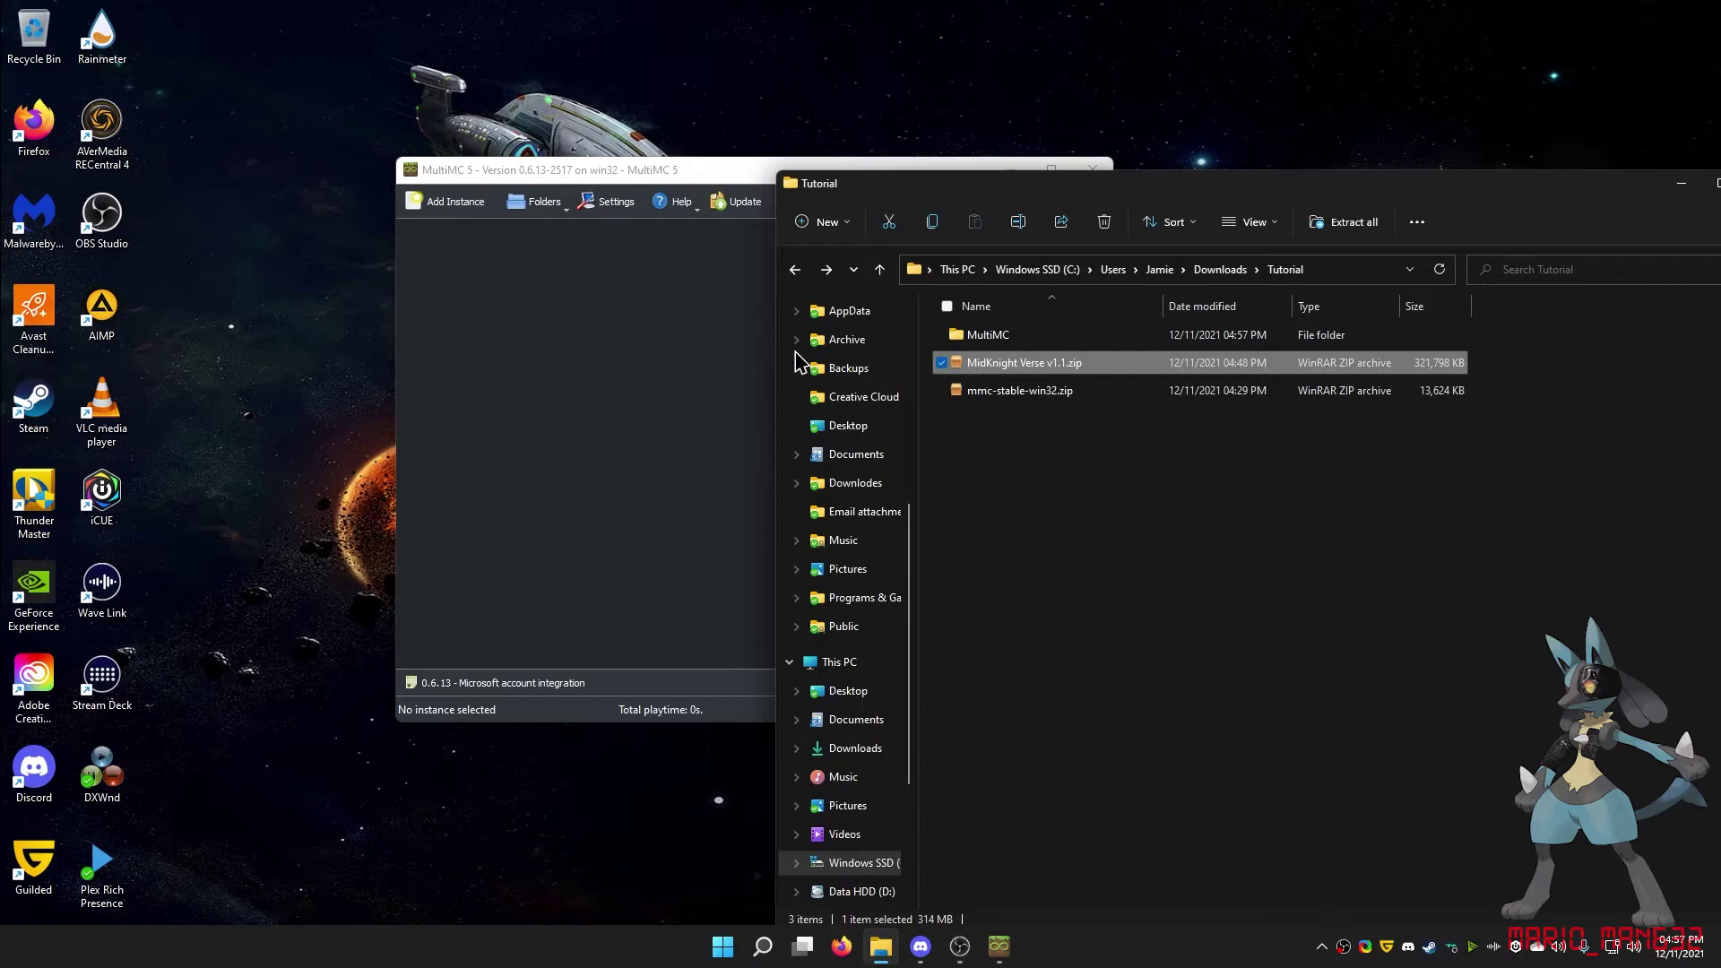
{"action": "left_click", "coordinate": [448, 201]}
{"action": "left_click", "coordinate": [493, 417]}
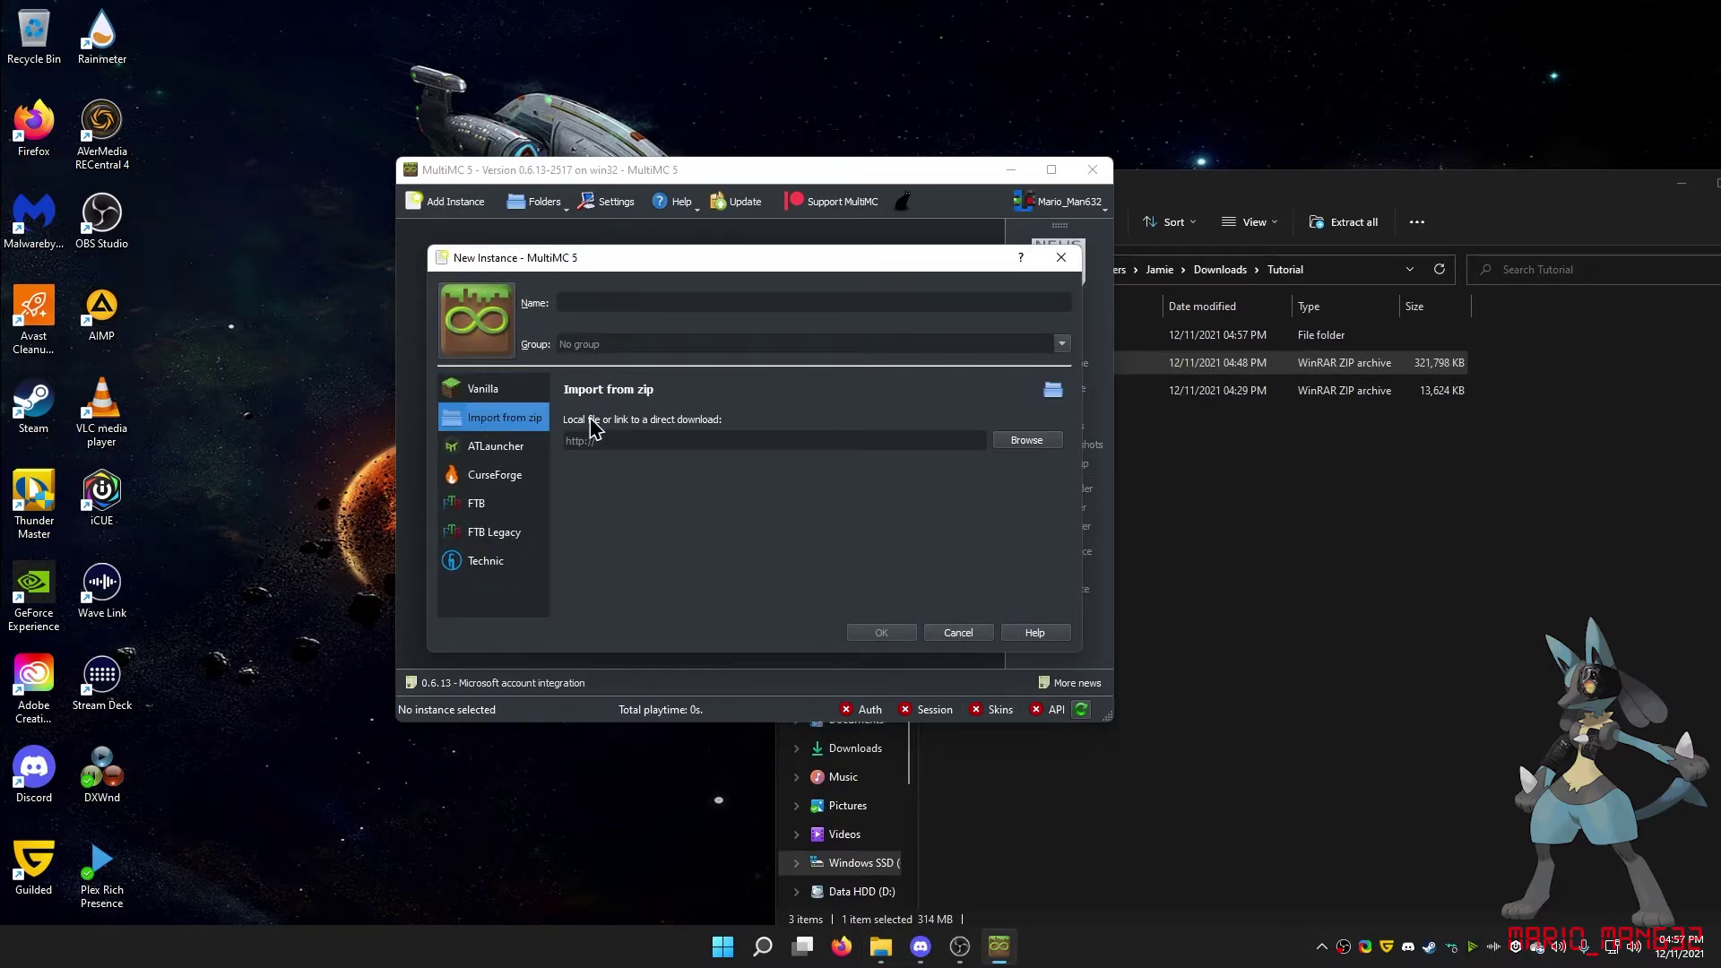
{"action": "left_click", "coordinate": [656, 442]}
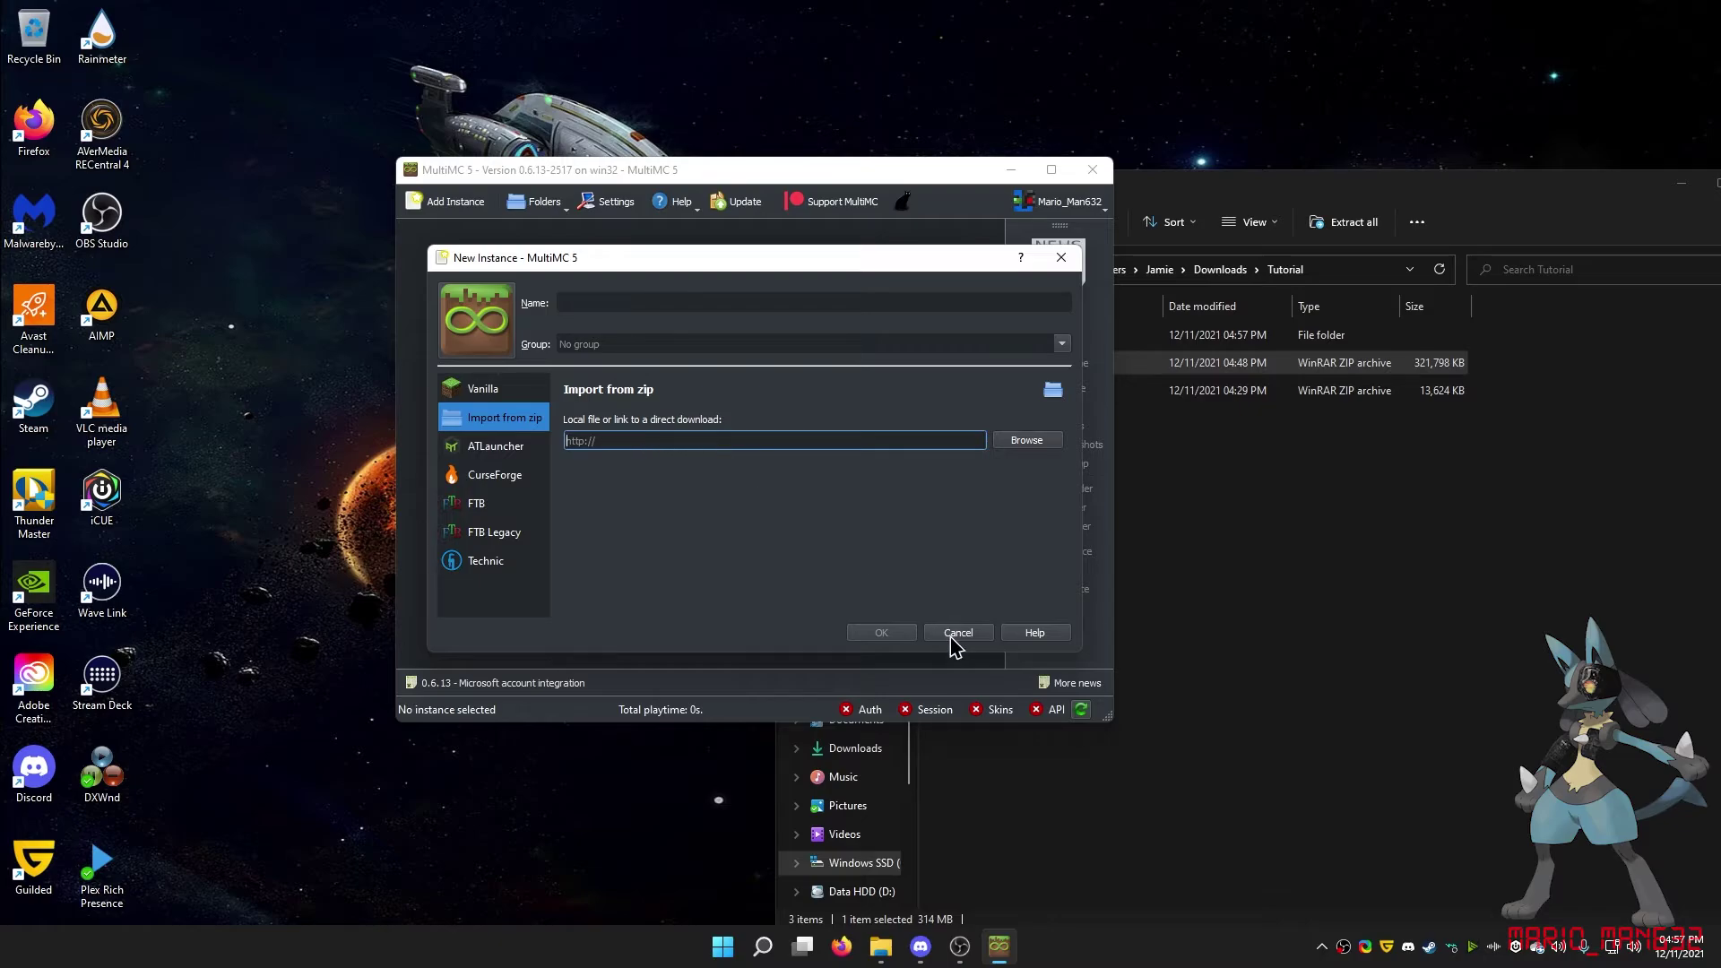
{"action": "left_click", "coordinate": [957, 633]}
- Import MidKnight Verse v1.1.zip from the Tutorial folder into MultiMC as a new instance under its suggested name
{"action": "left_click_drag", "start_coordinate": [1157, 363], "coordinate": [811, 398]}
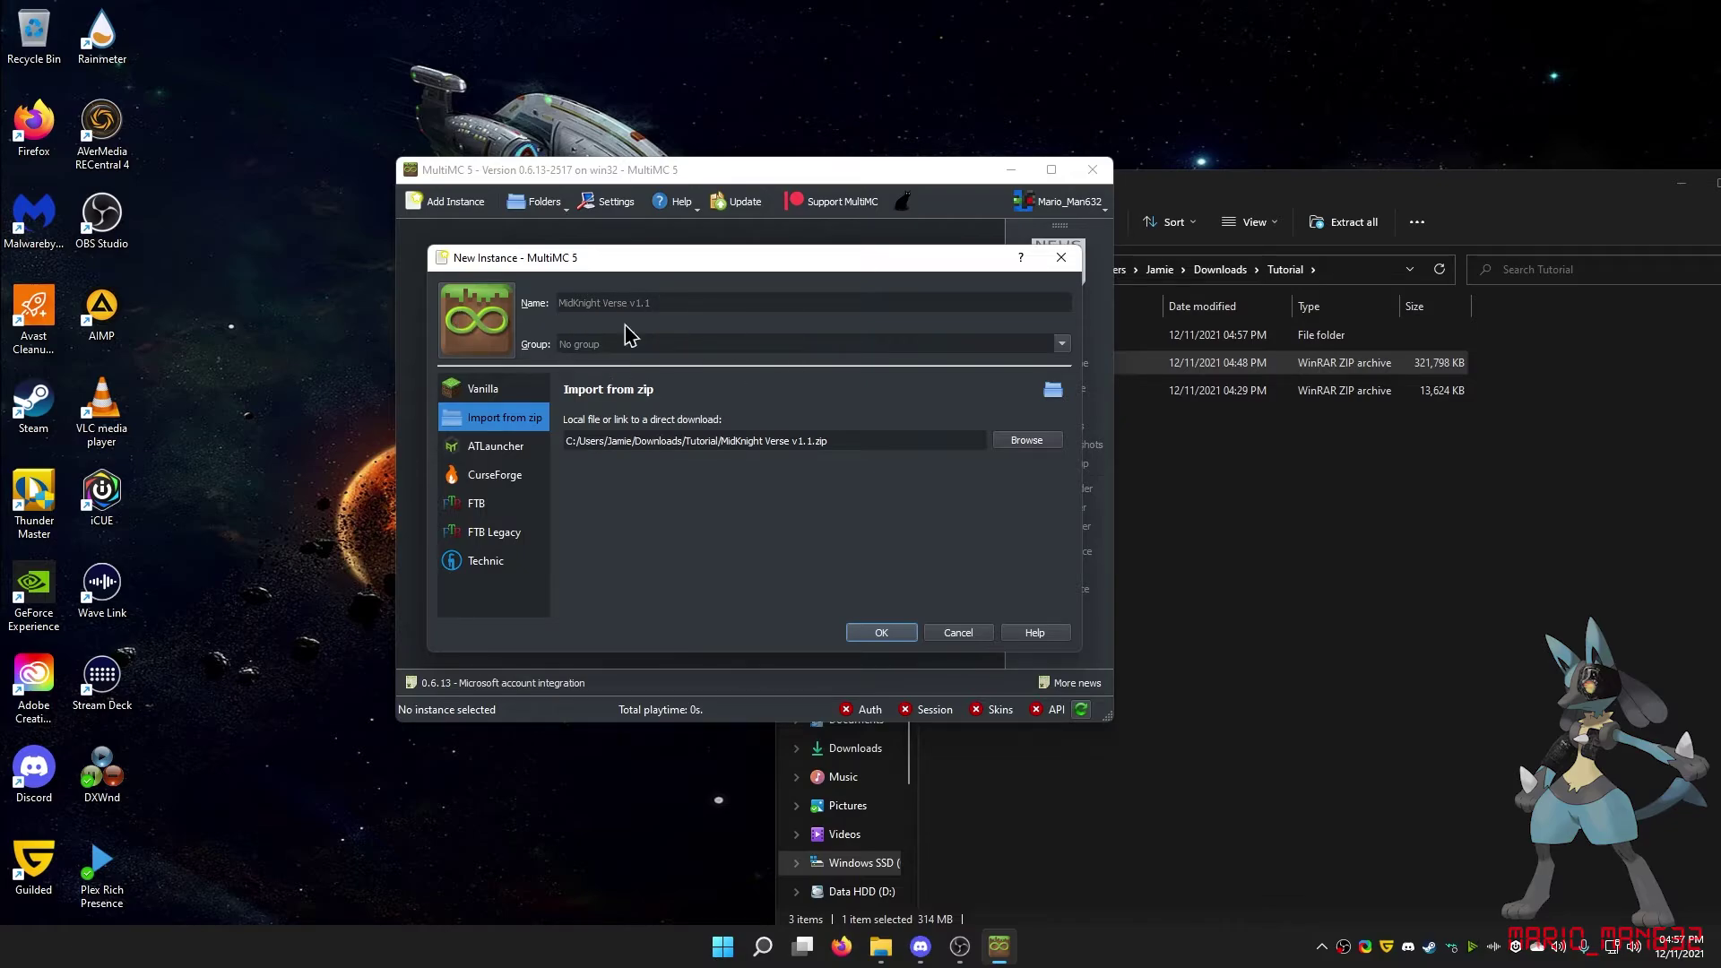
{"action": "left_click", "coordinate": [881, 632]}
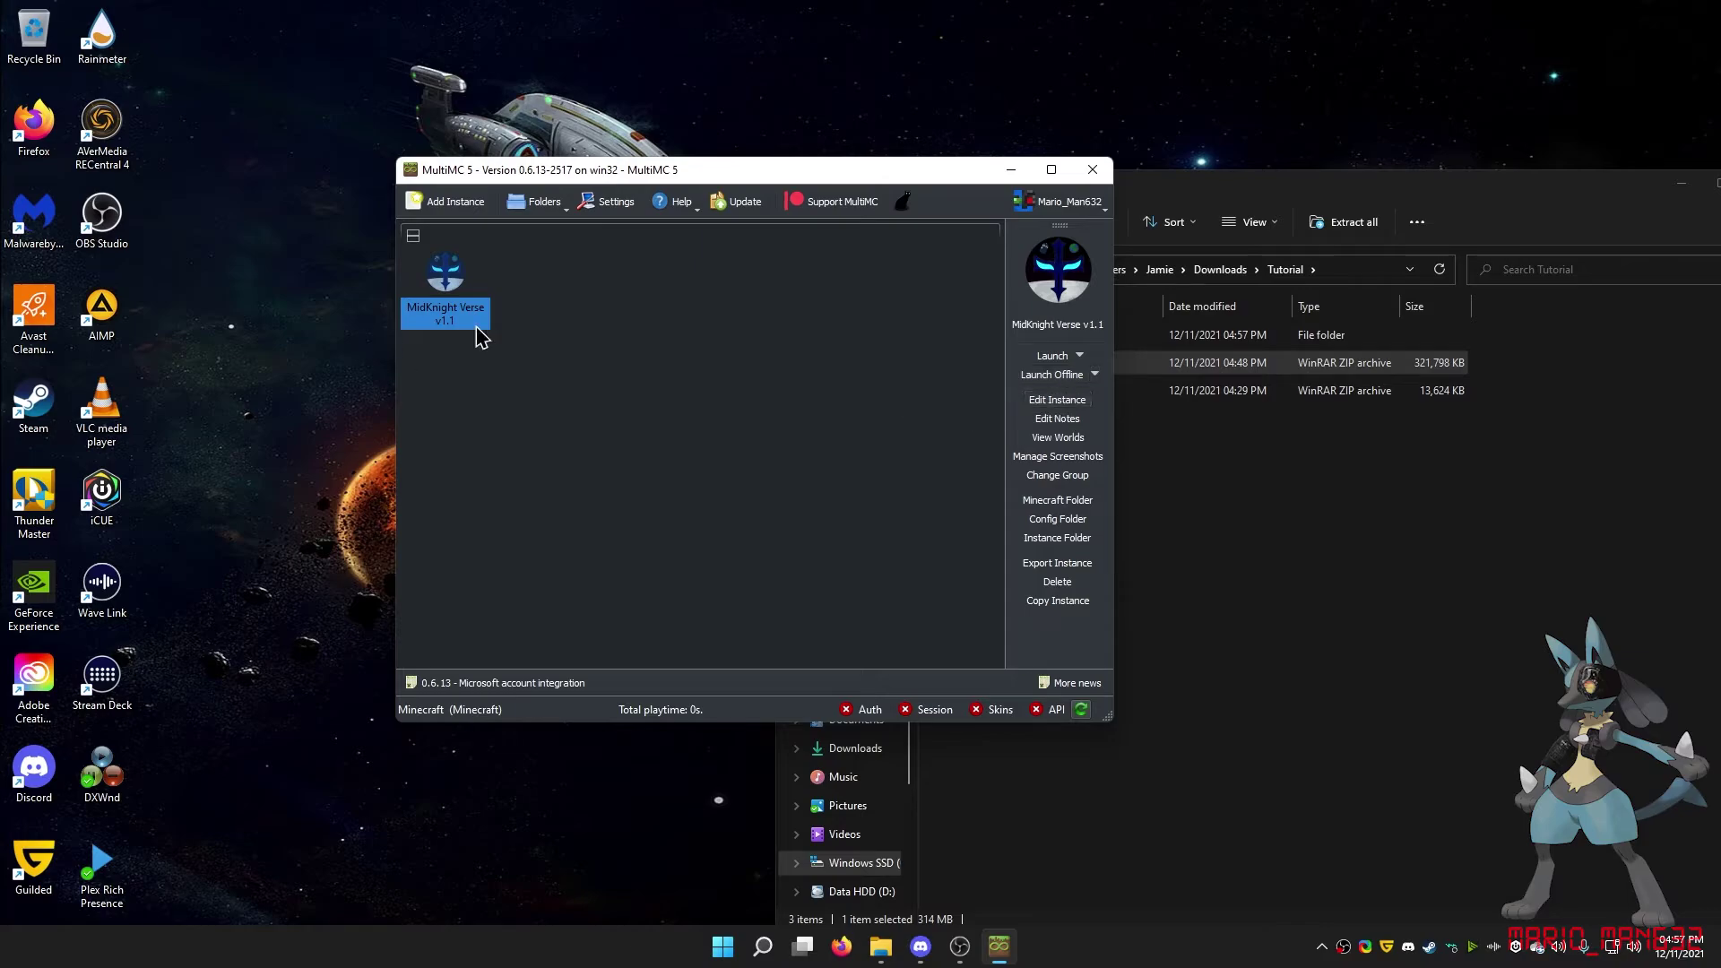
- Open the MidKnight Verse v1.1 instance for editing and look through its mods, resource packs, notes, servers and settings pages
{"action": "left_click", "coordinate": [1075, 399]}
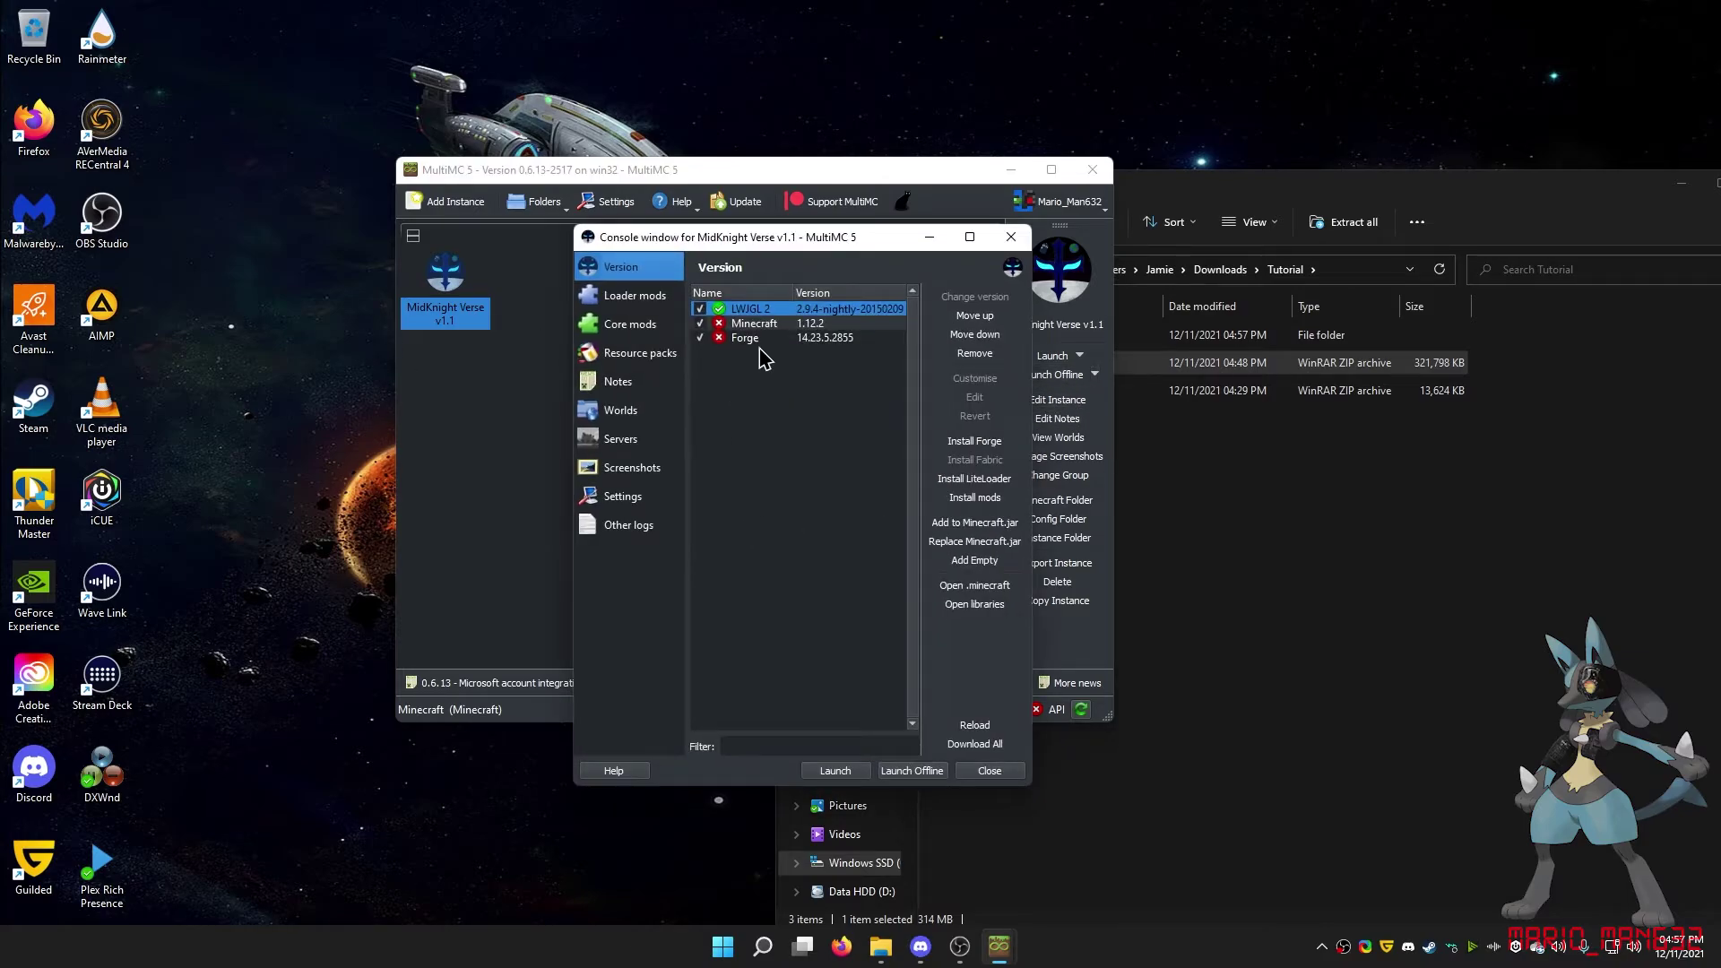
{"action": "left_click_drag", "start_coordinate": [744, 243], "coordinate": [568, 240]}
{"action": "left_click", "coordinate": [458, 290]}
{"action": "left_click", "coordinate": [454, 319]}
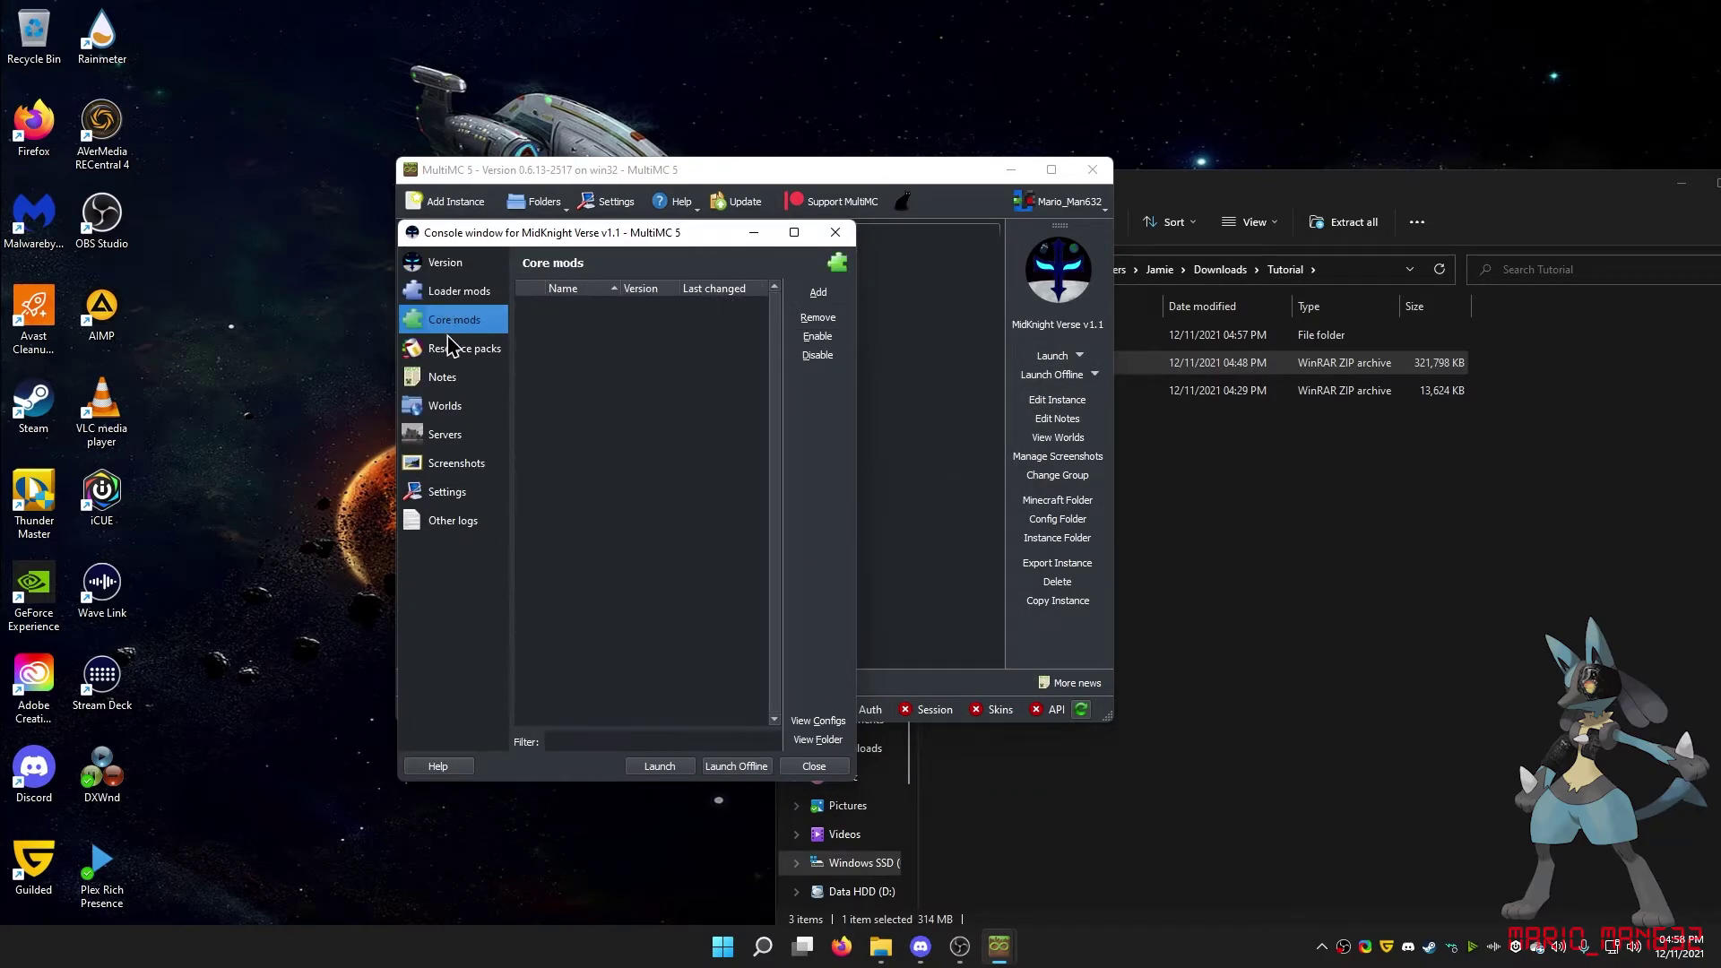
{"action": "left_click", "coordinate": [464, 348]}
{"action": "left_click", "coordinate": [448, 376]}
{"action": "left_click", "coordinate": [451, 434]}
{"action": "left_click", "coordinate": [449, 375]}
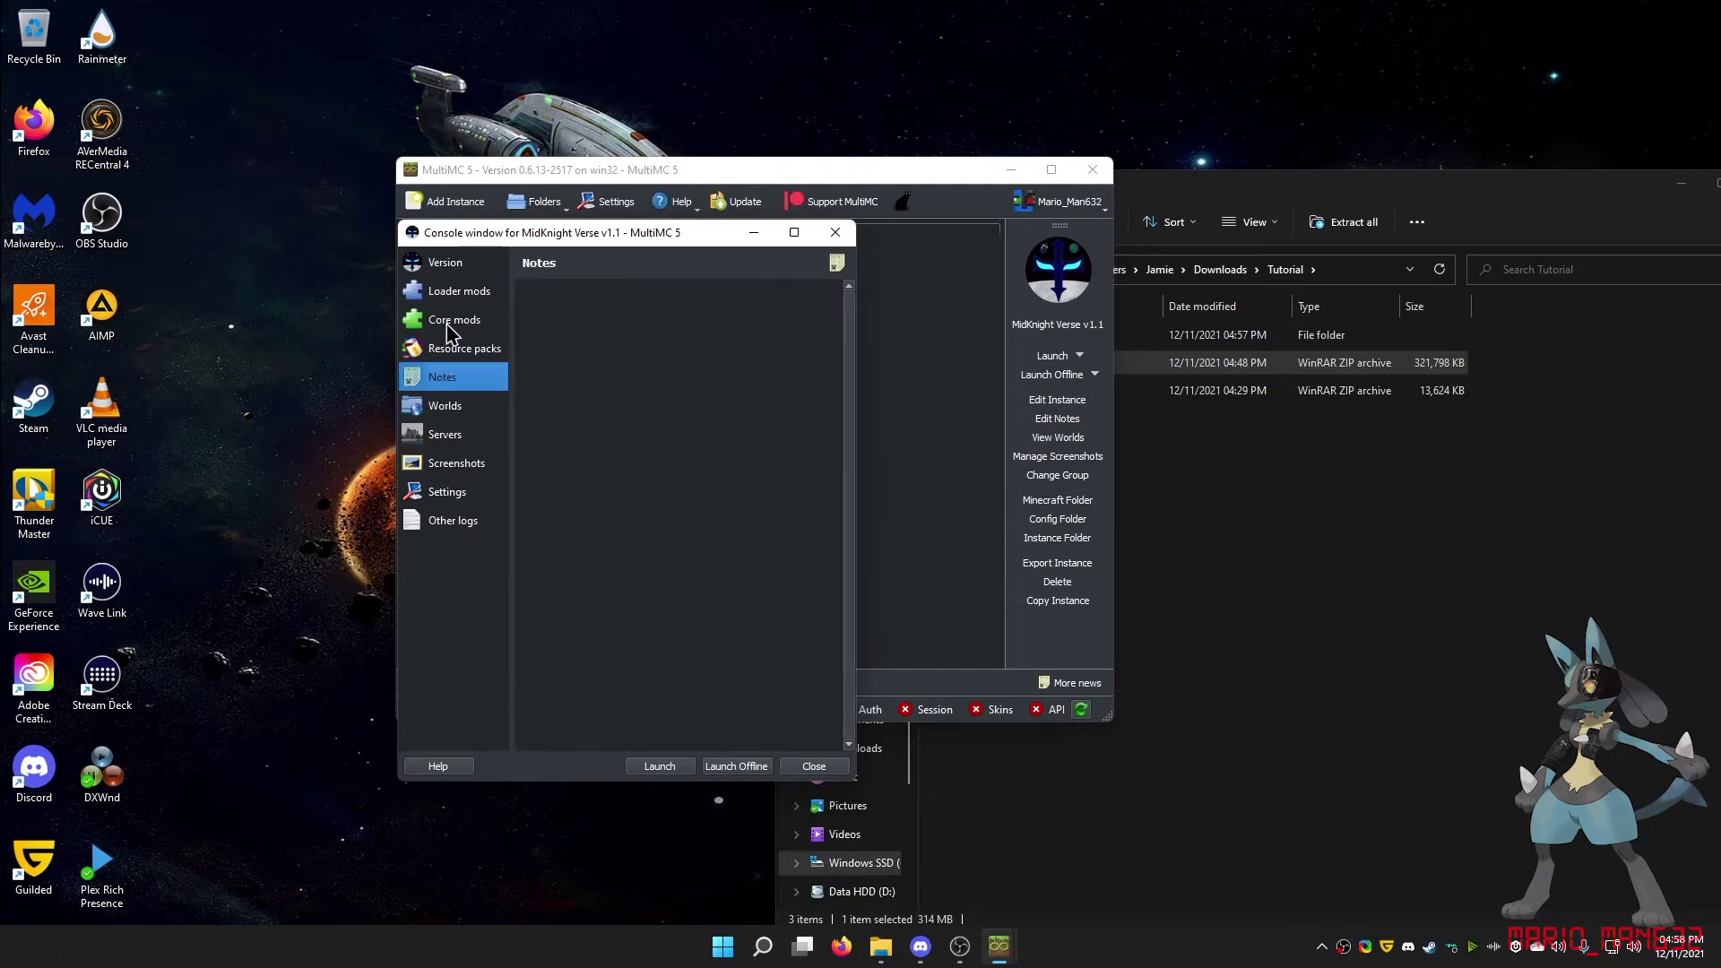
{"action": "left_click", "coordinate": [451, 322]}
{"action": "left_click", "coordinate": [451, 434]}
{"action": "left_click", "coordinate": [453, 492]}
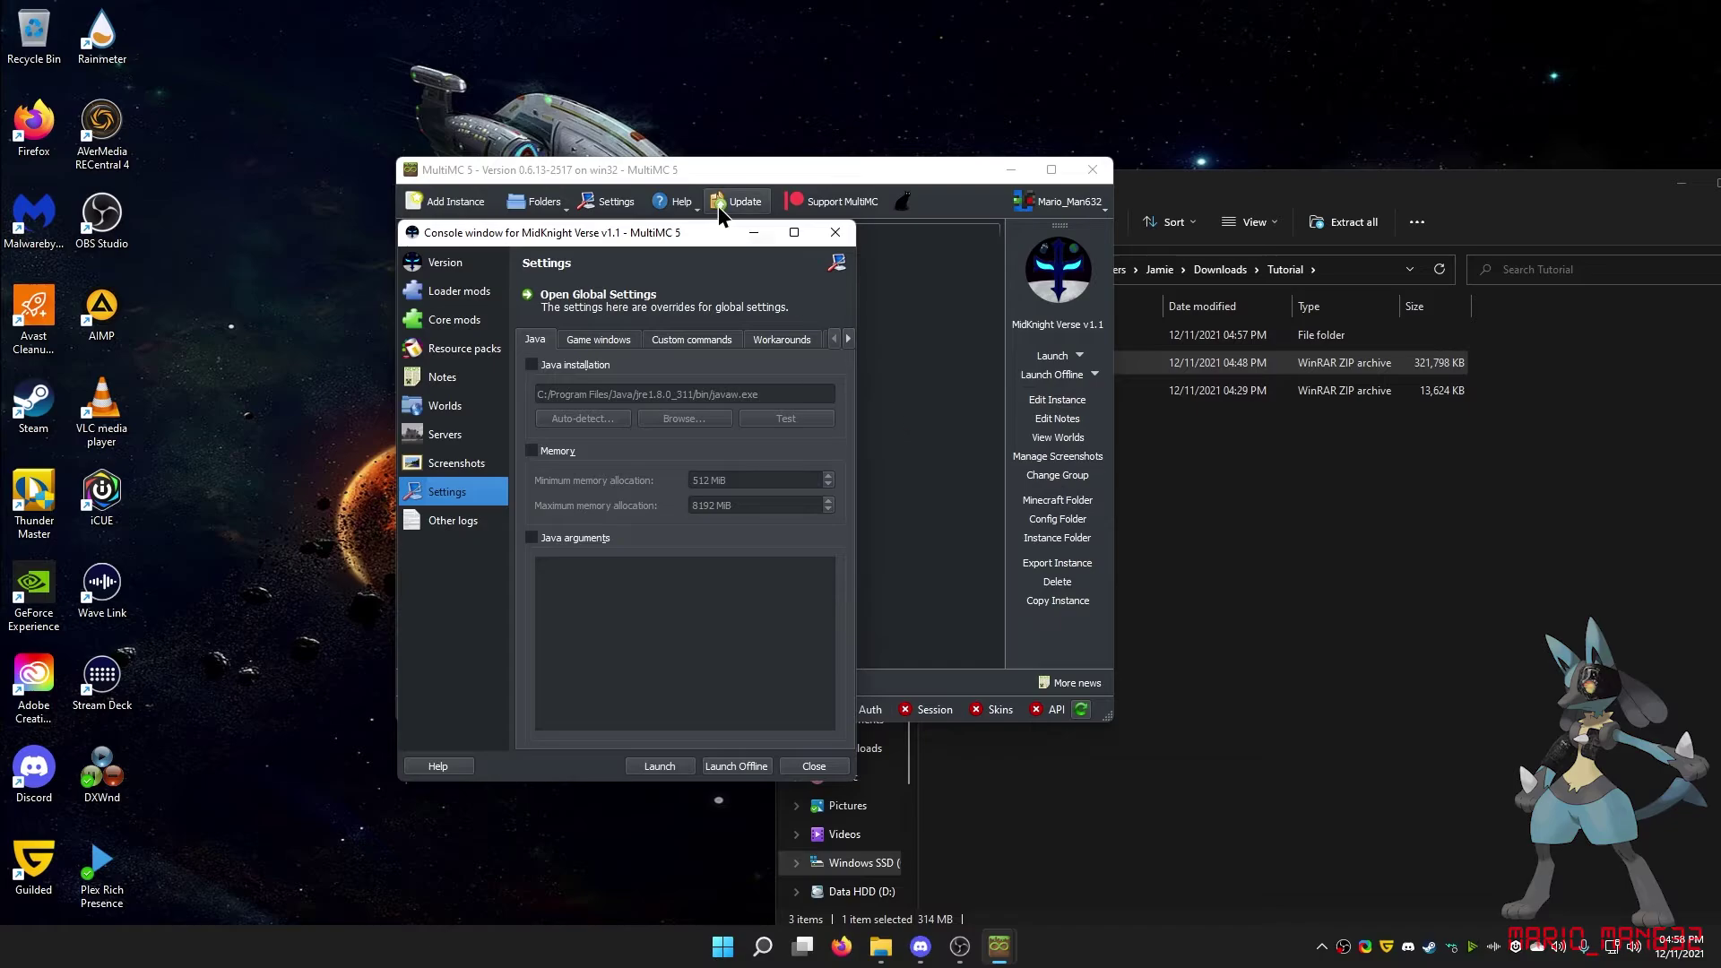
{"action": "left_click", "coordinate": [843, 235]}
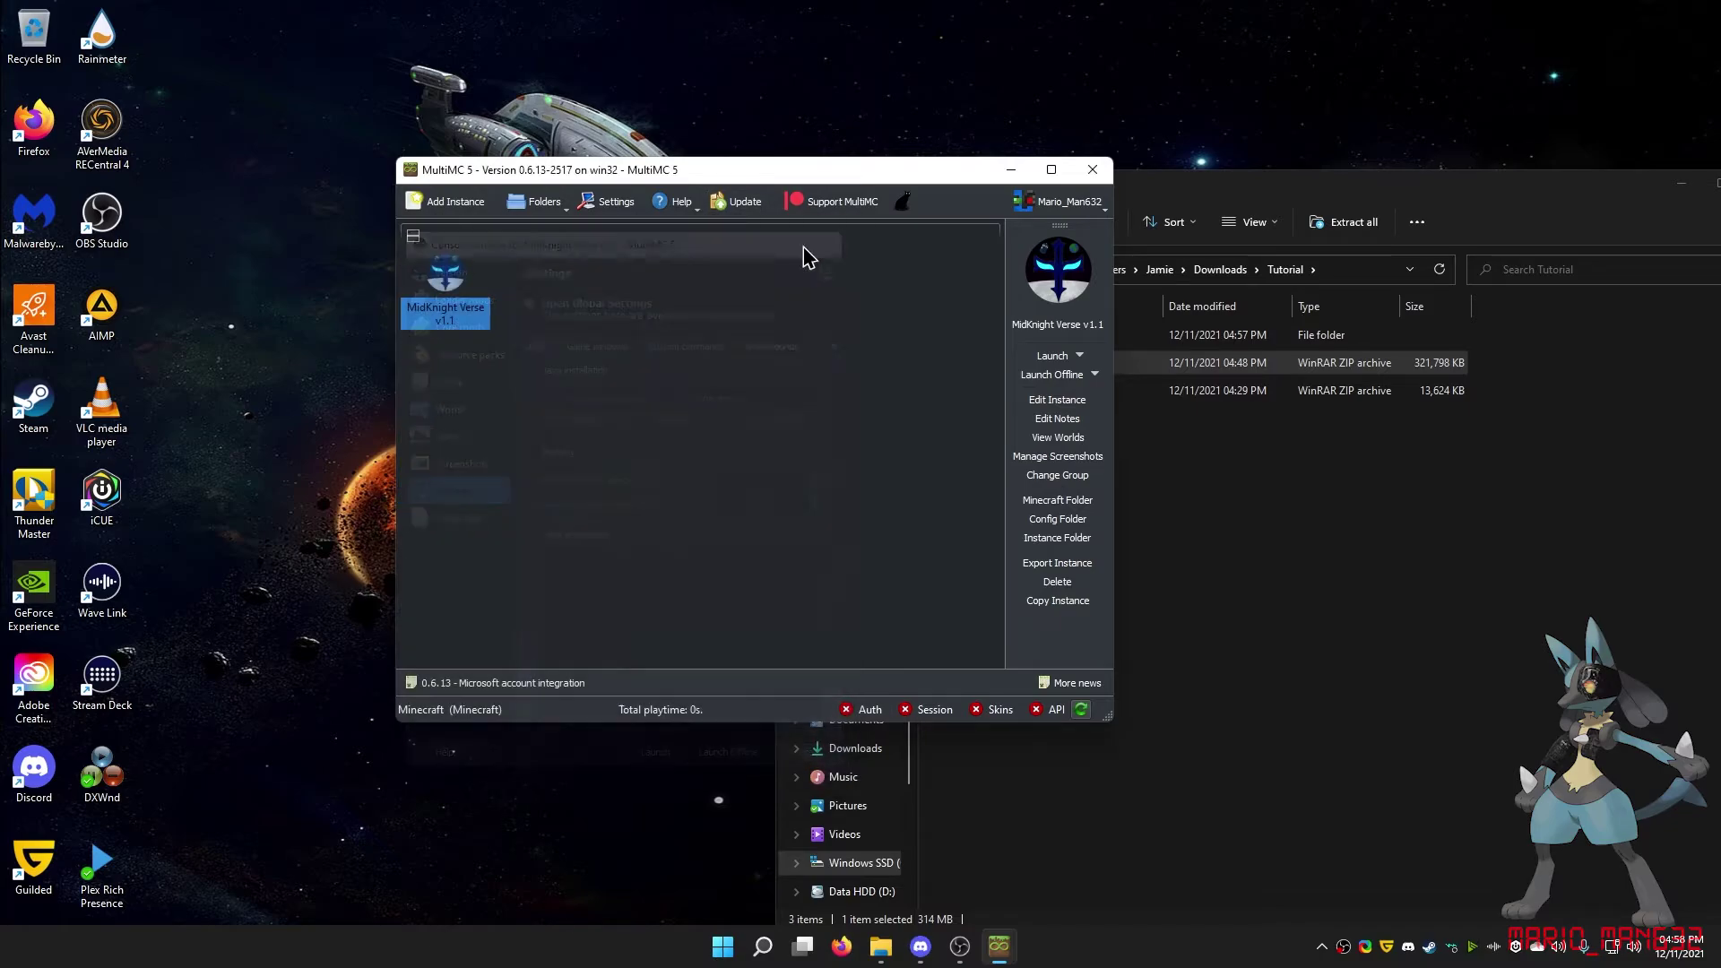
- Create a vanilla 1.17.1 instance and check its Minecraft folder
{"action": "left_click", "coordinate": [456, 204]}
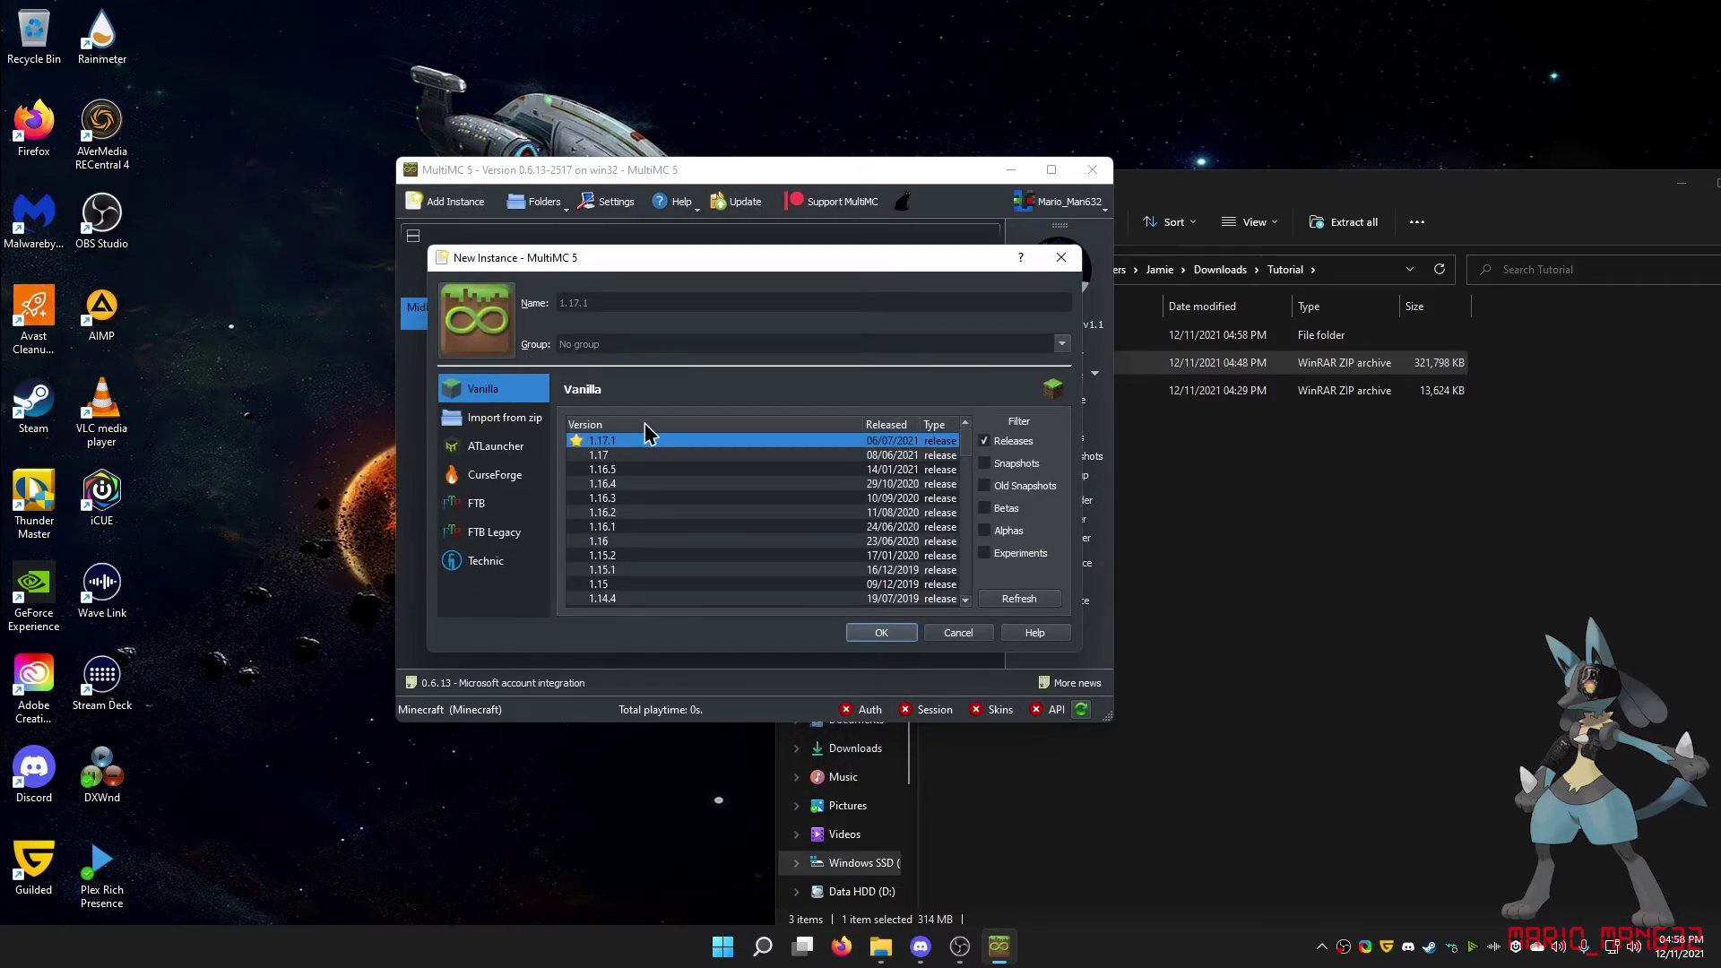
{"action": "left_click", "coordinate": [880, 632]}
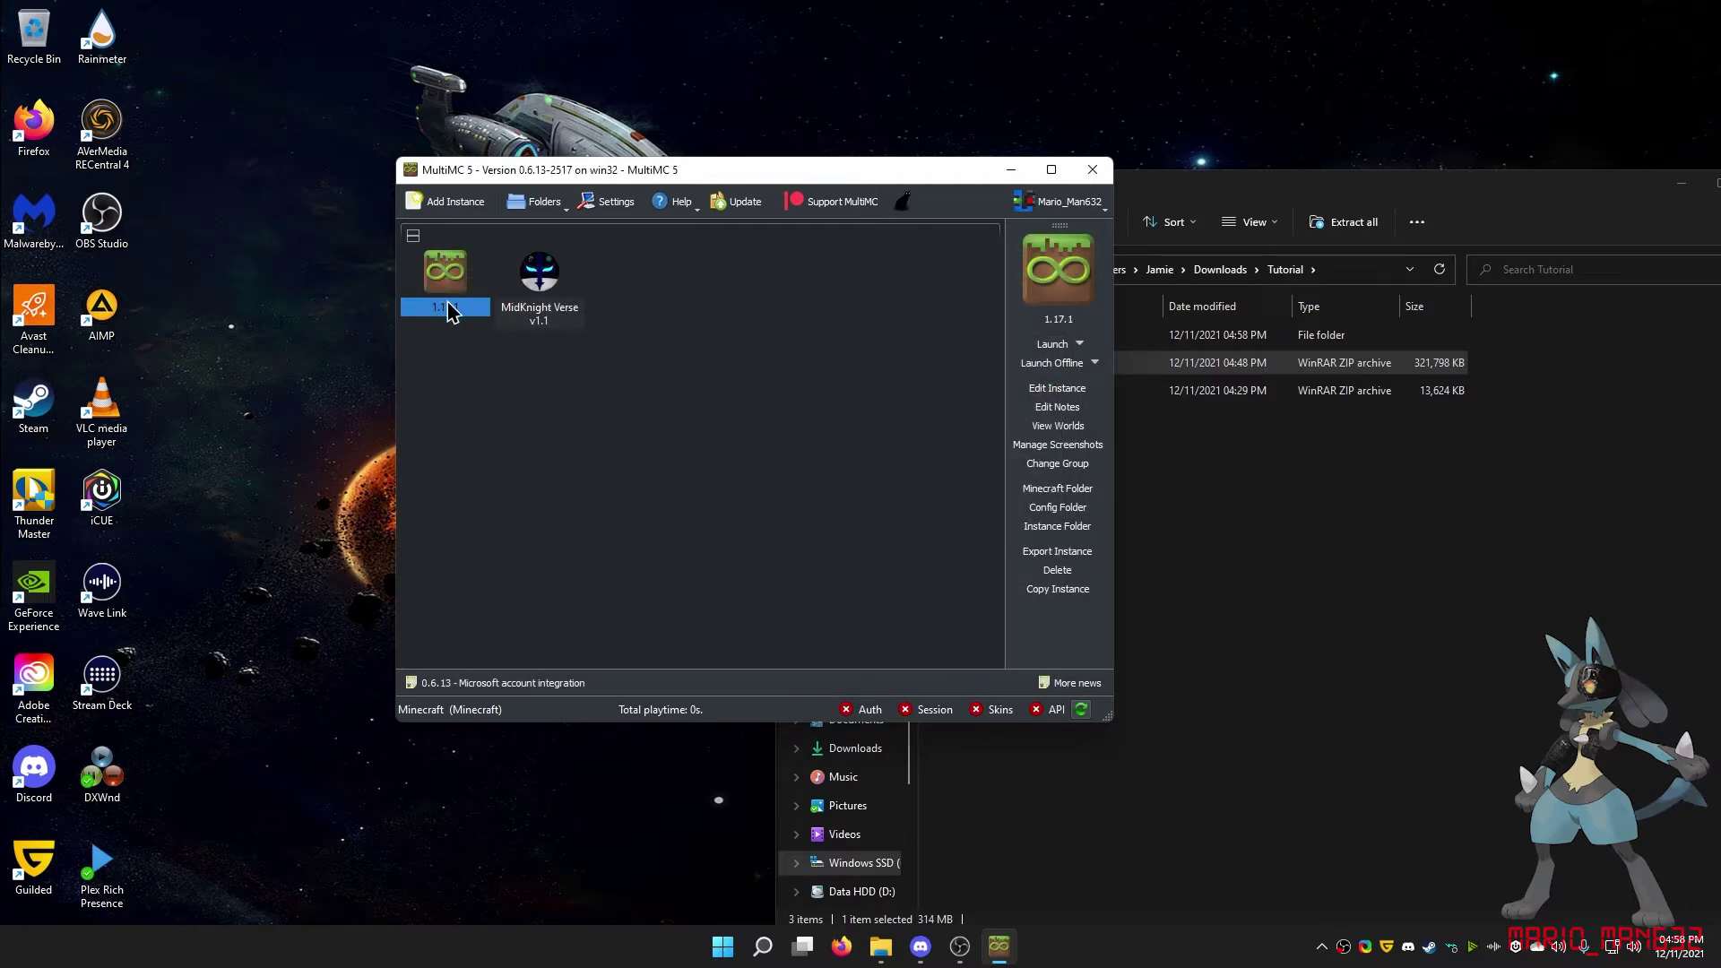
{"action": "right_click", "coordinate": [446, 290]}
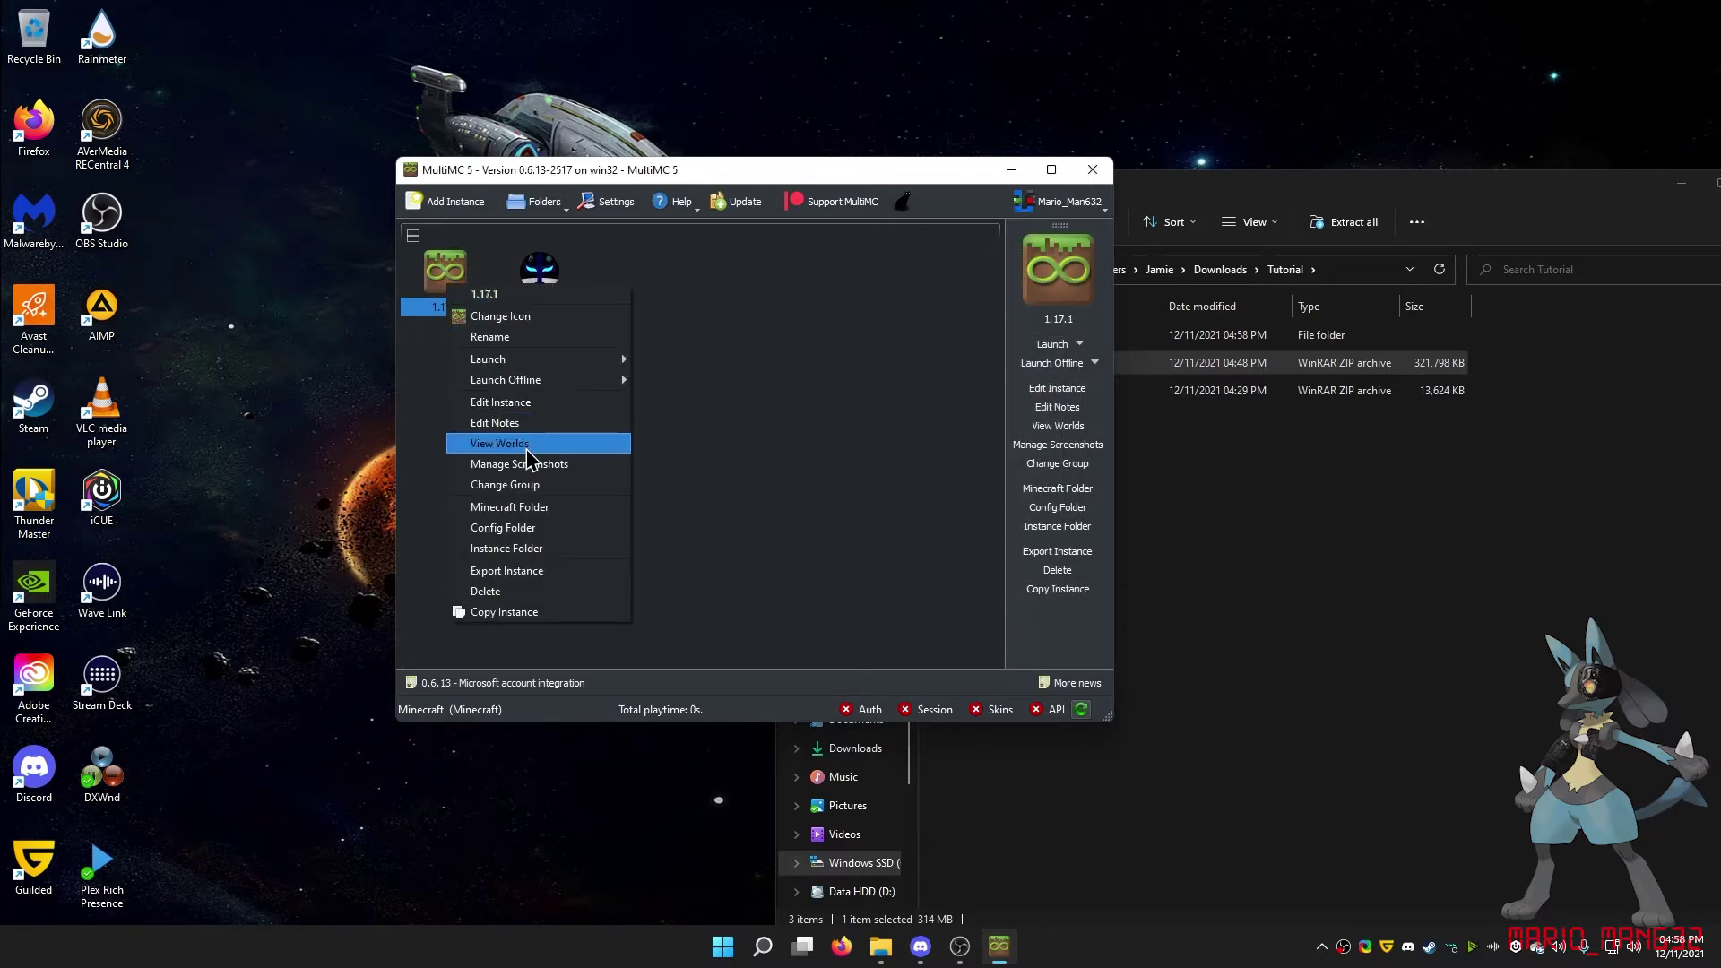
{"action": "left_click", "coordinate": [523, 508]}
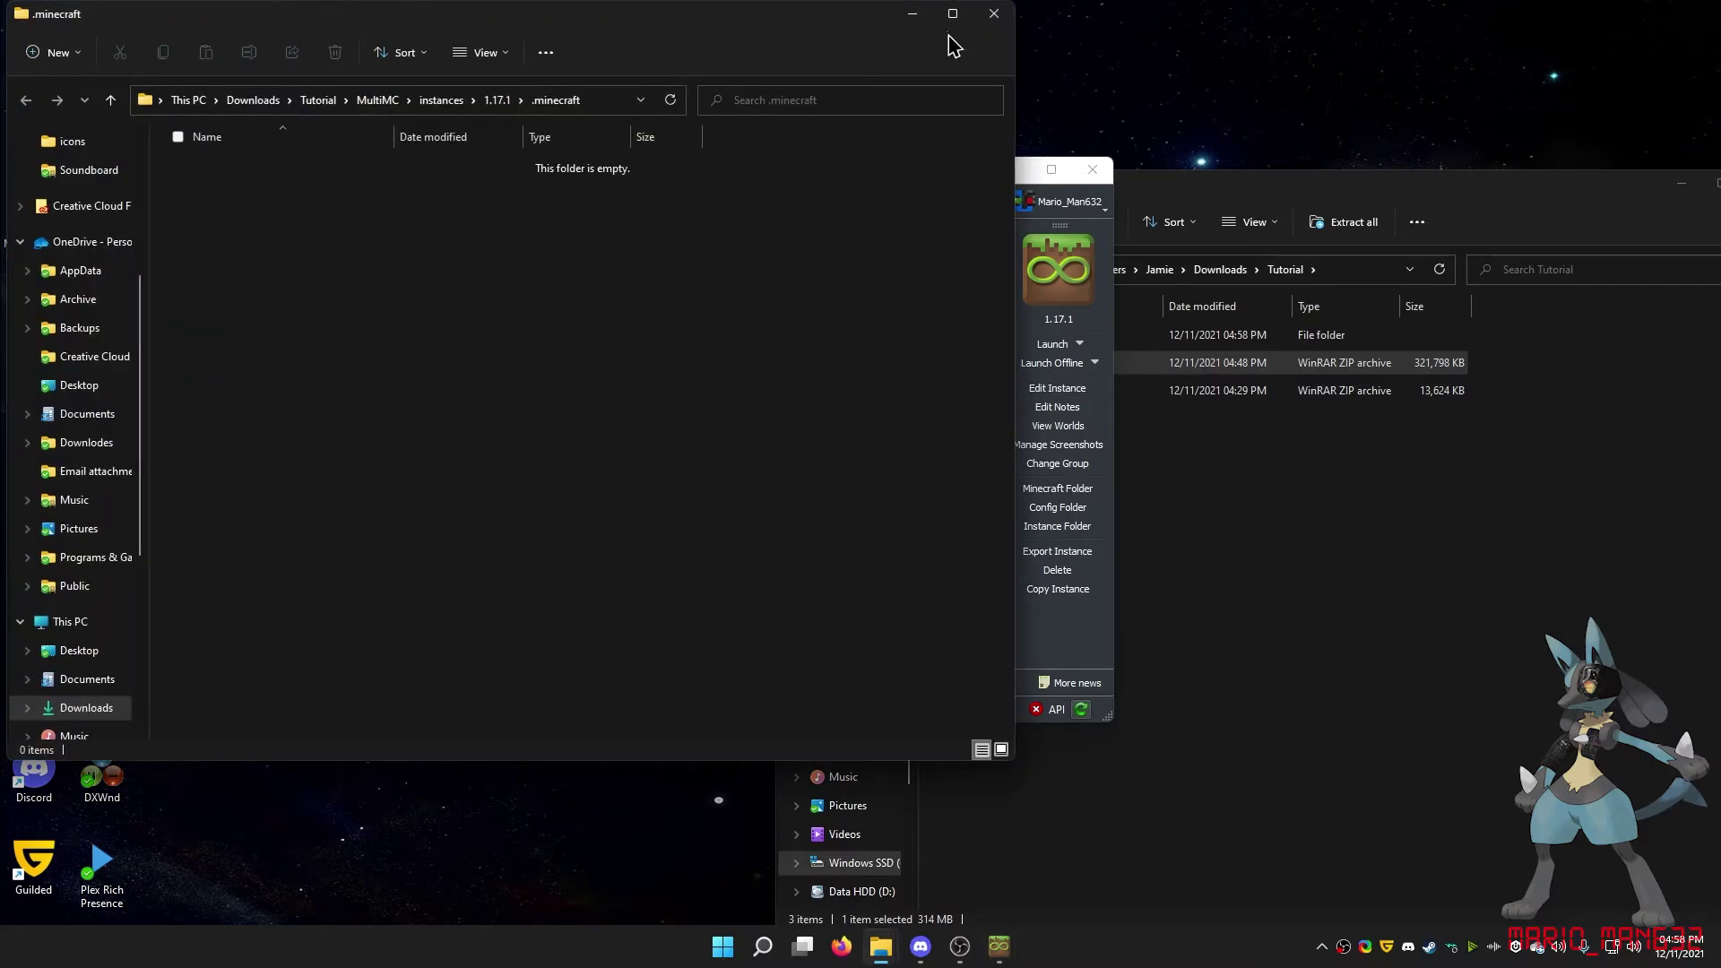
{"action": "left_click", "coordinate": [991, 15]}
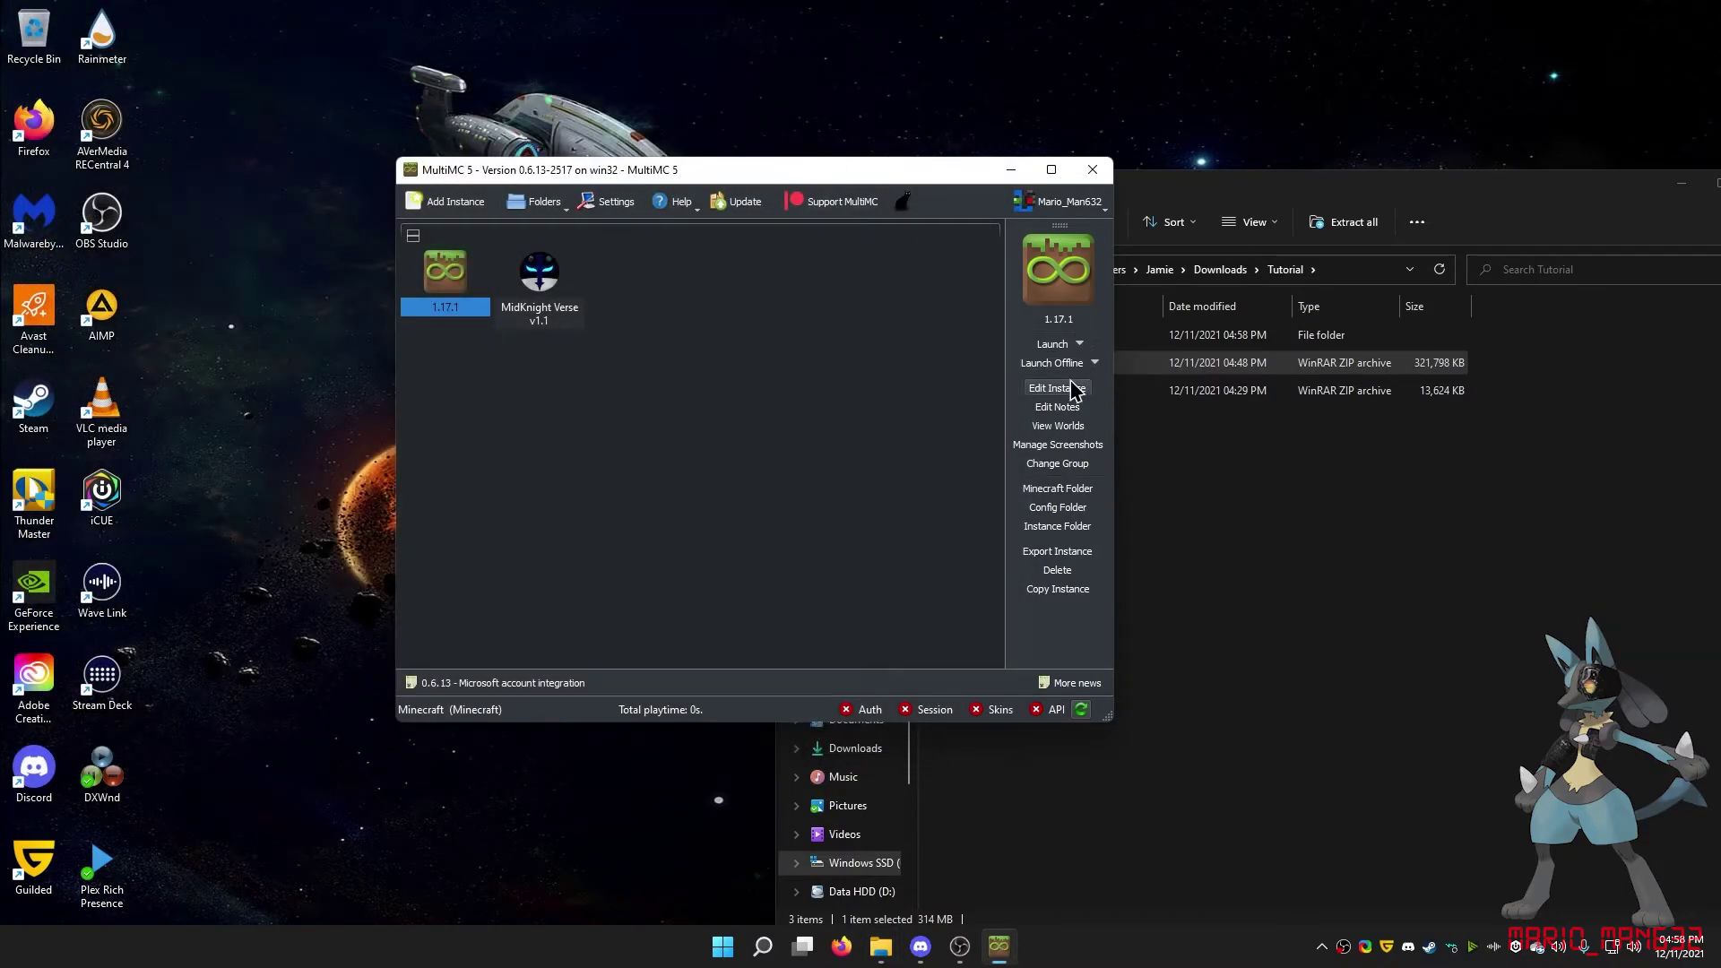
- Override the 1.17.1 instance's Java installation with the auto-detected 64-bit version 16.0.2 at path javaw
{"action": "left_click", "coordinate": [1061, 388]}
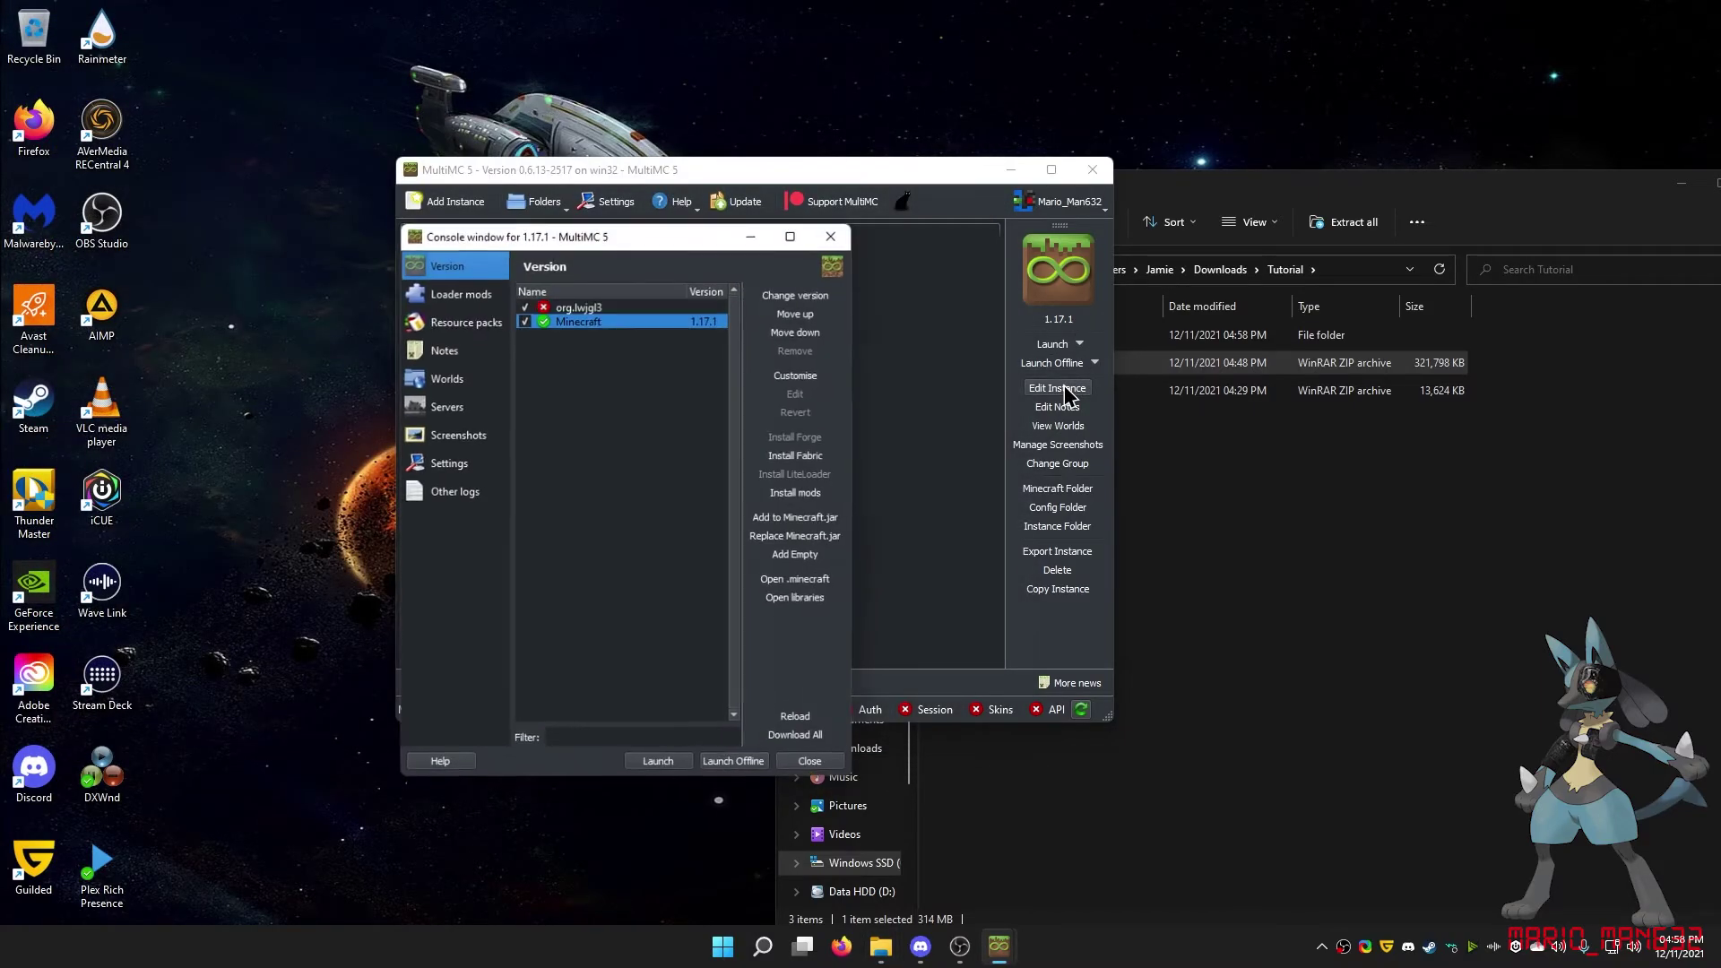
{"action": "left_click", "coordinate": [465, 463]}
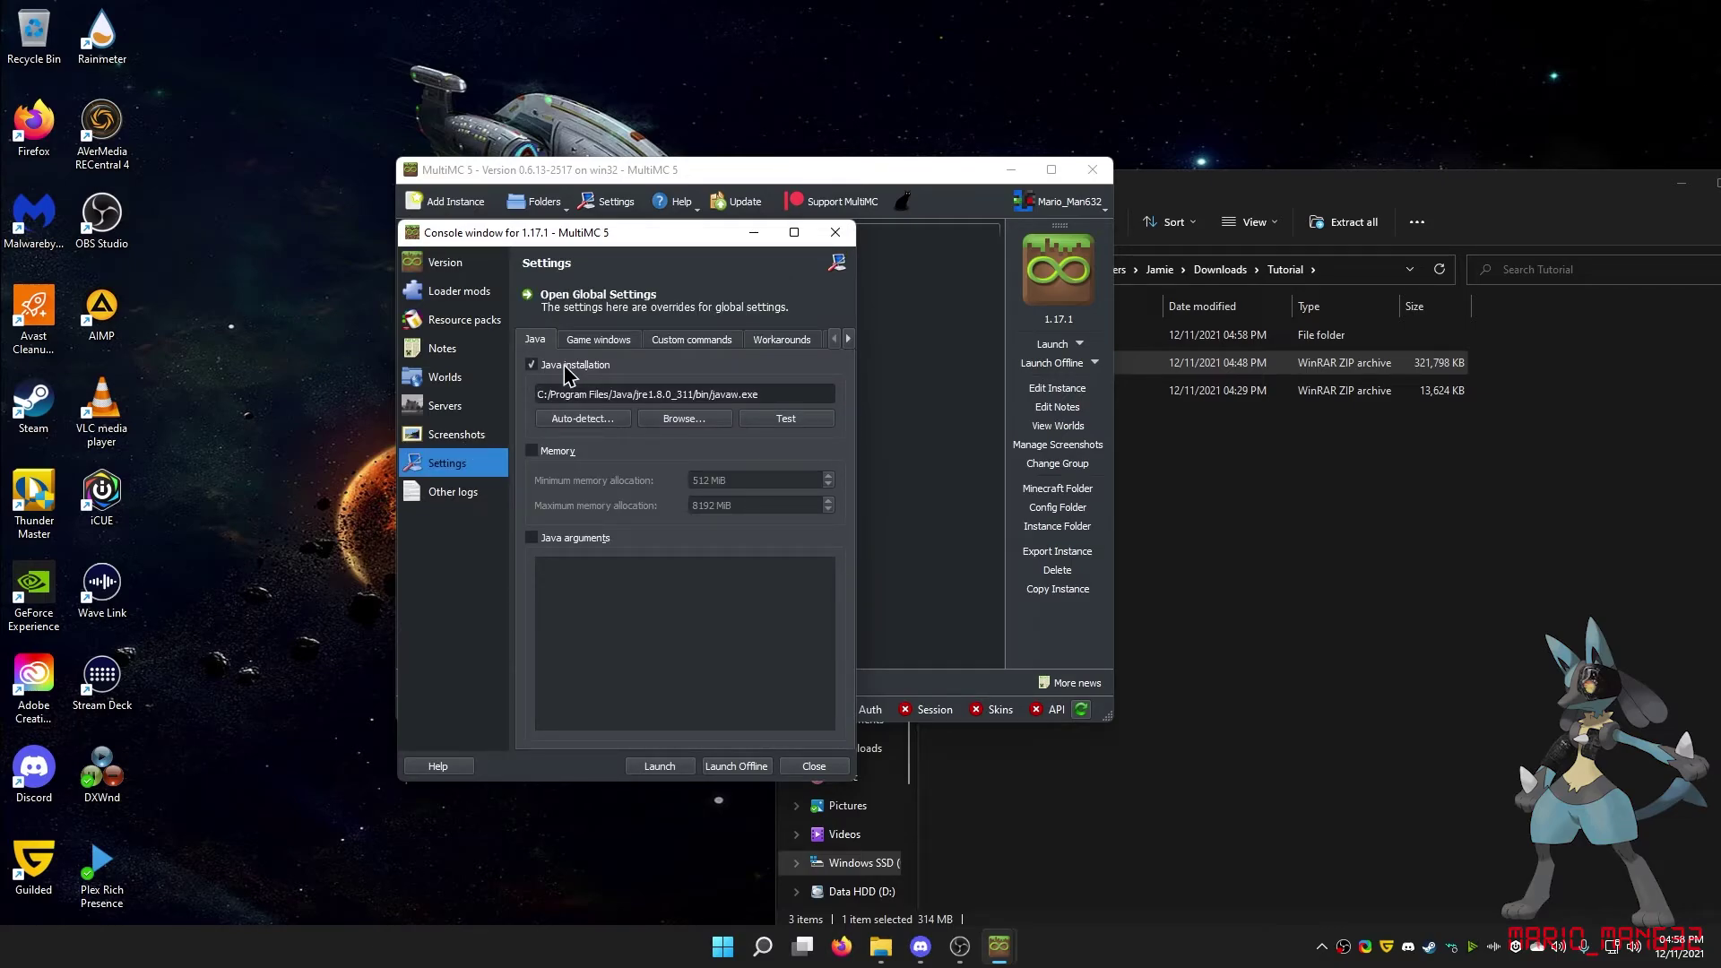
{"action": "left_click", "coordinate": [598, 419]}
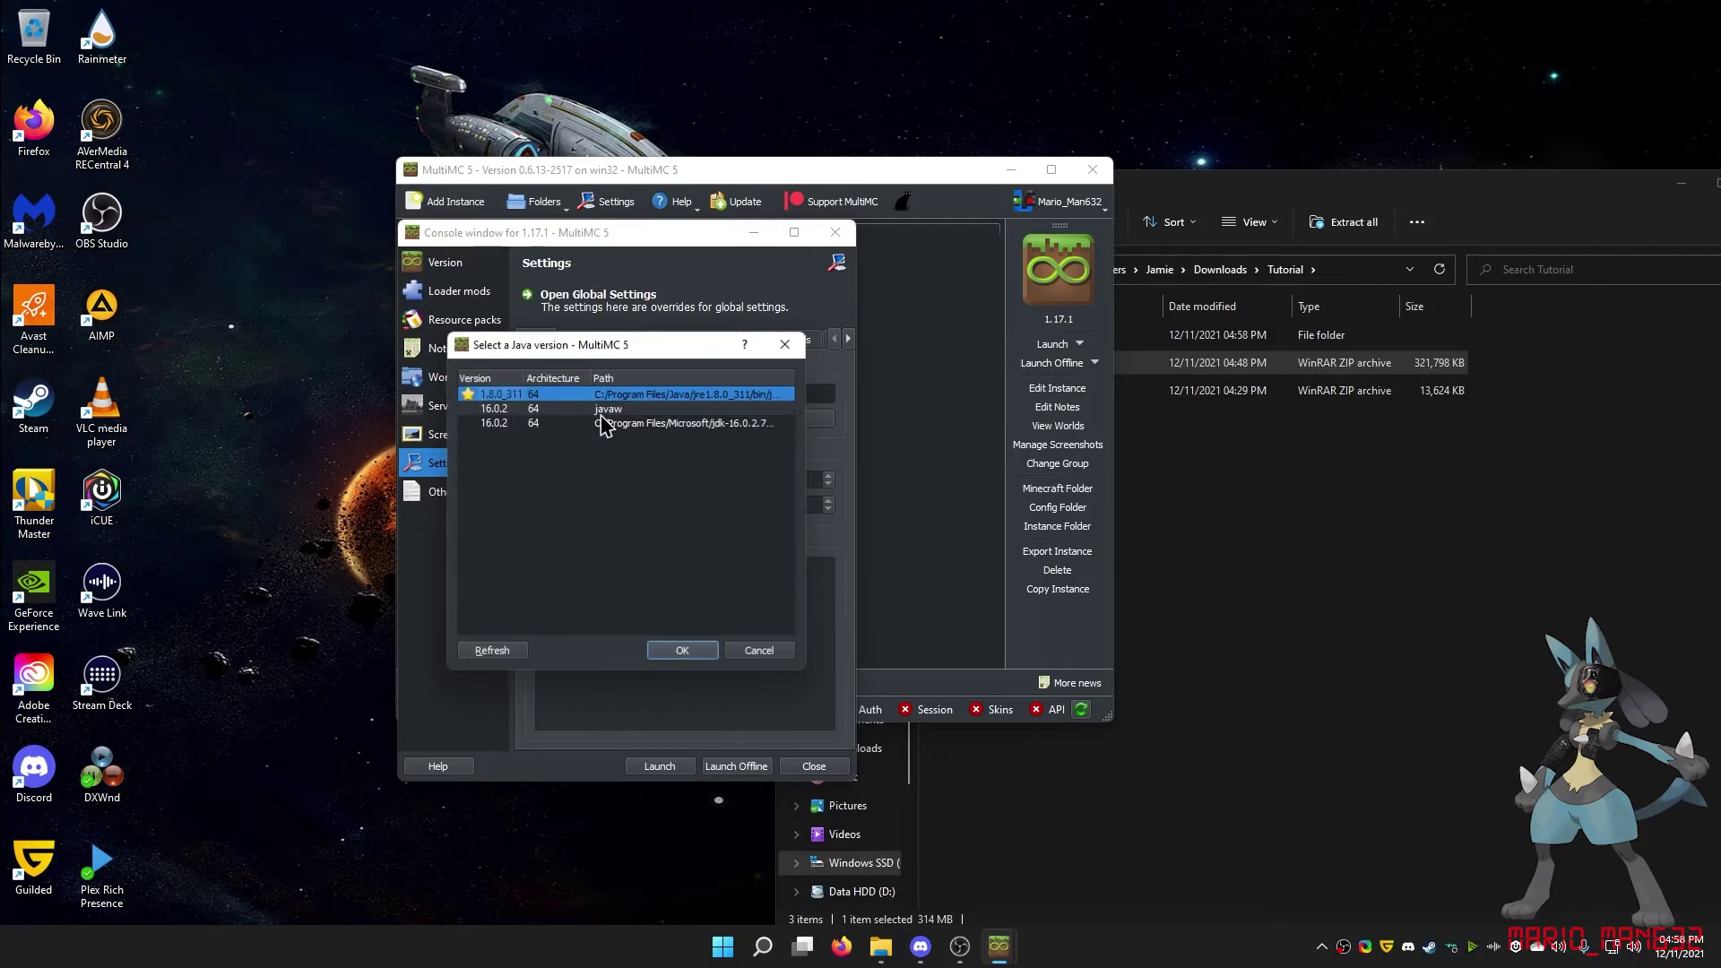
{"action": "left_click", "coordinate": [517, 410]}
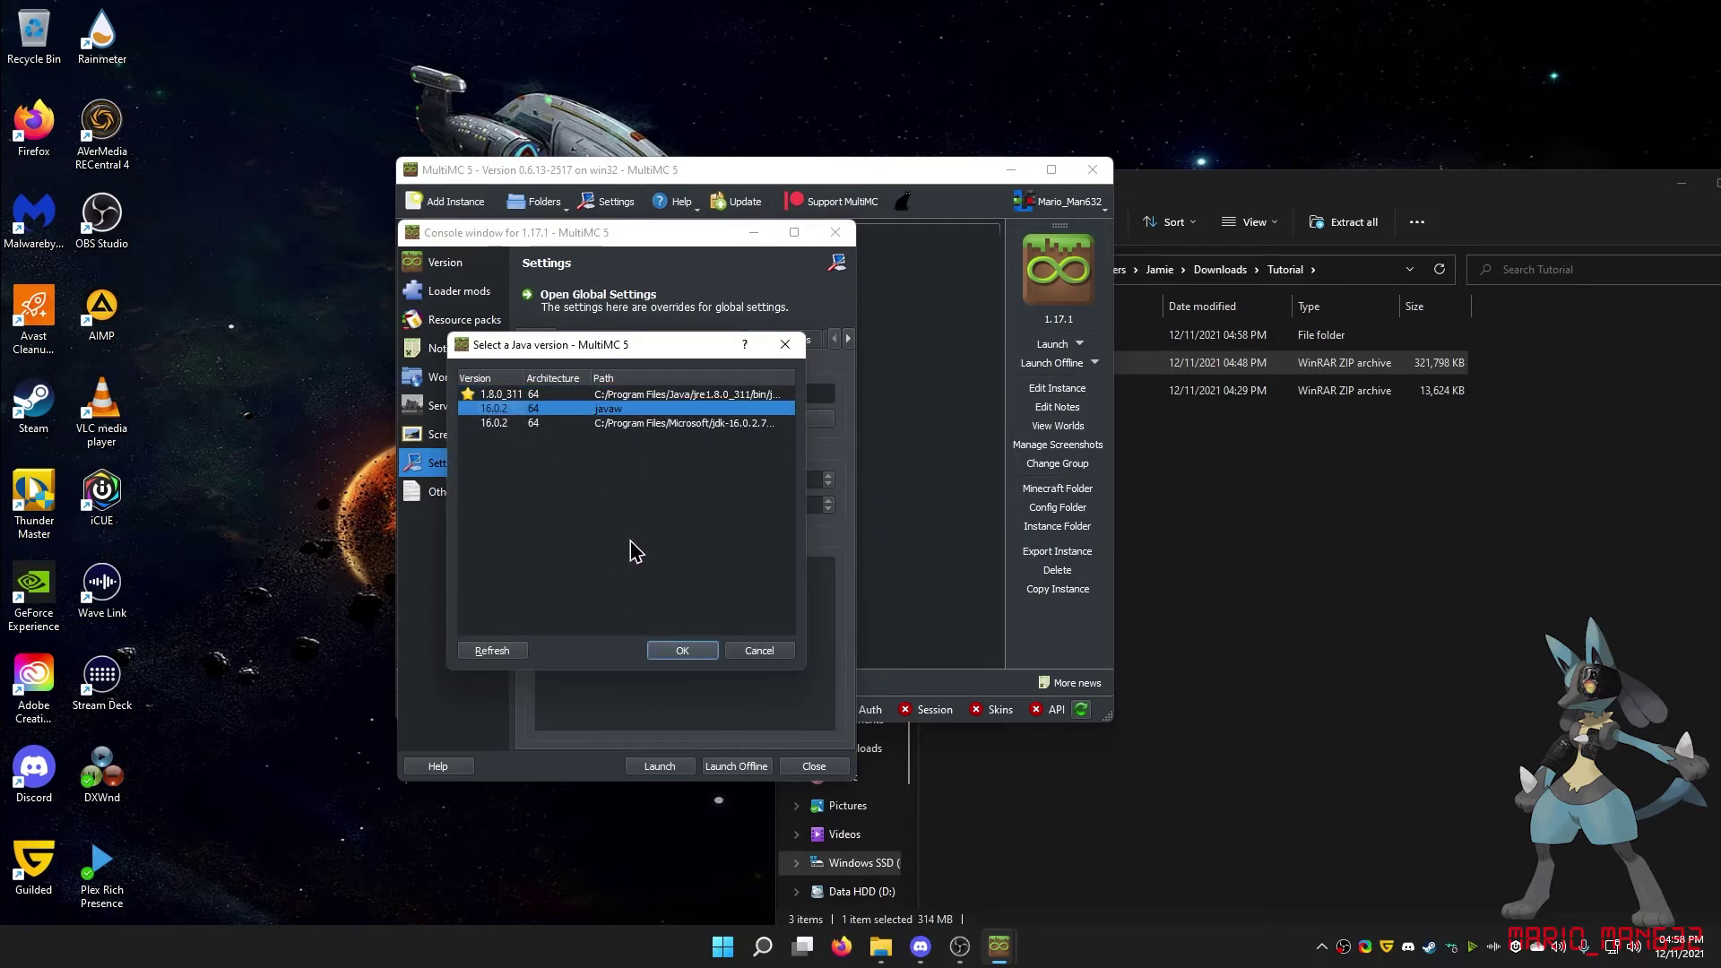
{"action": "left_click", "coordinate": [679, 651]}
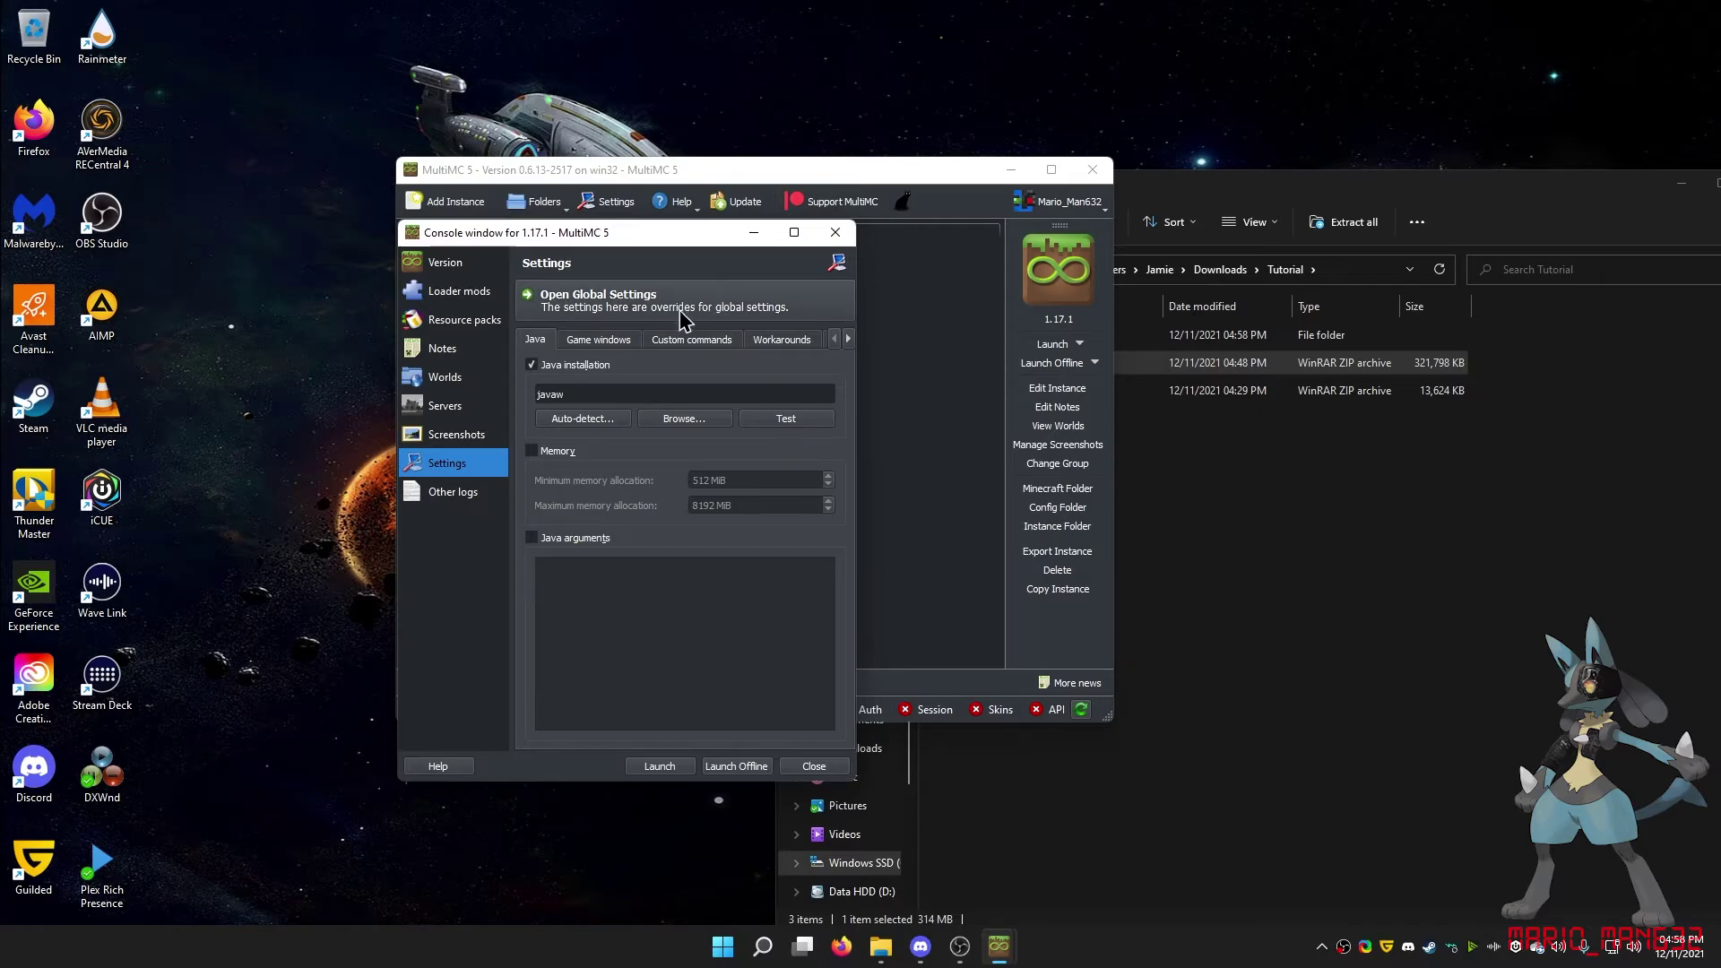
- Look through the 1.17.1 instance's game window, workarounds, loader mods and version pages, and close its edit window
{"action": "left_click", "coordinate": [604, 341]}
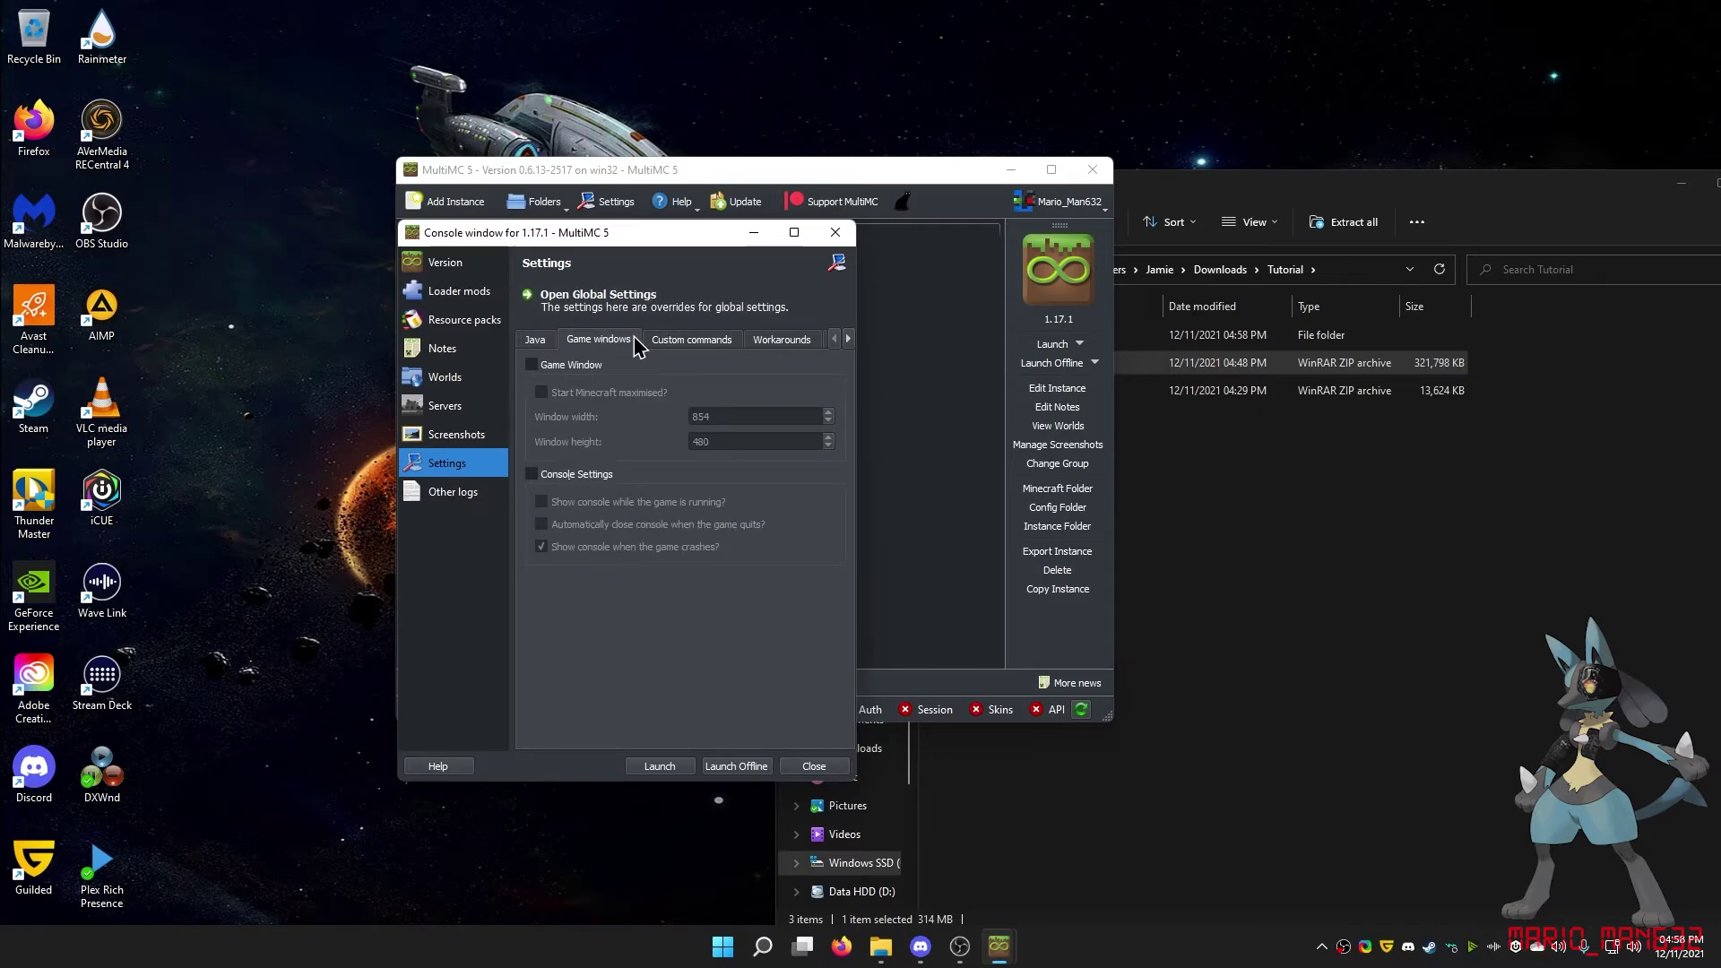
{"action": "left_click", "coordinate": [541, 340]}
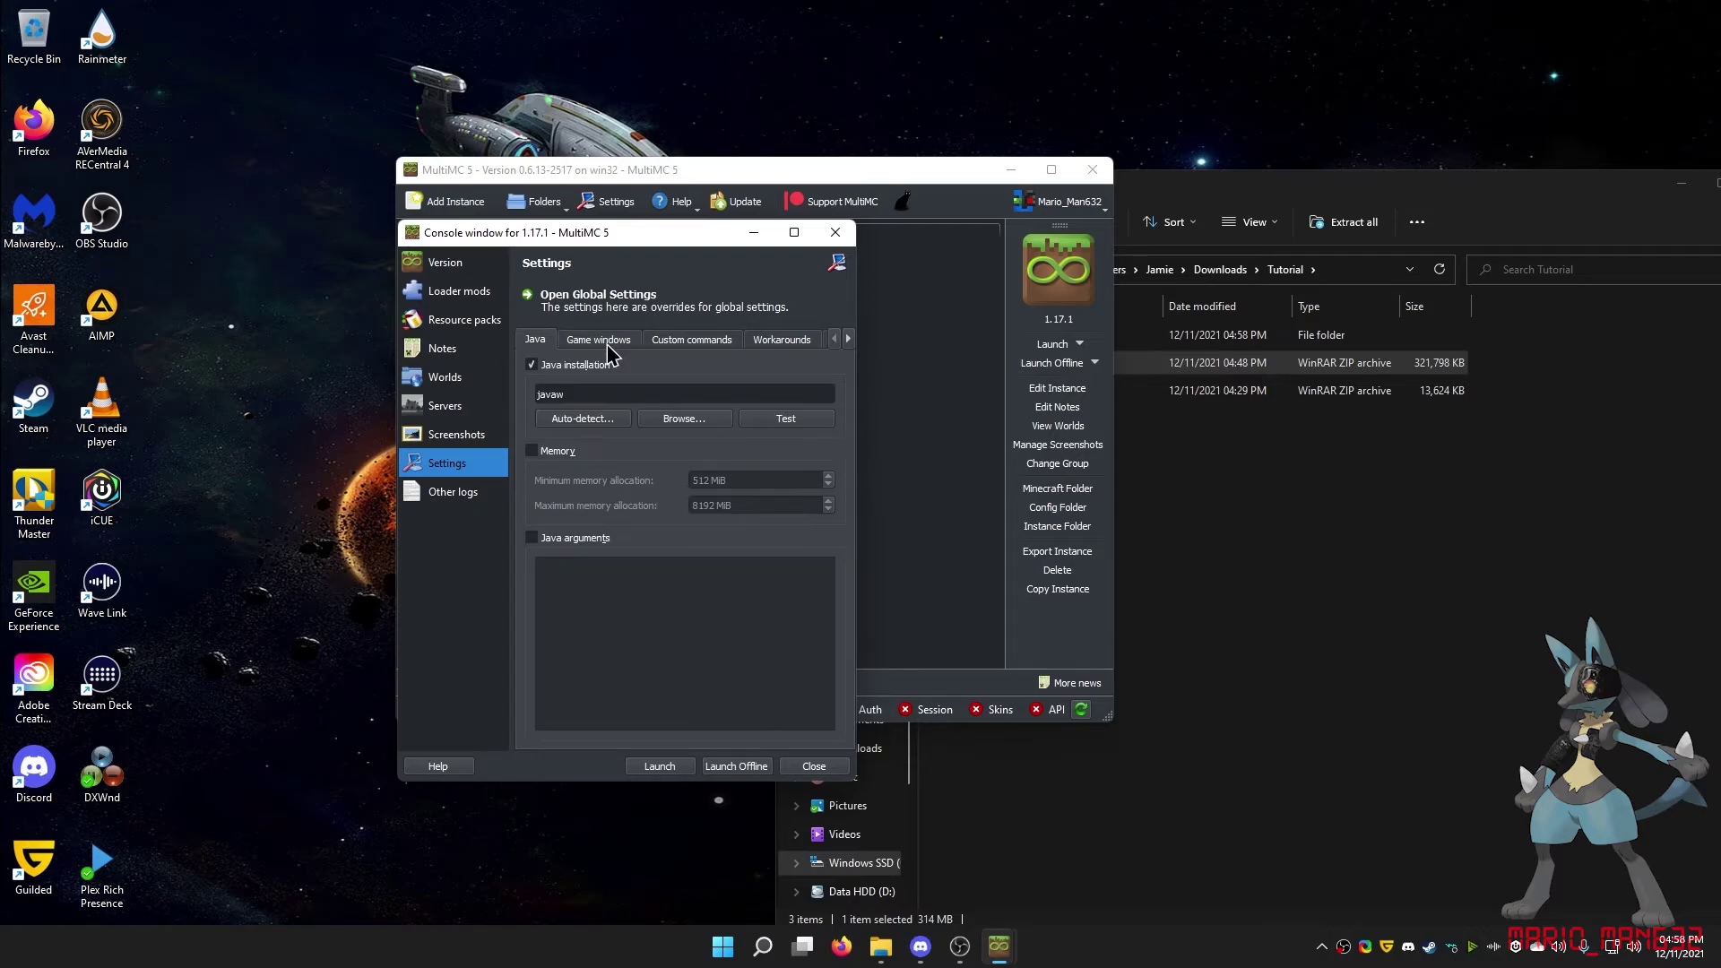
{"action": "left_click", "coordinate": [783, 340]}
{"action": "left_click", "coordinate": [540, 340]}
{"action": "left_click", "coordinate": [453, 288]}
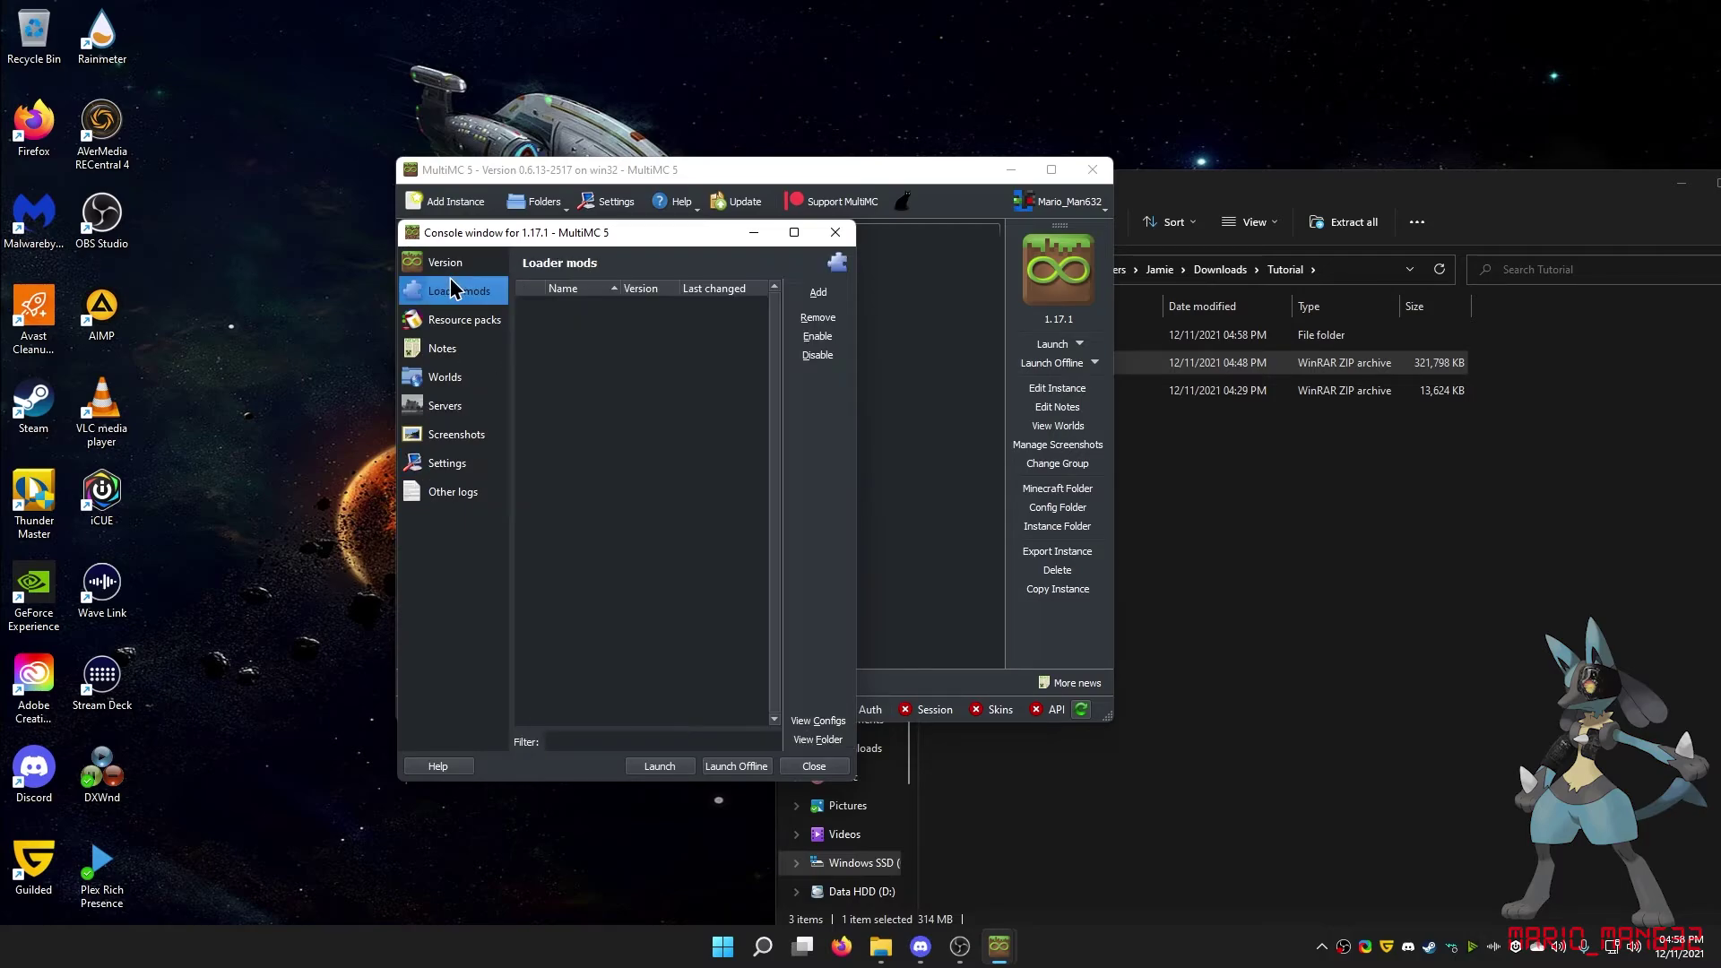
{"action": "left_click", "coordinate": [448, 262]}
{"action": "left_click", "coordinate": [813, 765]}
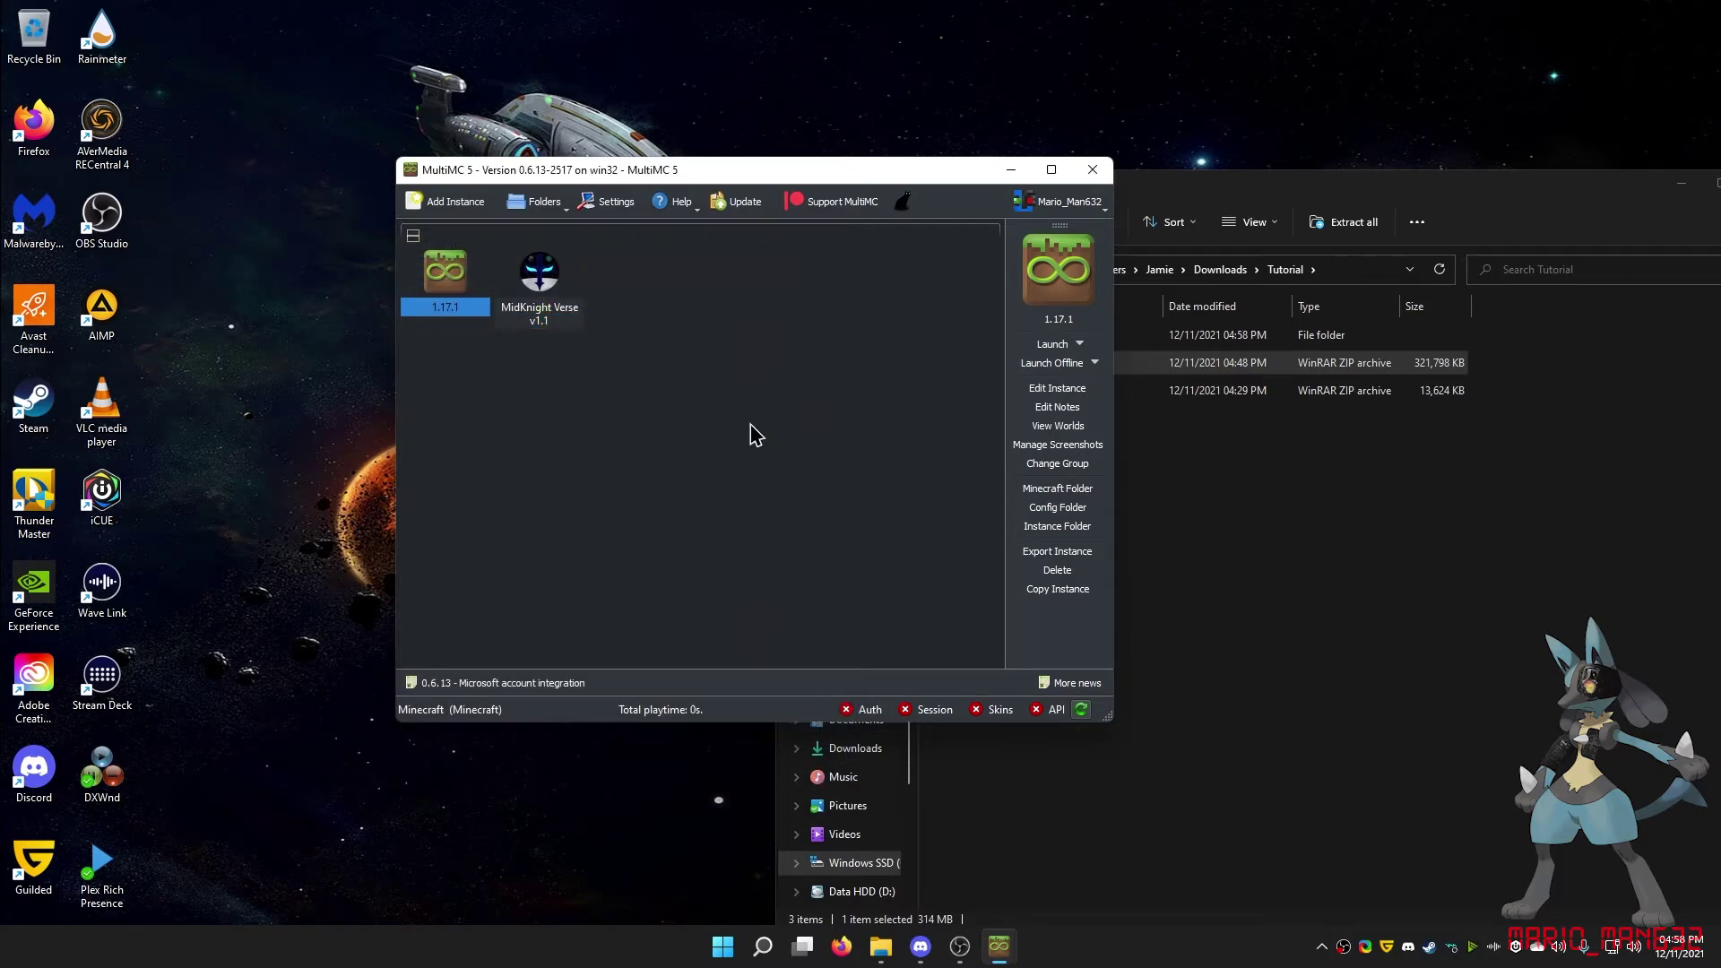
- Launch the 1.17.1 instance and quit Minecraft once the game has loaded
{"action": "double_click", "coordinate": [433, 291]}
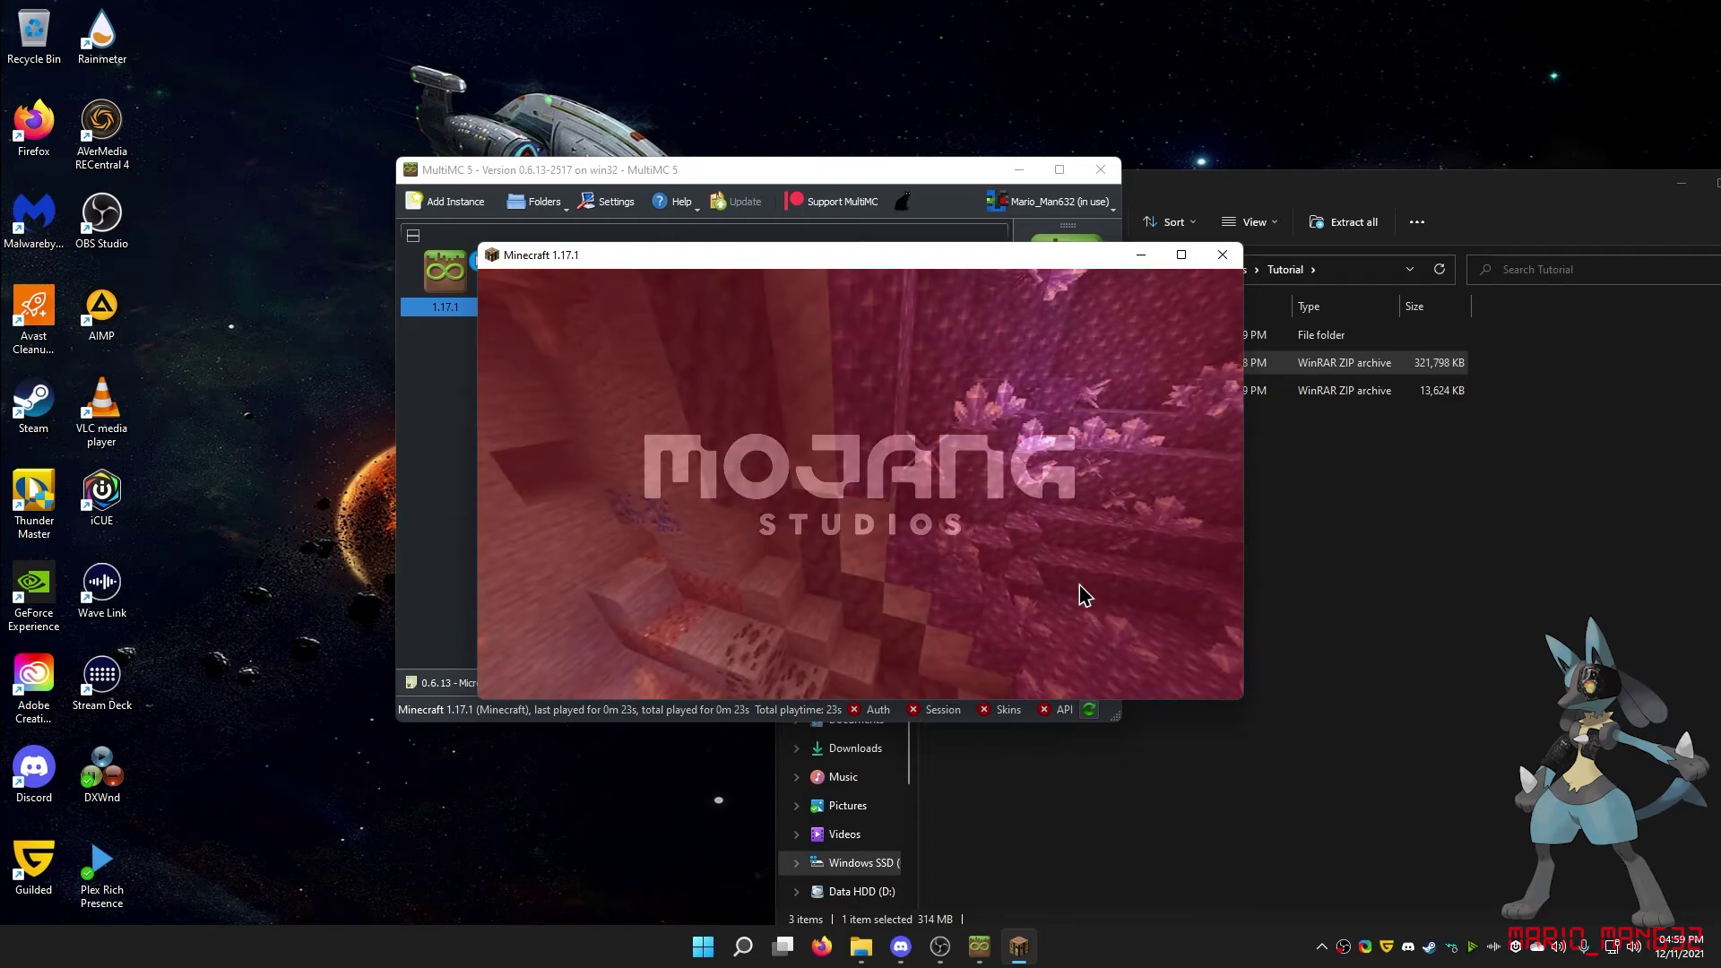
{"action": "left_click", "coordinate": [961, 633]}
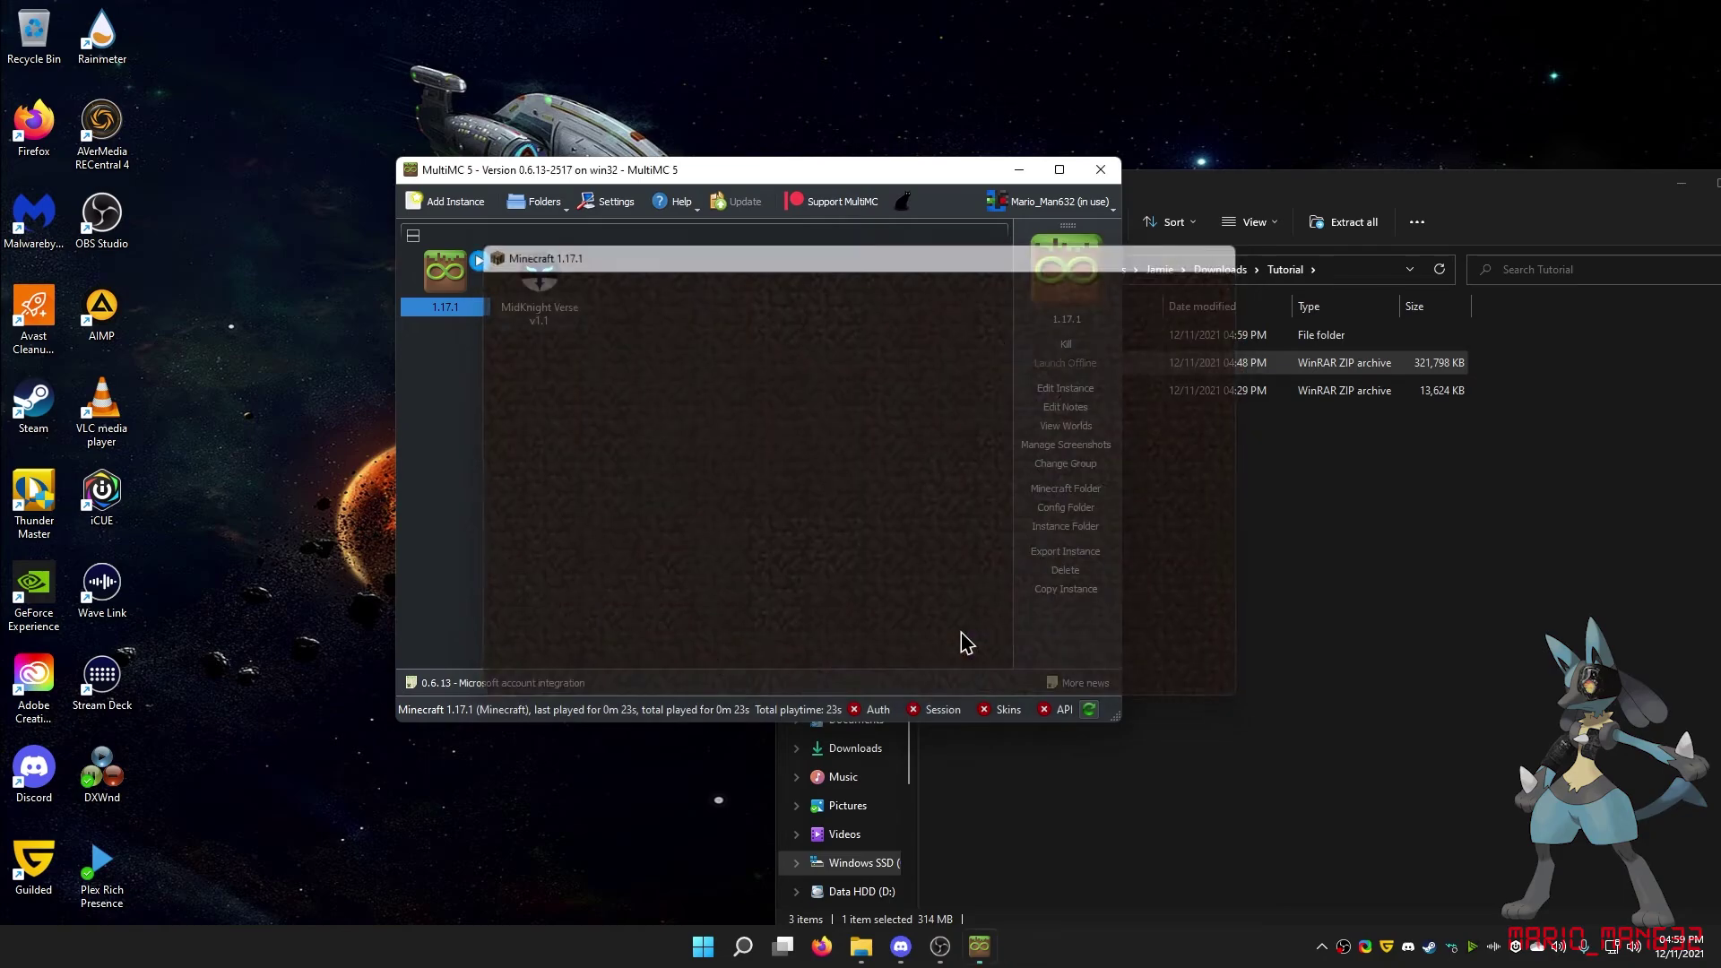
- Select the MidKnight Verse v1.1 instance and set the global instance view sorting mode to By last launched
{"action": "left_click", "coordinate": [564, 285]}
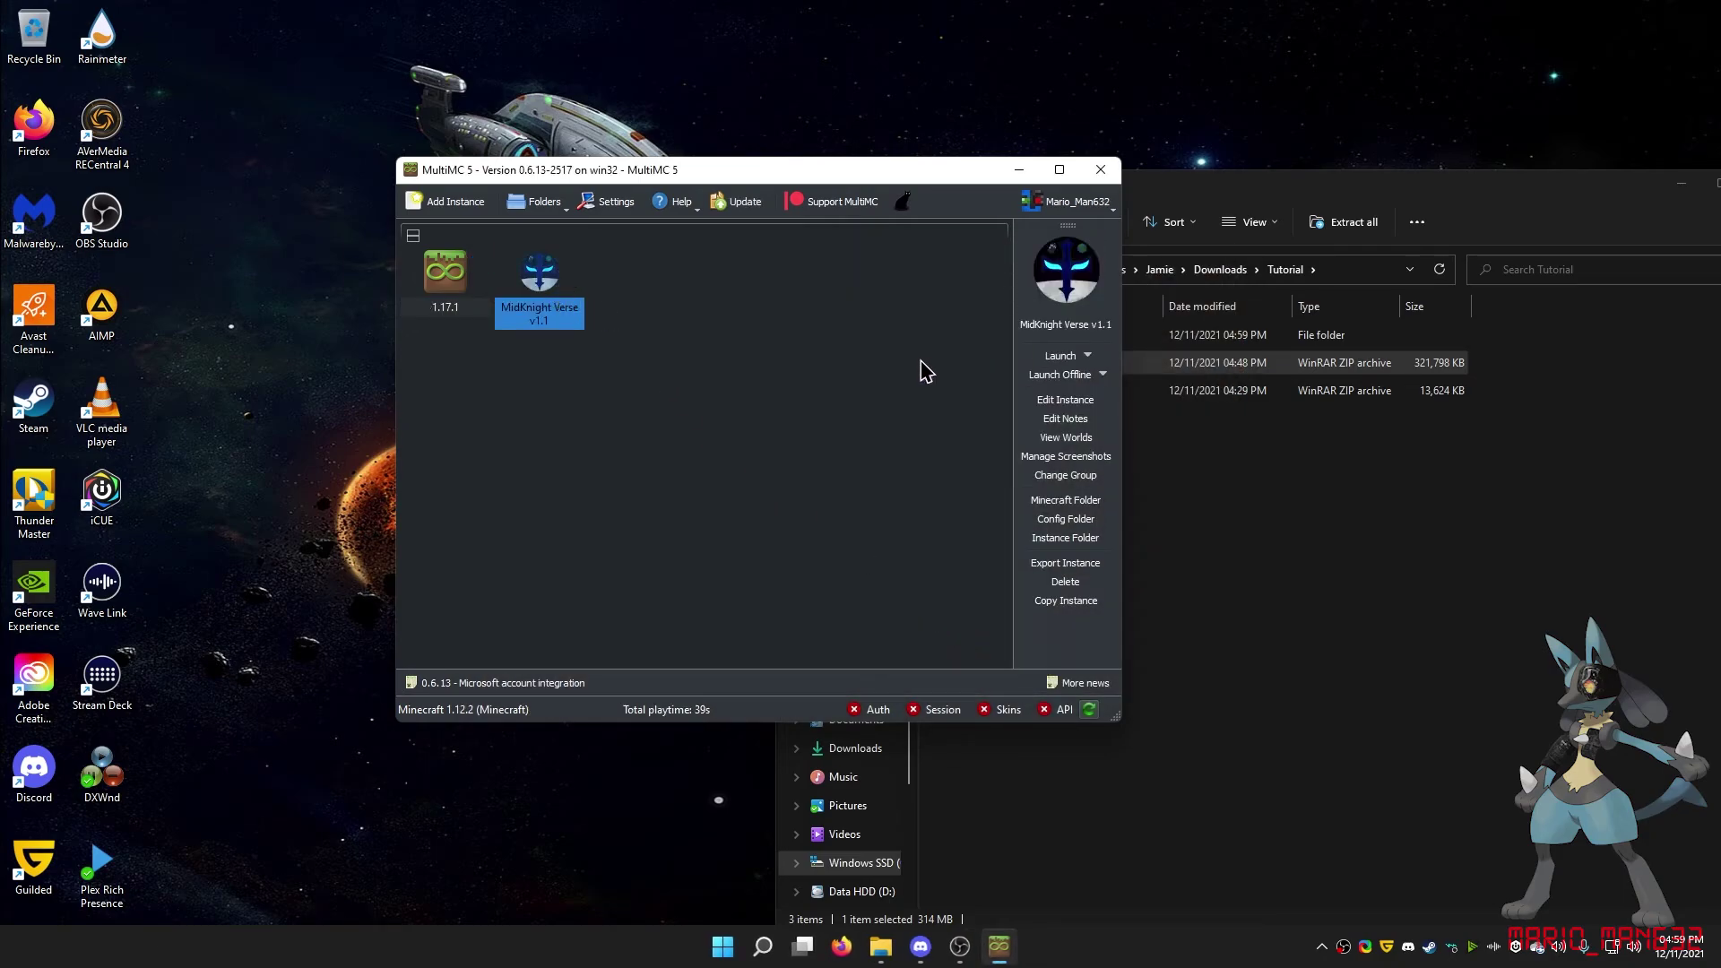
{"action": "left_click", "coordinate": [593, 201]}
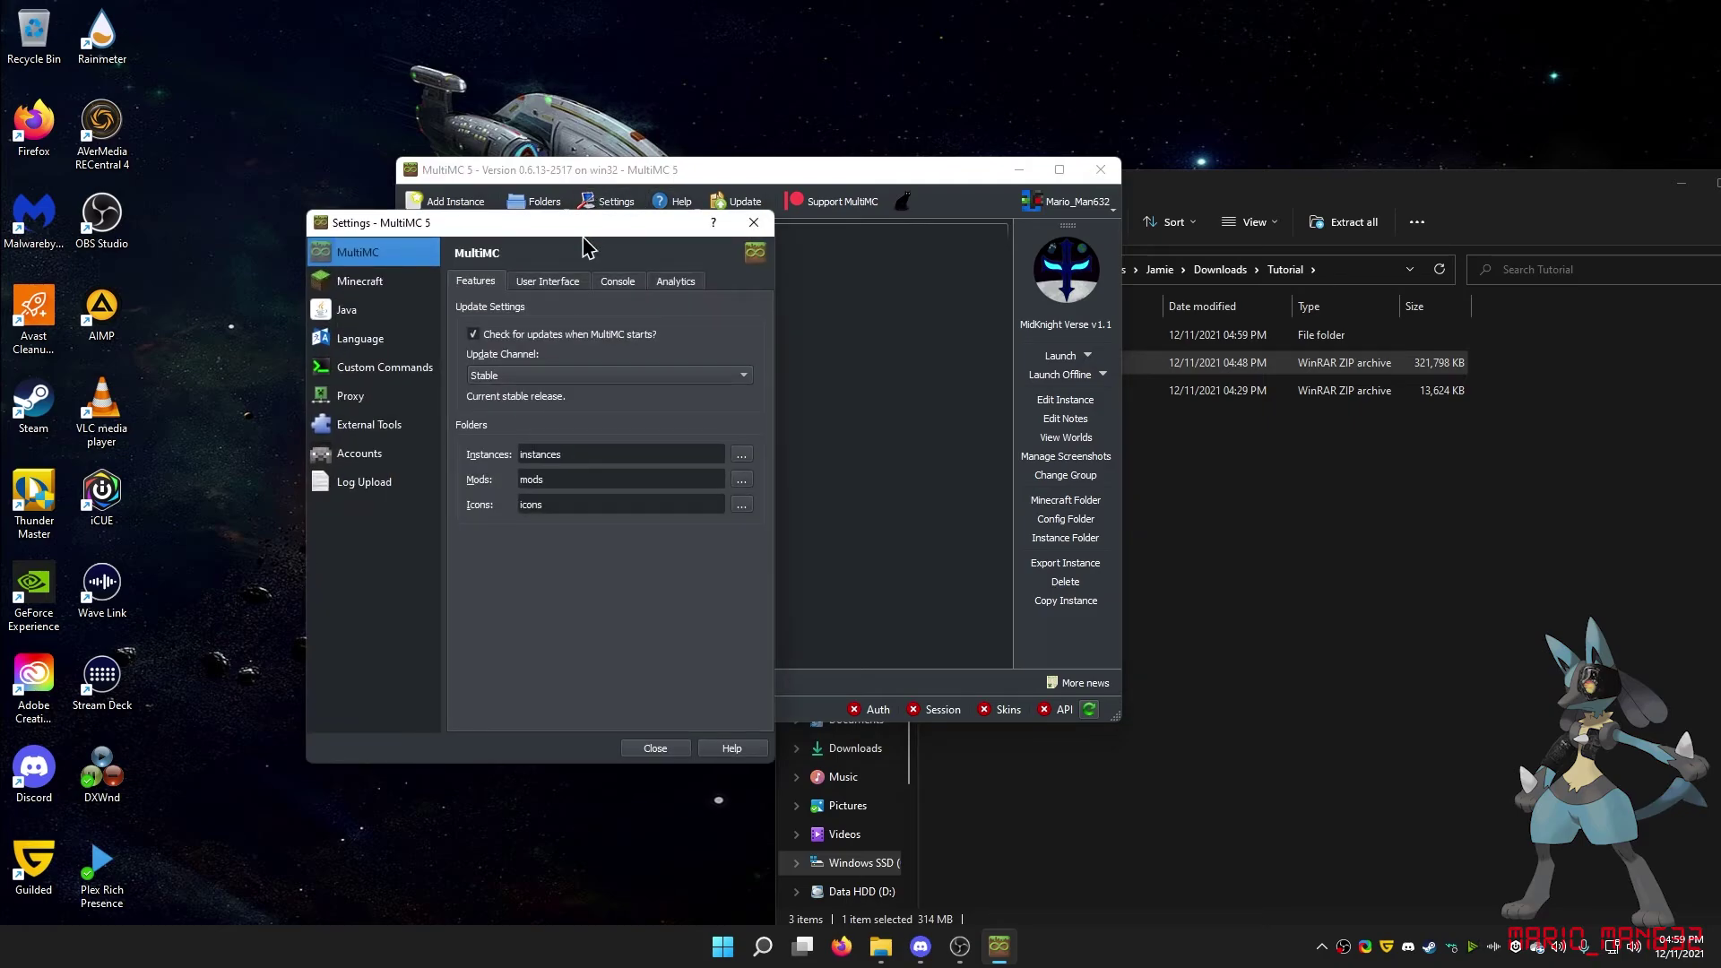
{"action": "left_click", "coordinate": [546, 281]}
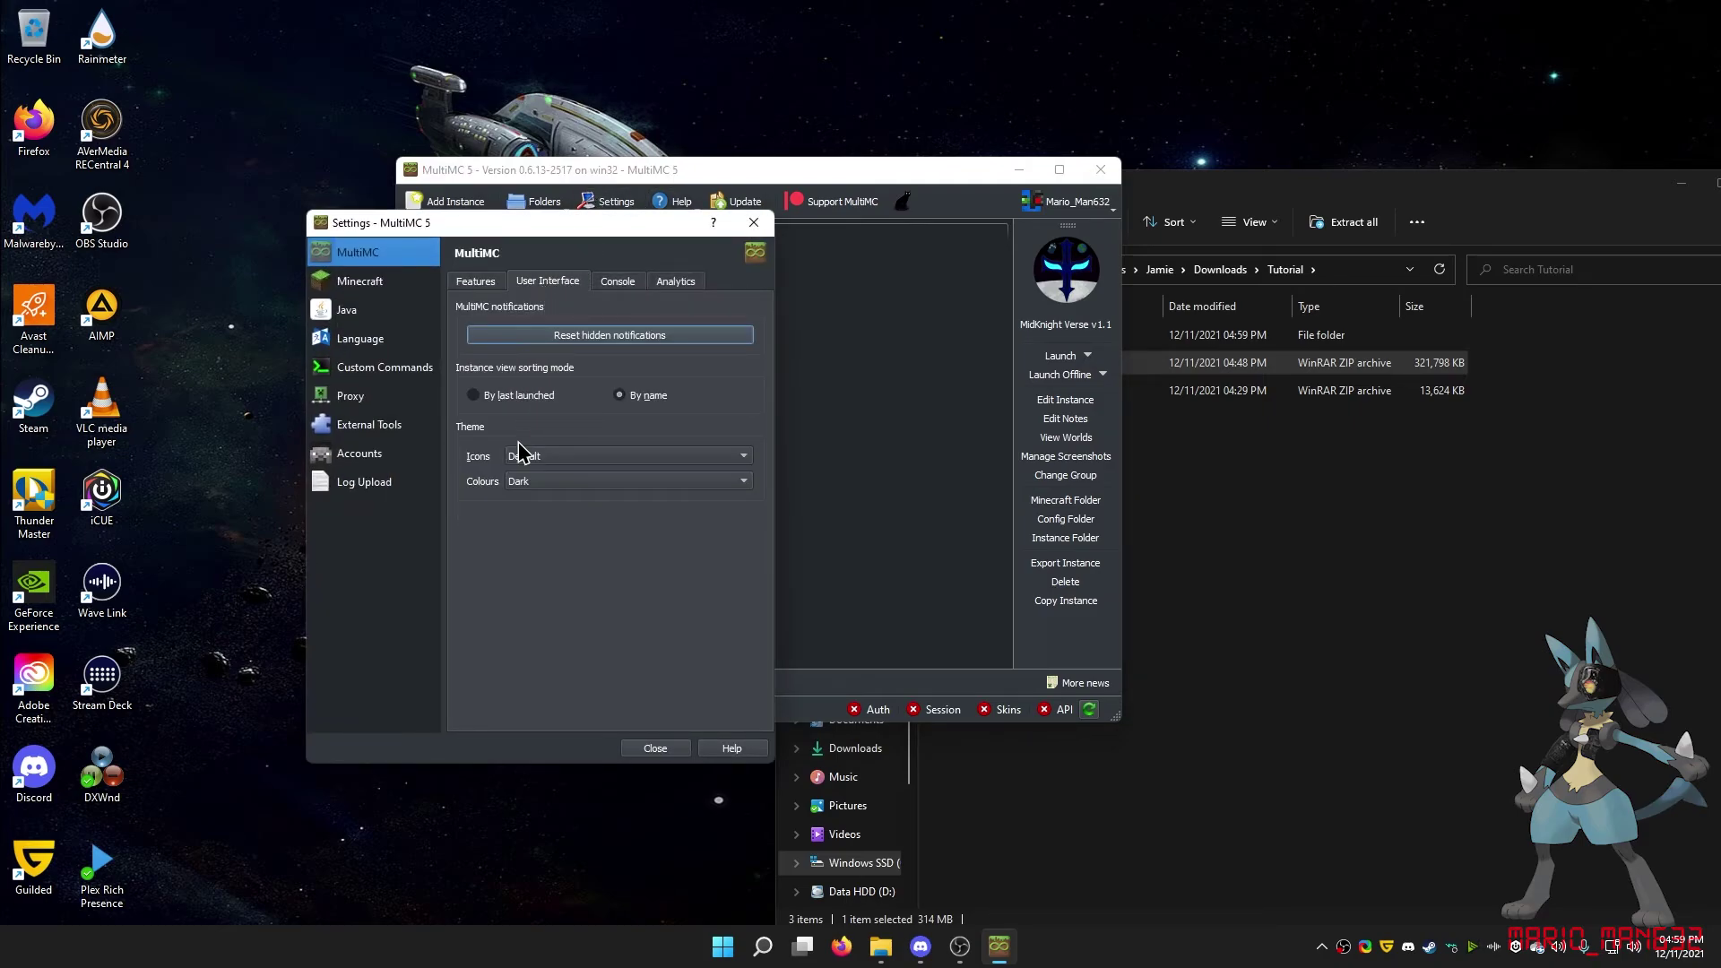
{"action": "left_click", "coordinate": [471, 395]}
{"action": "left_click", "coordinate": [655, 748]}
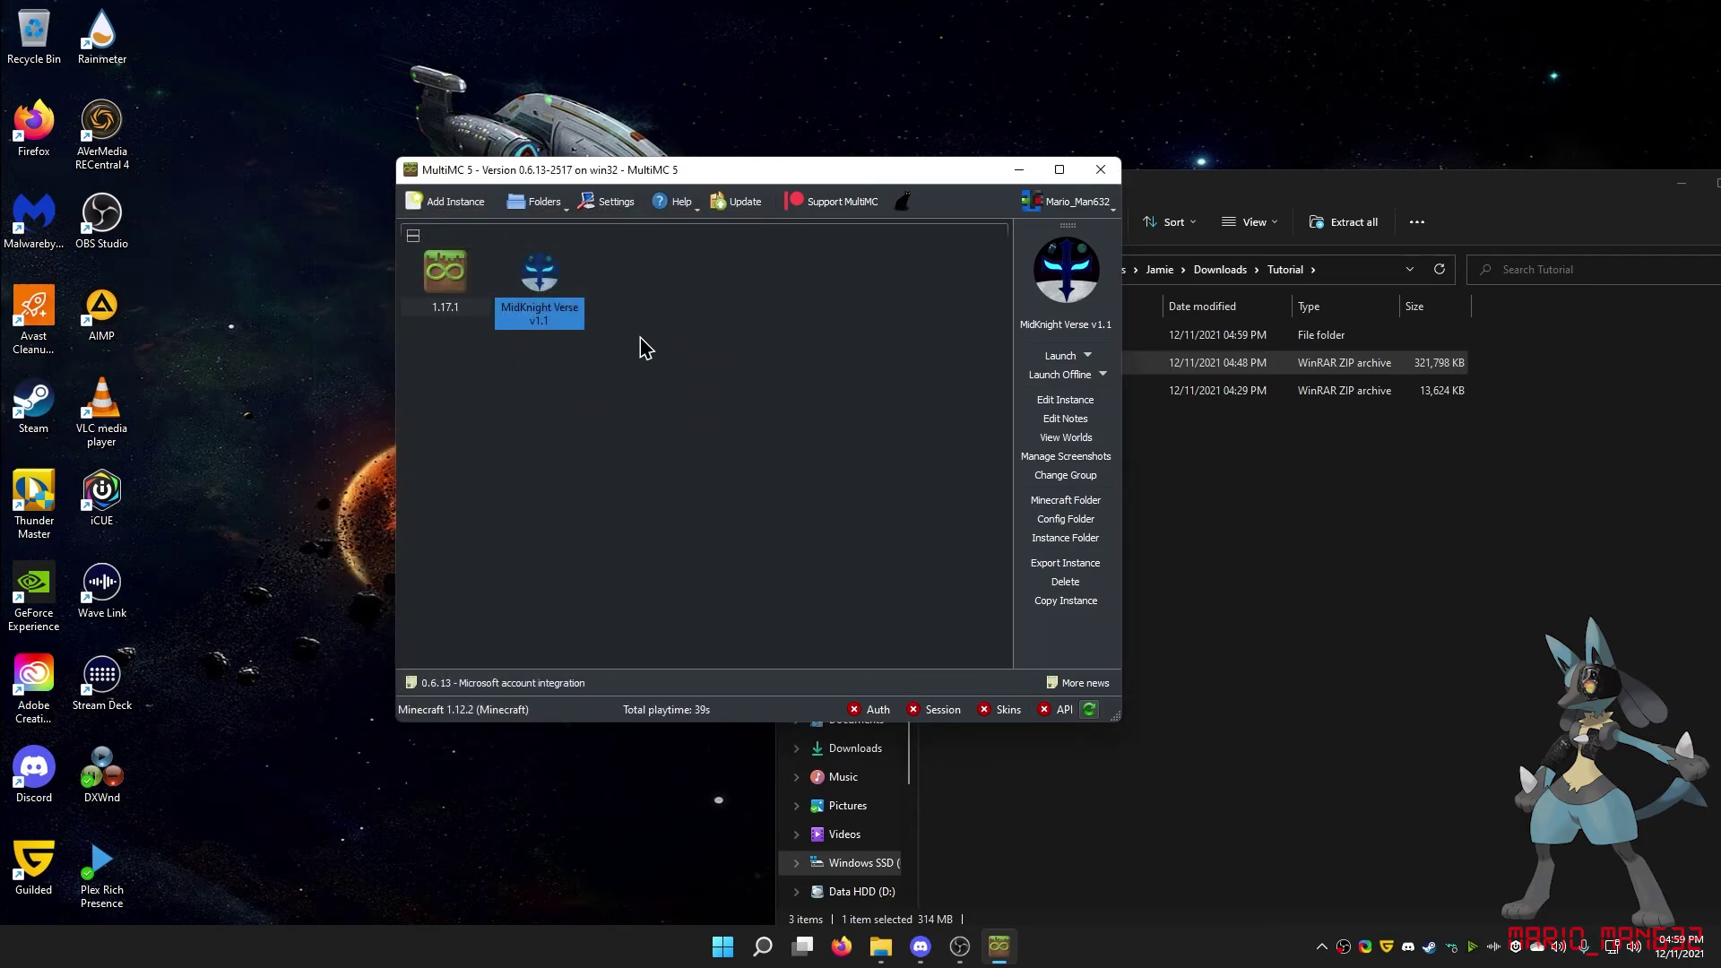
- Launch the MidKnight Verse v1.1 instance
{"action": "left_click", "coordinate": [1059, 356]}
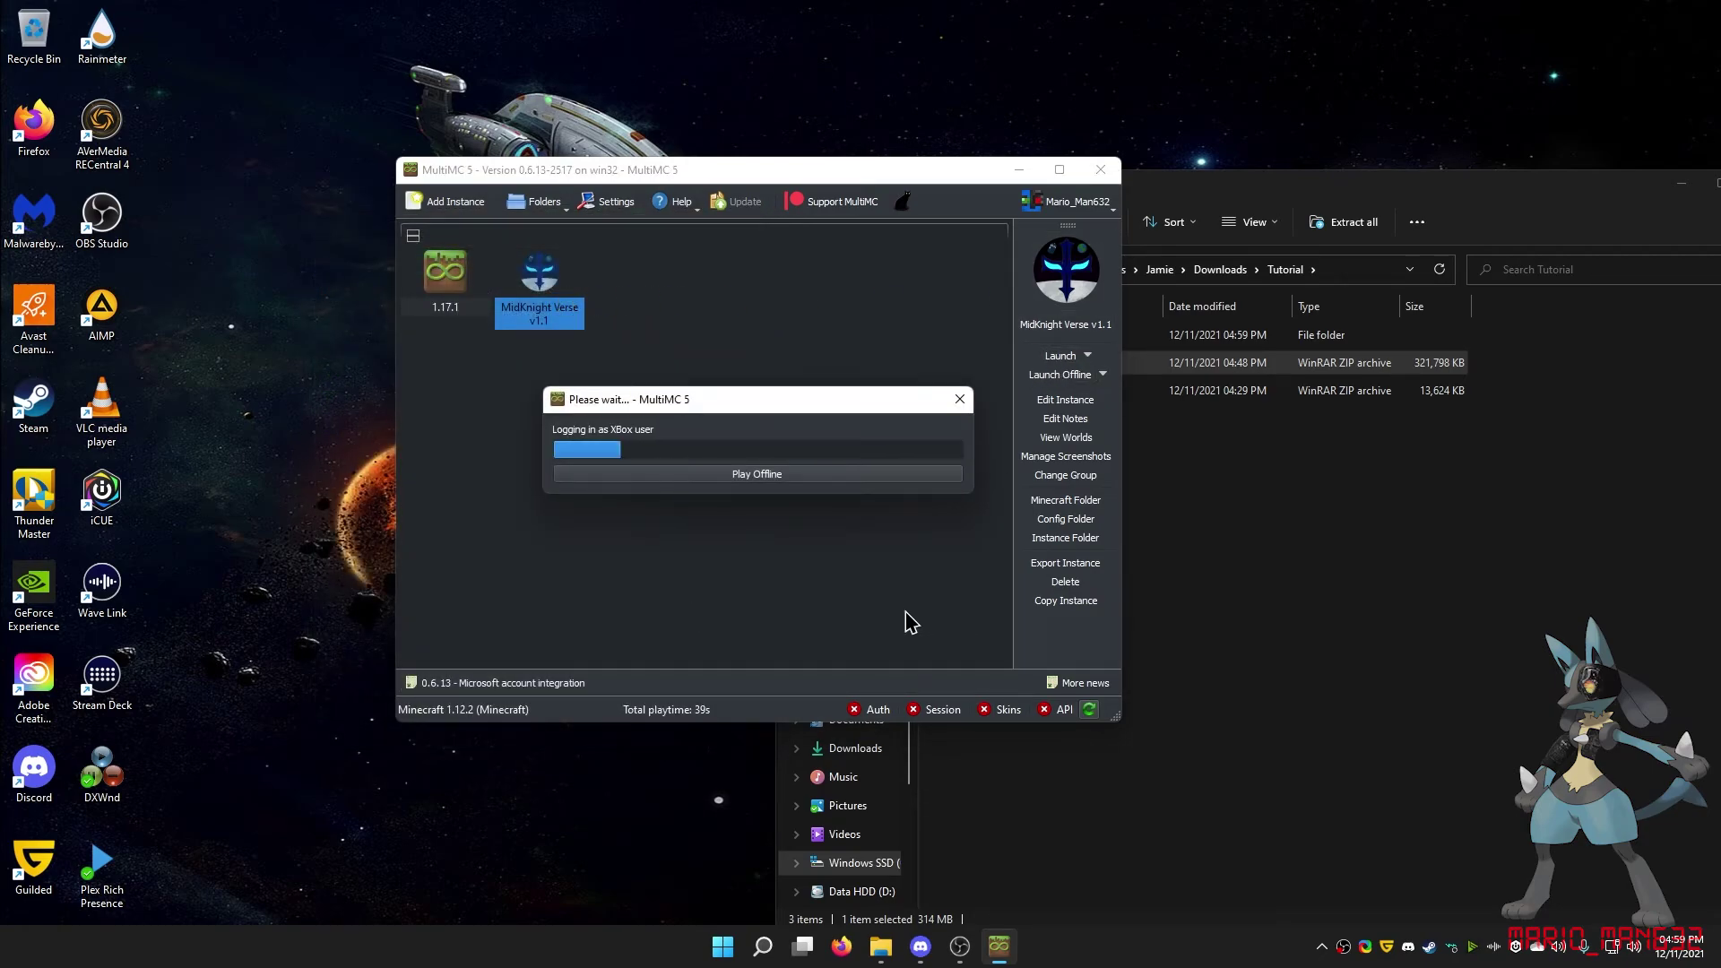